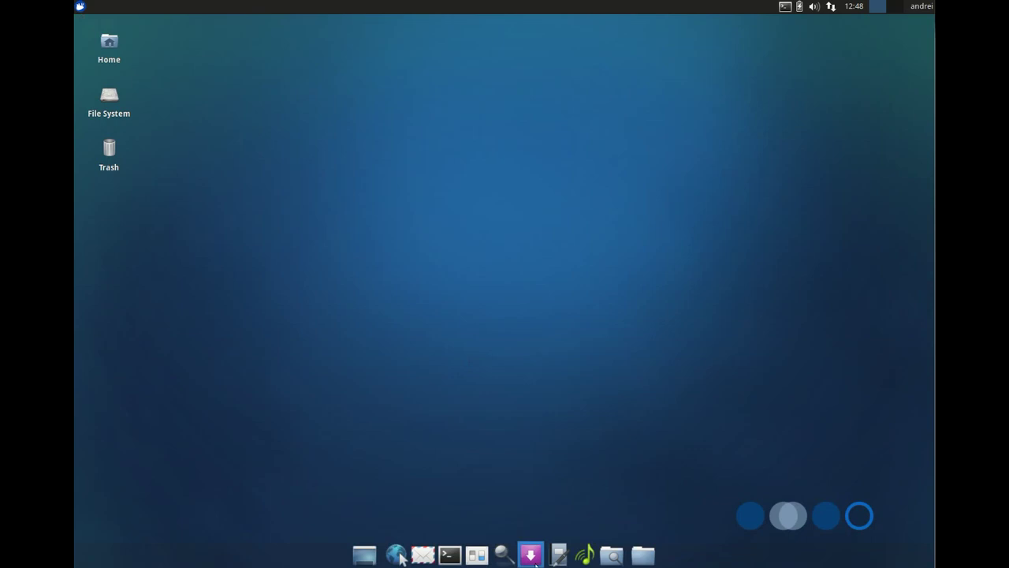
Step: Open the home folder in the file manager and open its Videos folder in a new tab
click(641, 560)
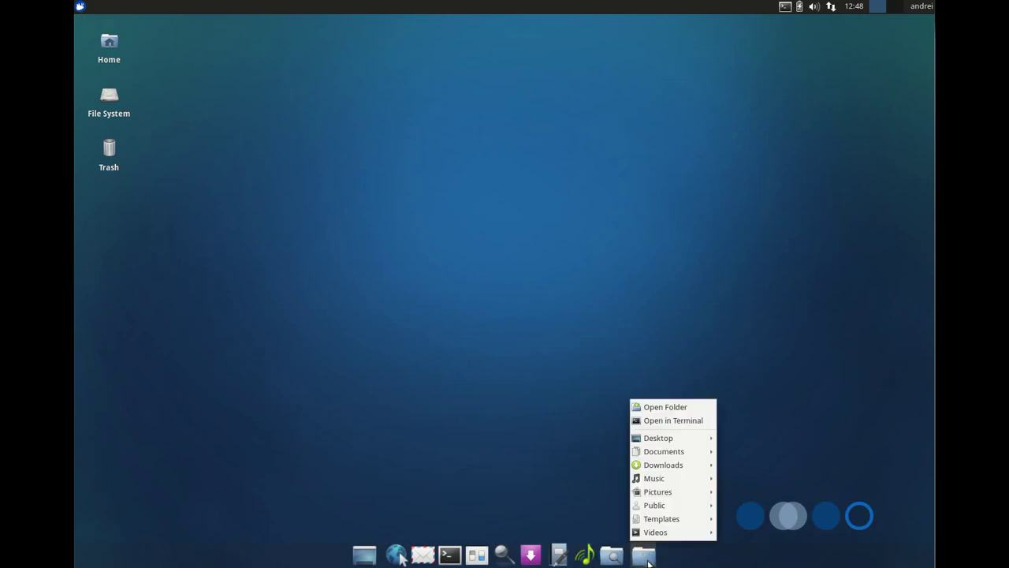
click(676, 407)
drag(365, 32, 505, 134)
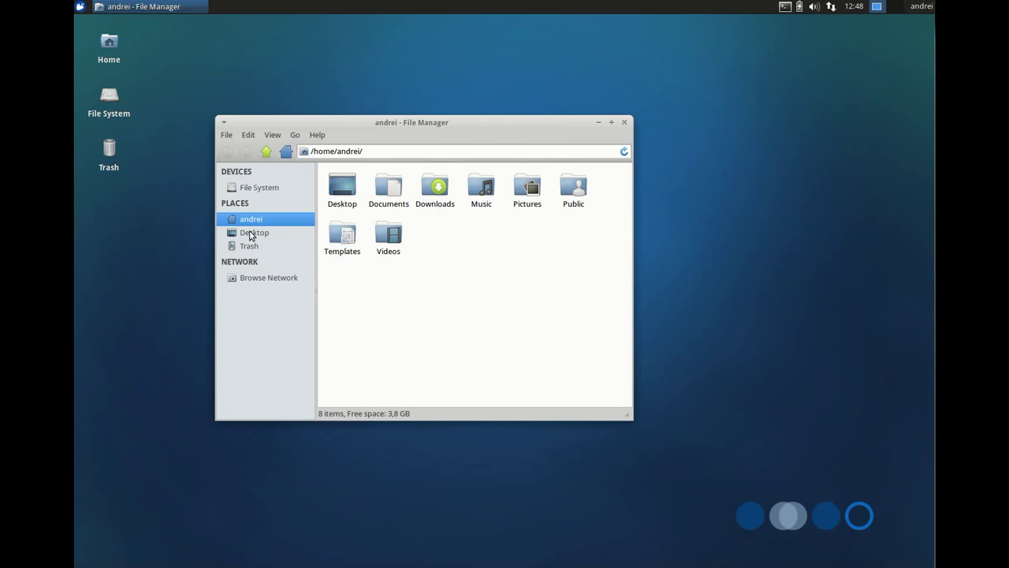
right_click(388, 234)
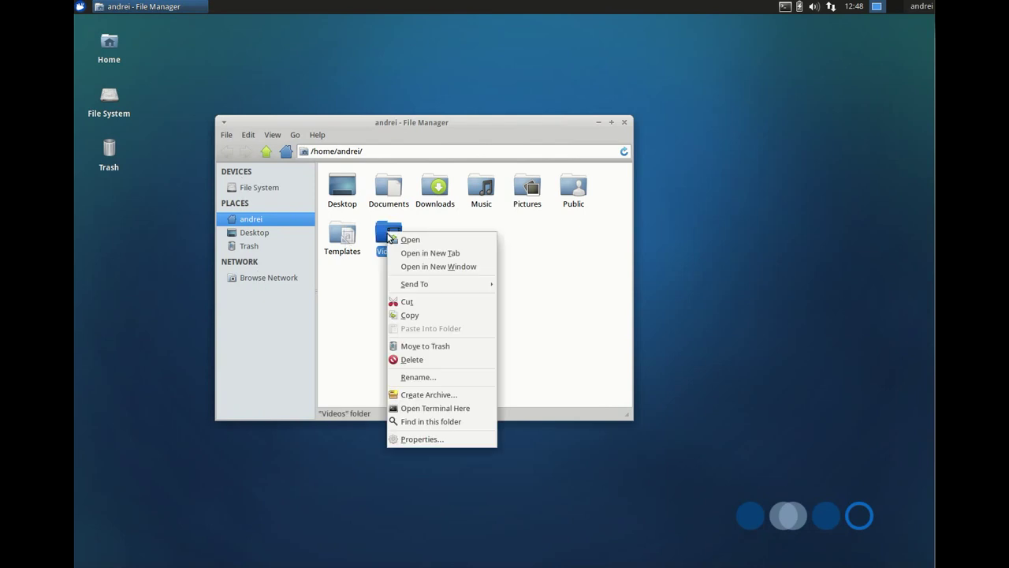
click(465, 254)
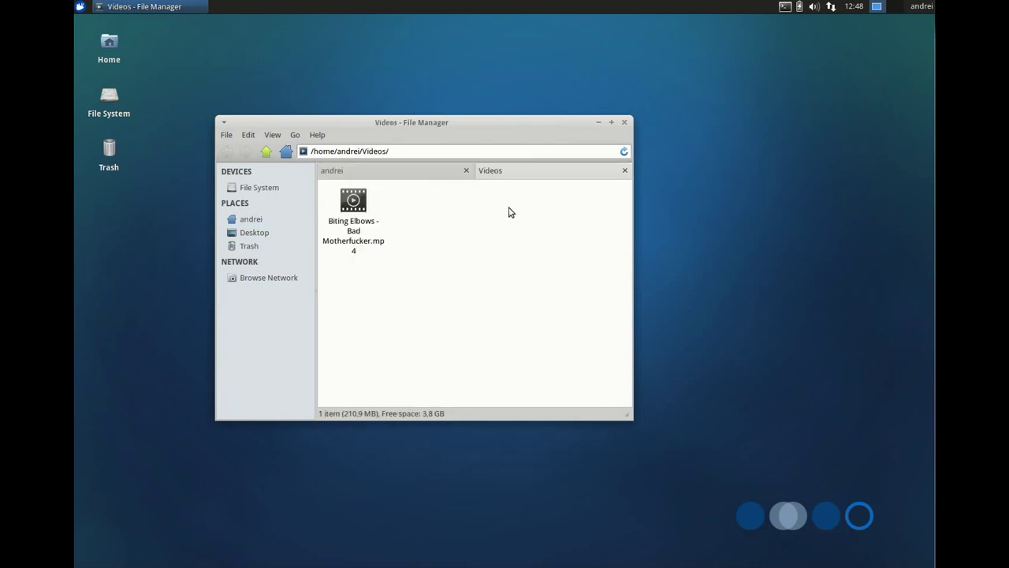
Step: Open the home folder's Documents folder in a new tab, then close that tab and return to the home folder
click(425, 175)
right_click(434, 213)
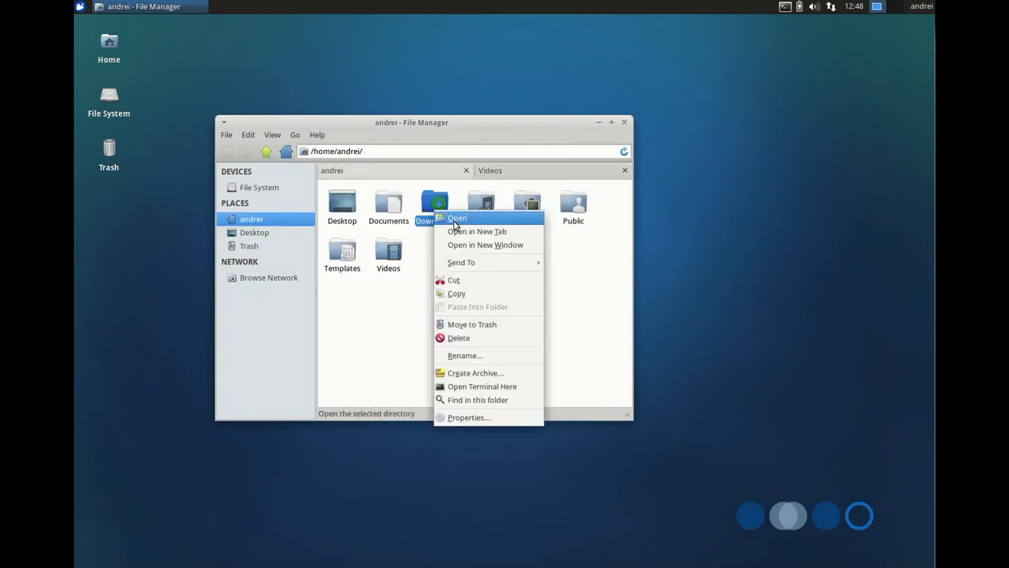
click(369, 314)
right_click(387, 204)
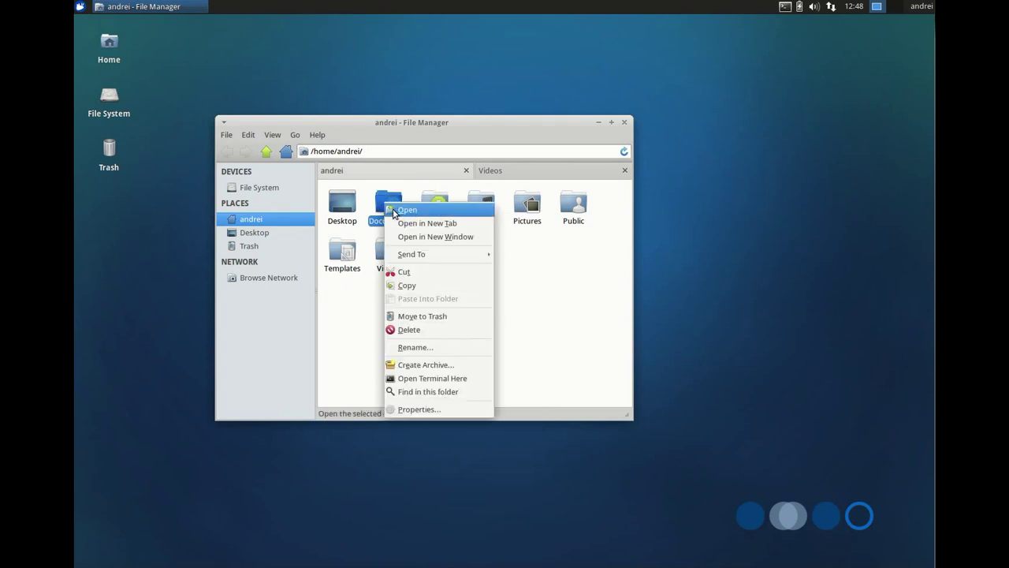
click(430, 225)
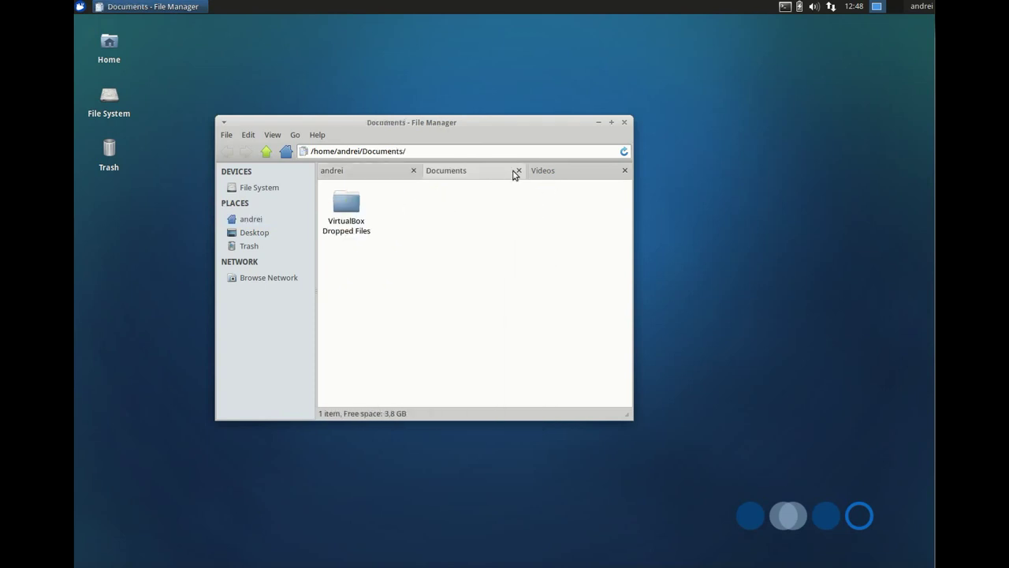
click(521, 170)
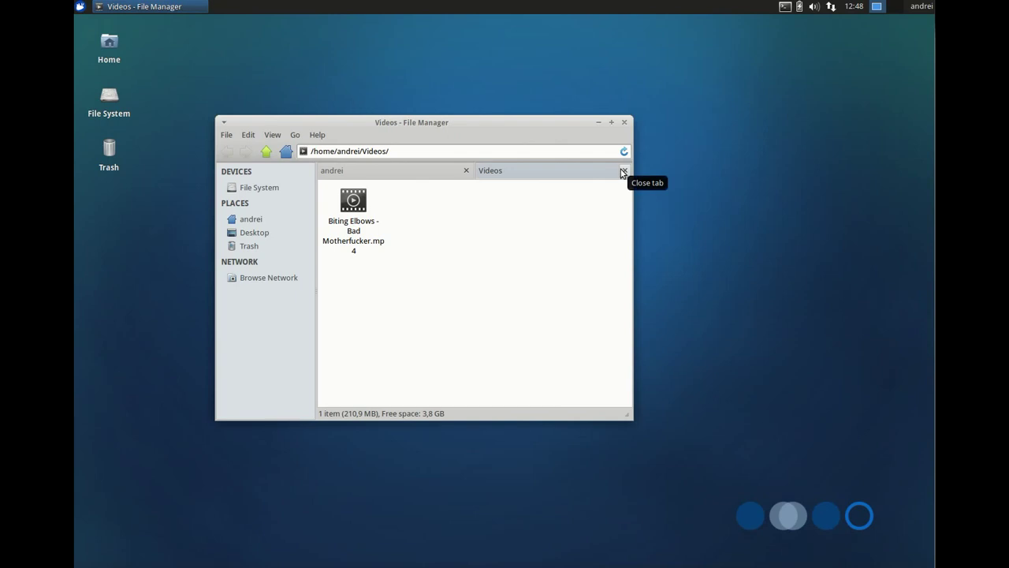
click(387, 173)
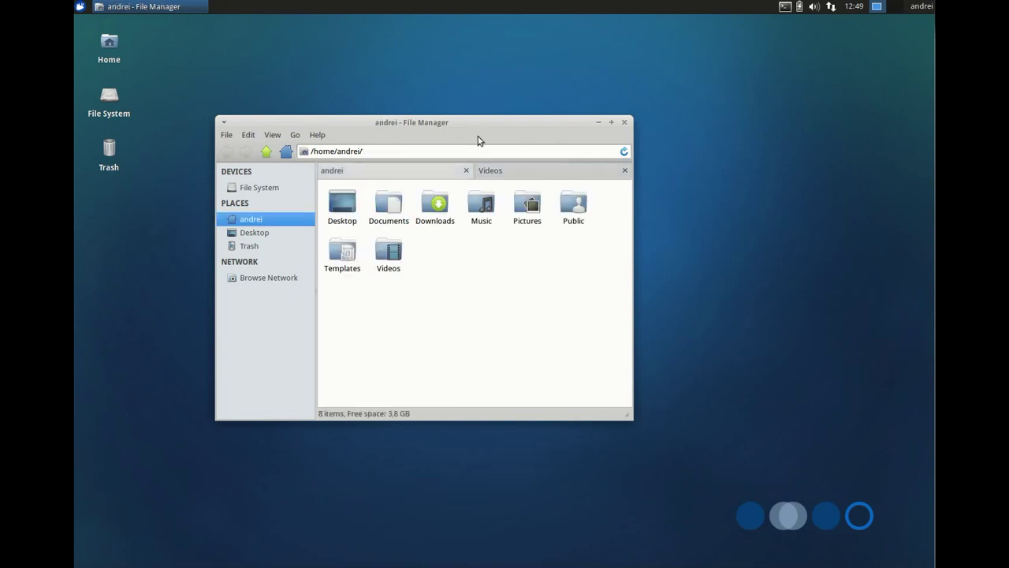
Step: View the file manager's version information, close it, and move the file manager window aside
drag(474, 124, 503, 119)
click(346, 130)
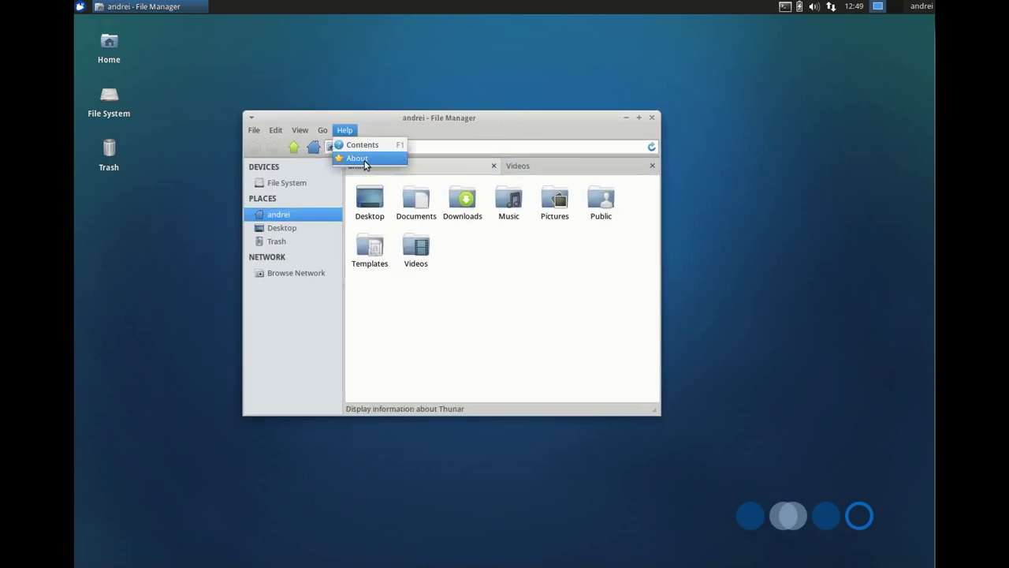
click(358, 159)
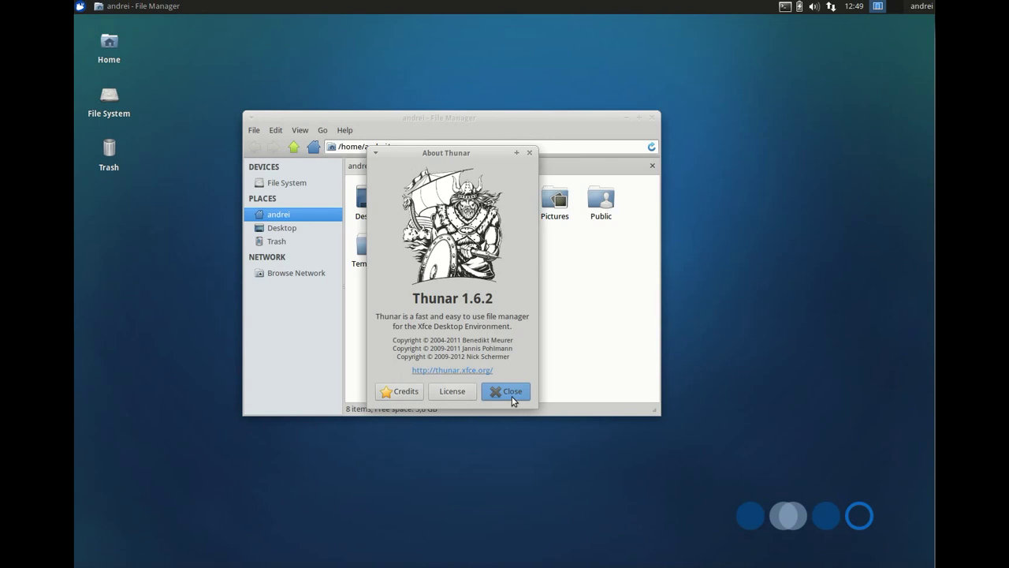
click(512, 393)
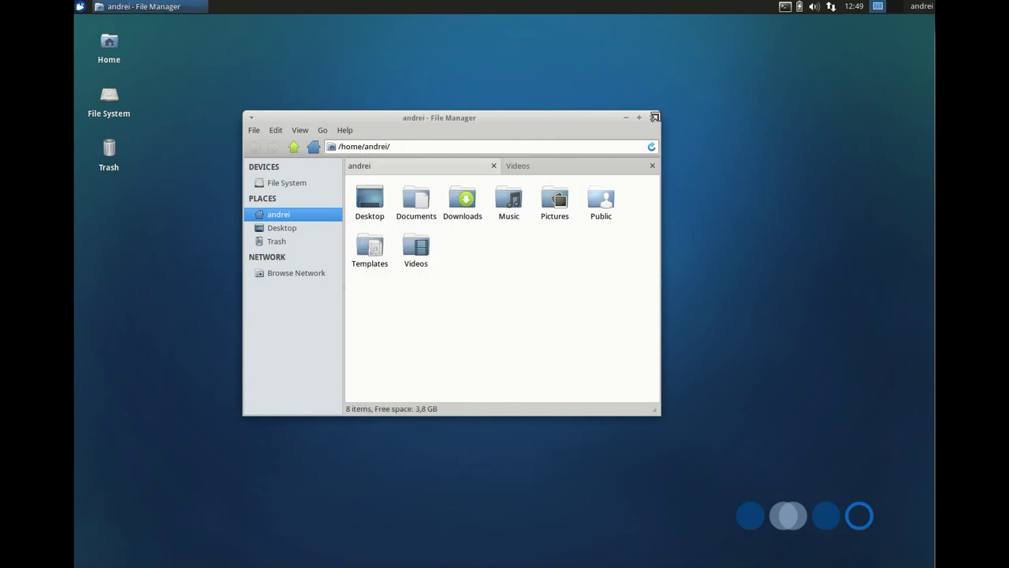
drag(493, 117, 707, 136)
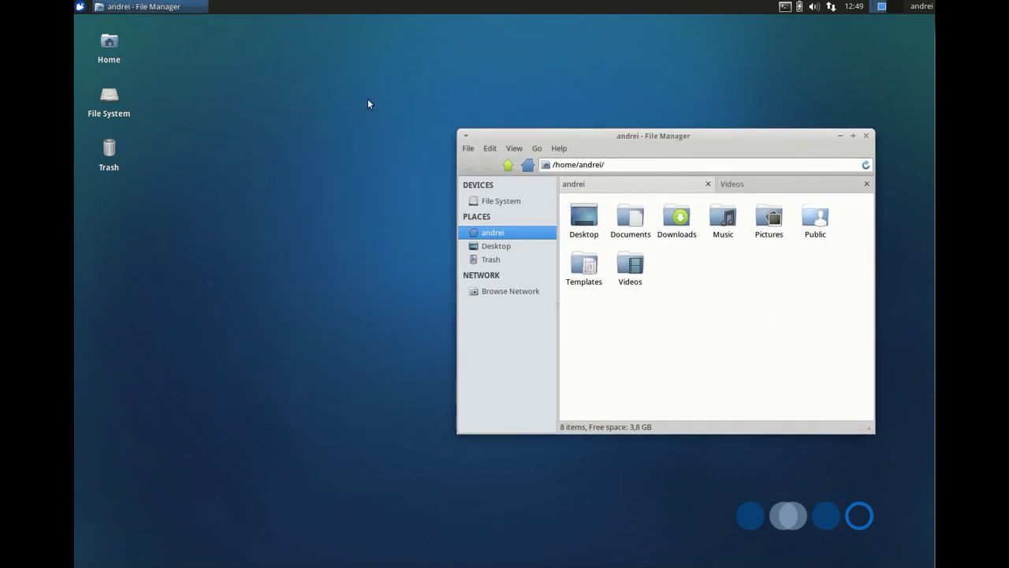
Step: Look through the Accessories, Games and Graphics application categories and launch GIMP Image Editor
click(80, 7)
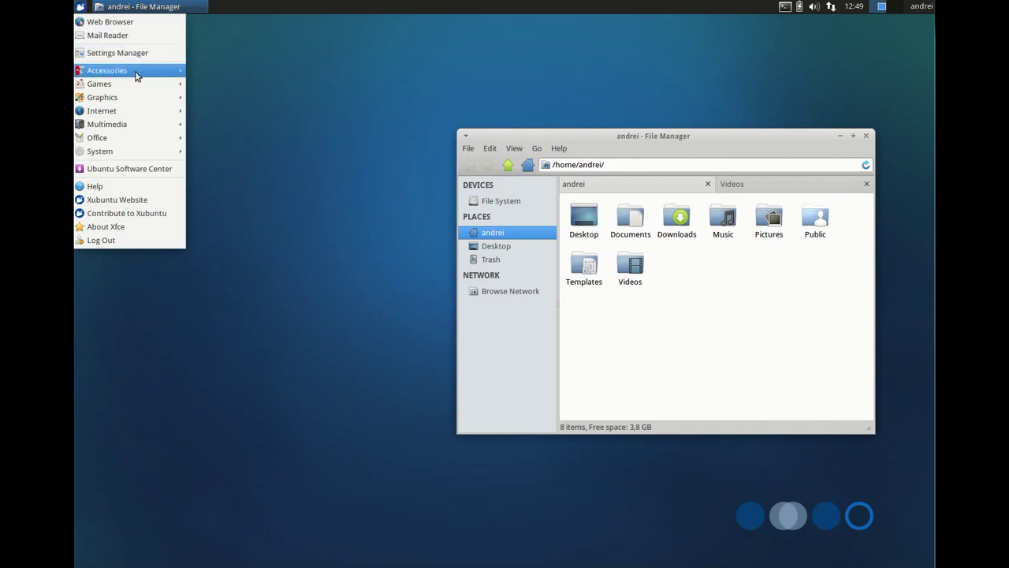
mouse_move(165, 73)
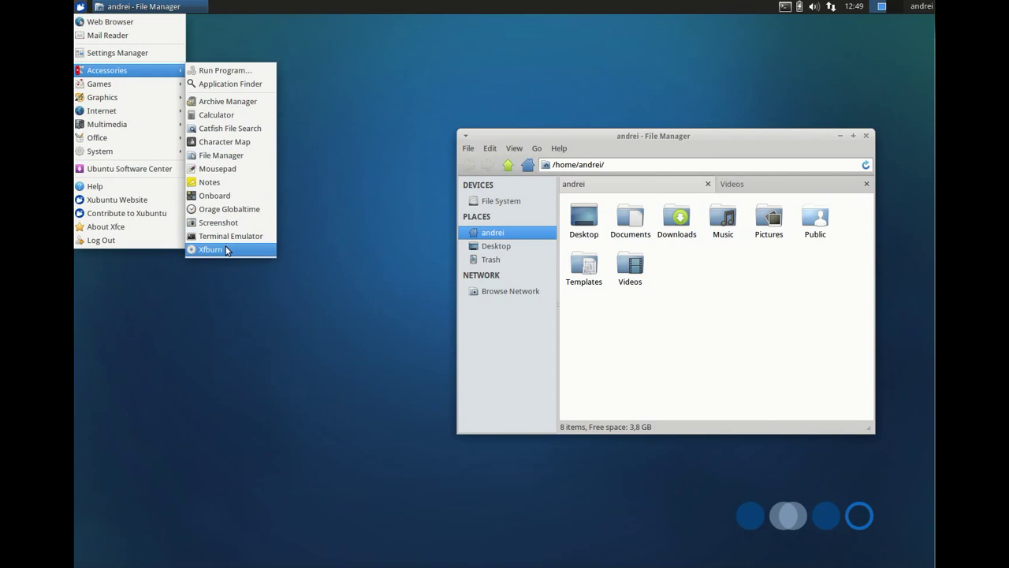
mouse_move(148, 88)
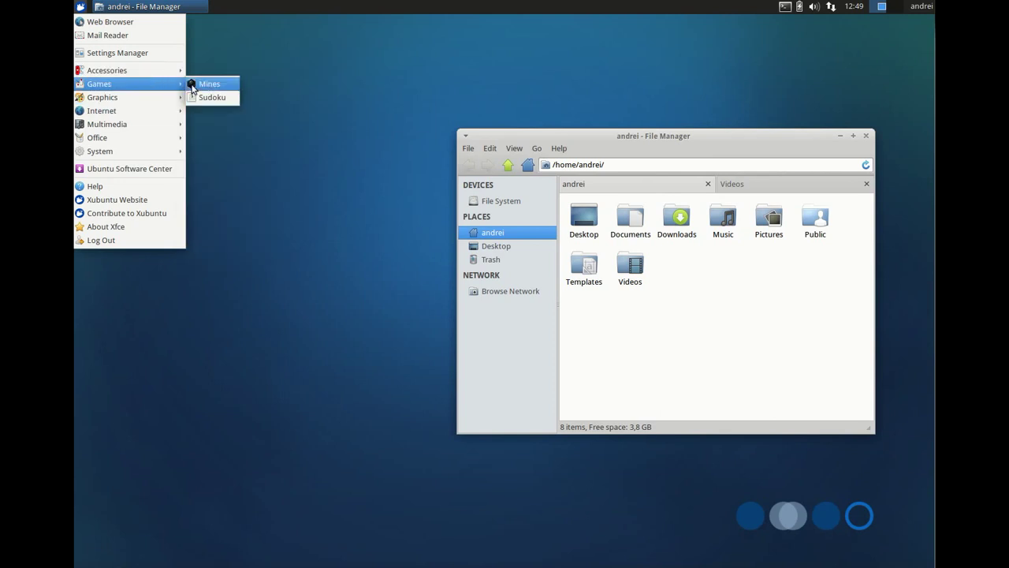
mouse_move(166, 103)
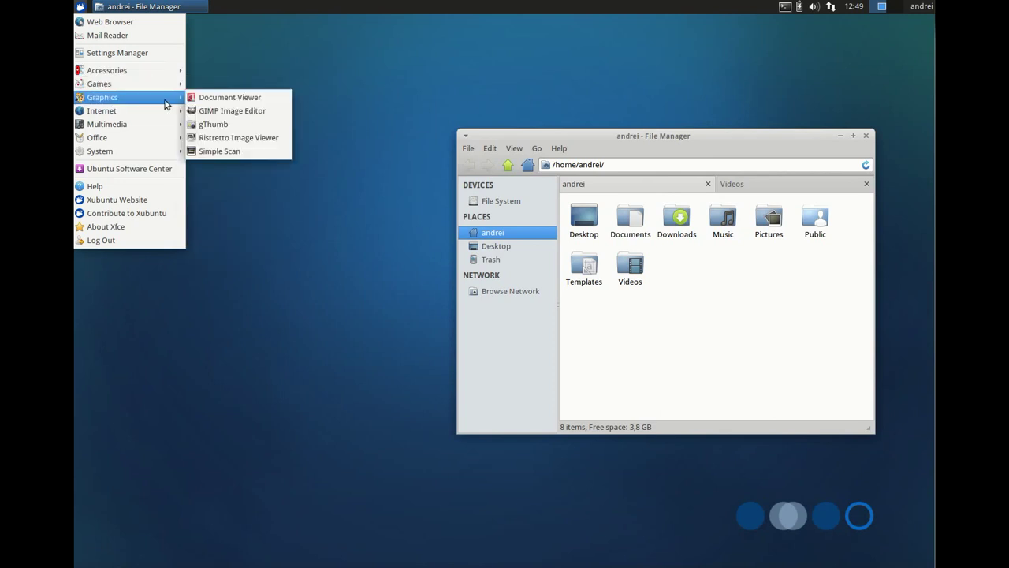
click(236, 110)
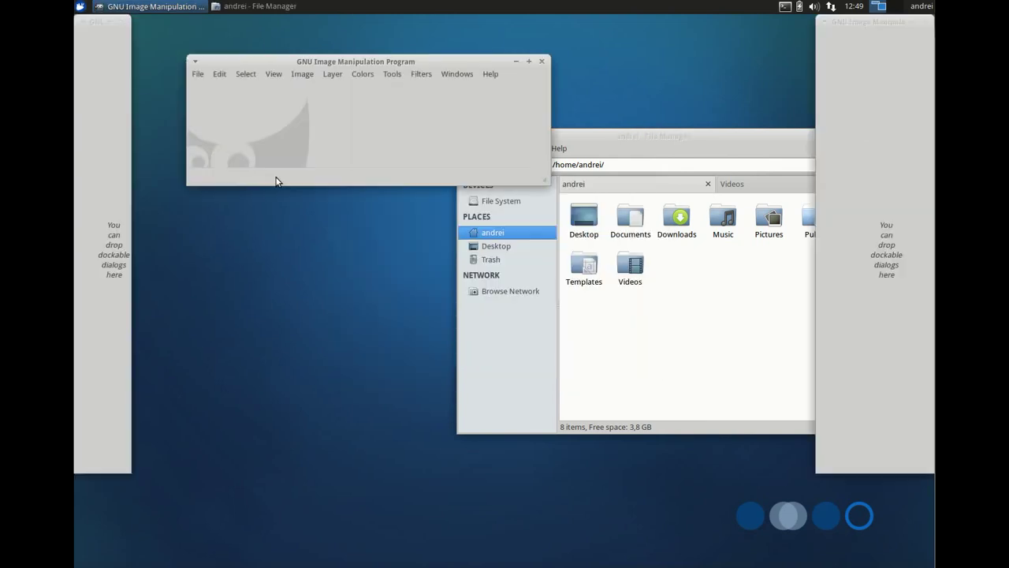
Step: View GIMP's version information and close the dialog
click(487, 74)
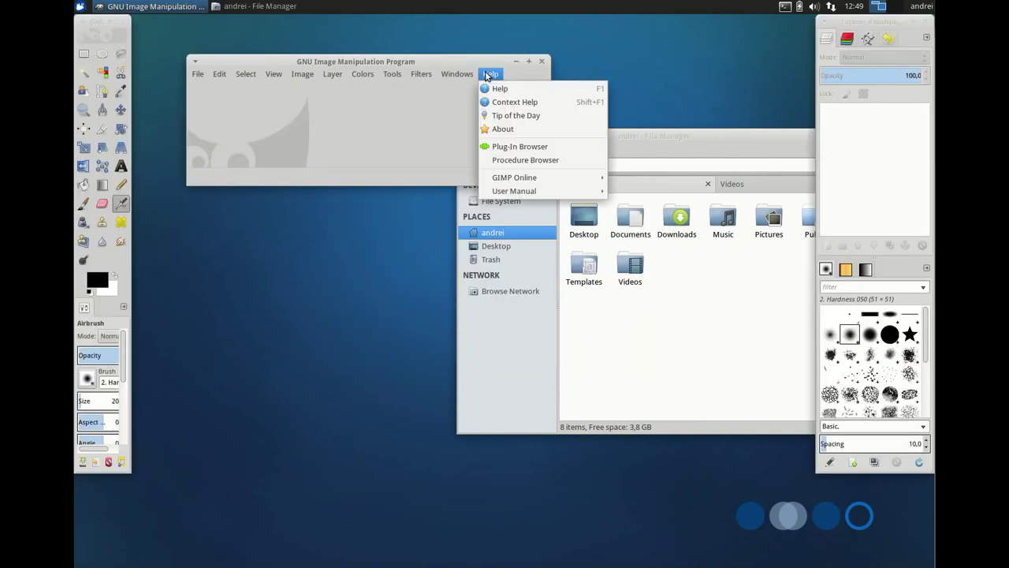
click(514, 129)
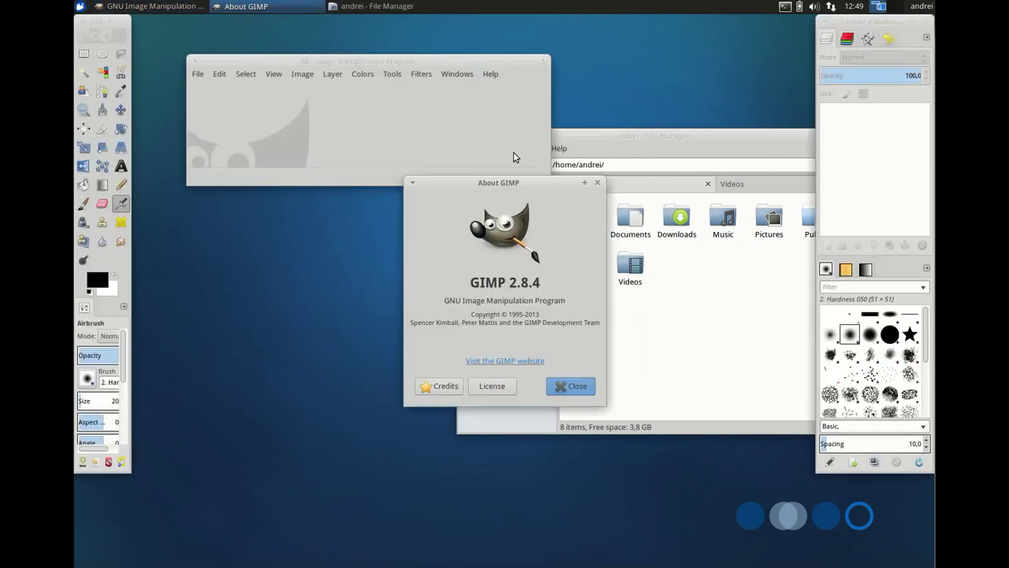
click(575, 386)
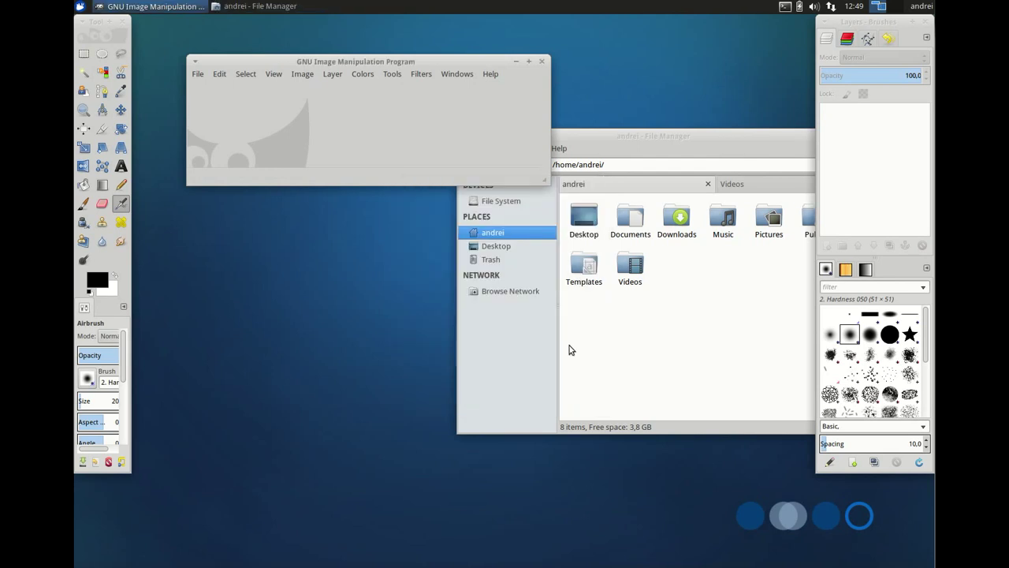
Step: Turn GIMP's Single-Window Mode on and off again, then close GIMP
click(457, 74)
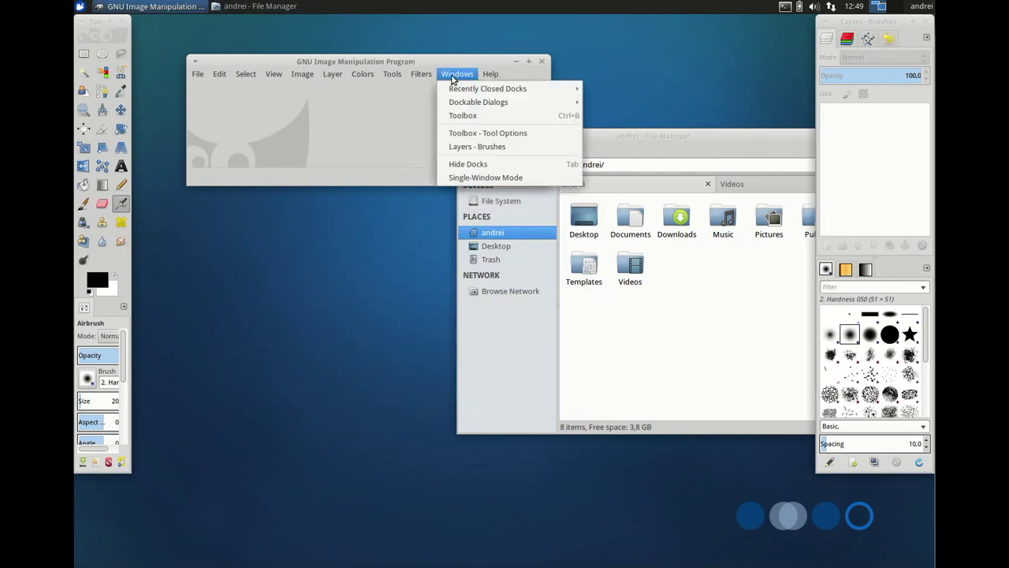
click(512, 178)
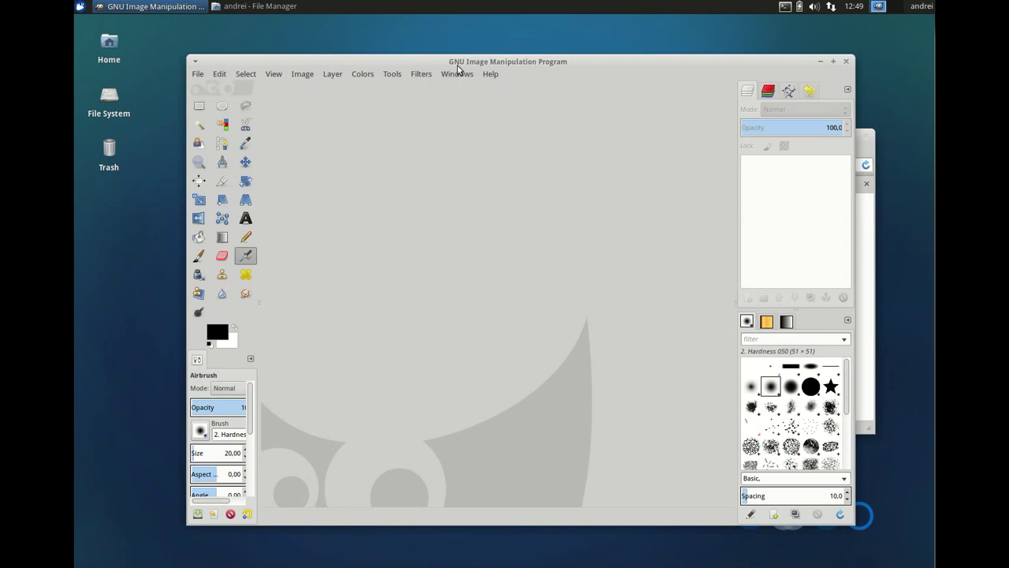
click(463, 72)
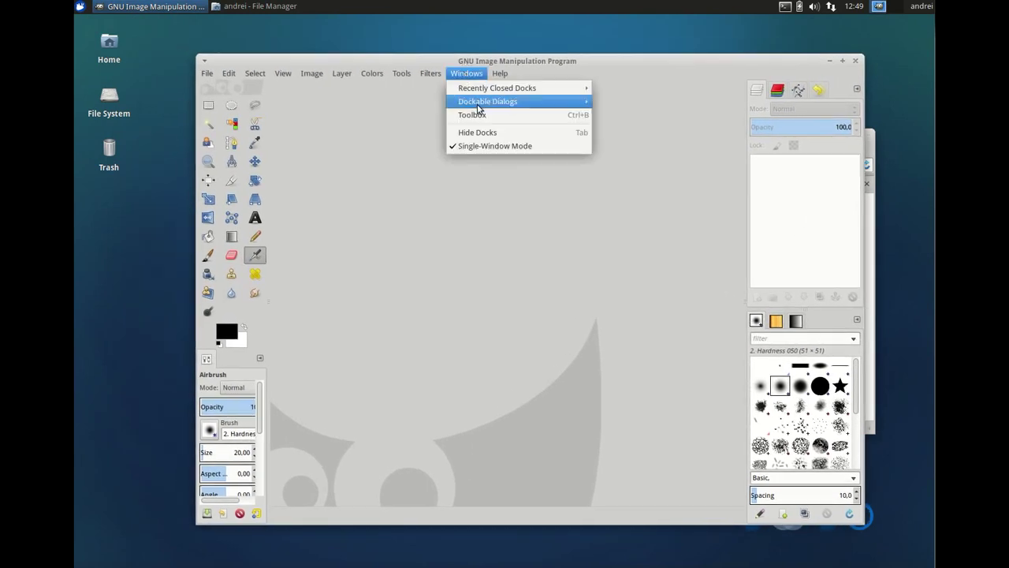
click(494, 146)
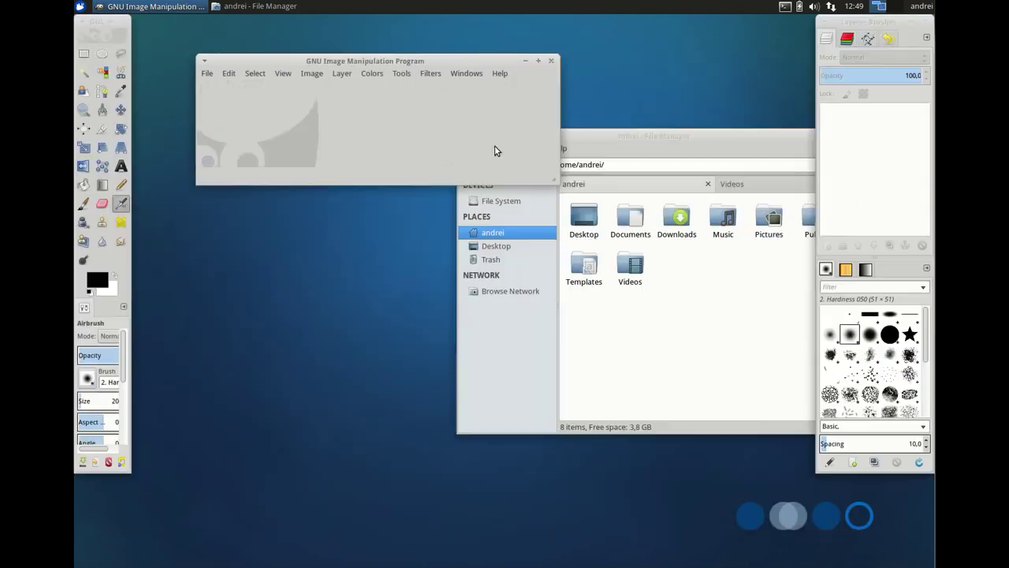
click(551, 61)
Step: Look through the Internet and Office application categories and launch the Gnumeric spreadsheet
click(79, 6)
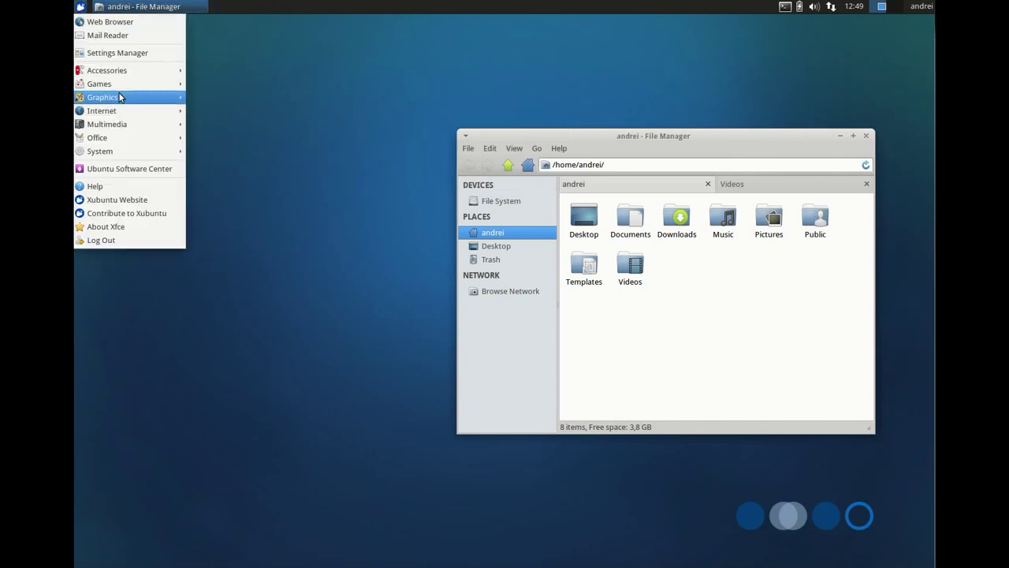
mouse_move(120, 97)
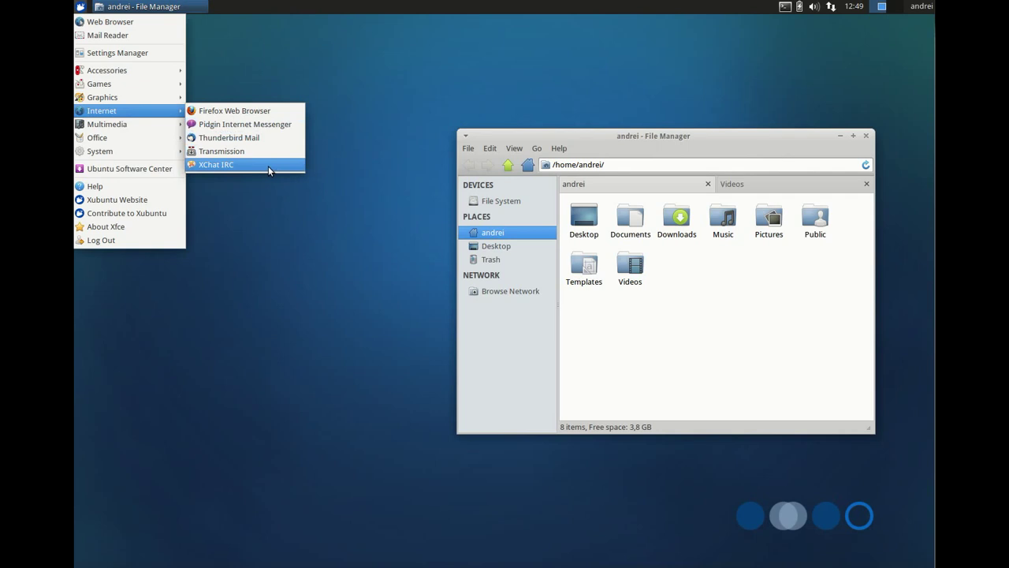
mouse_move(153, 125)
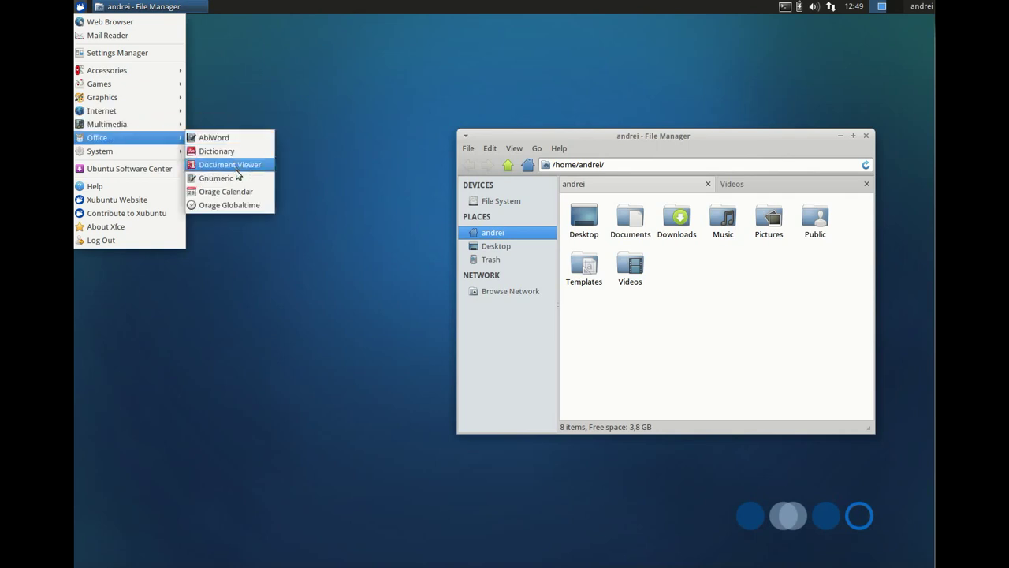
click(254, 179)
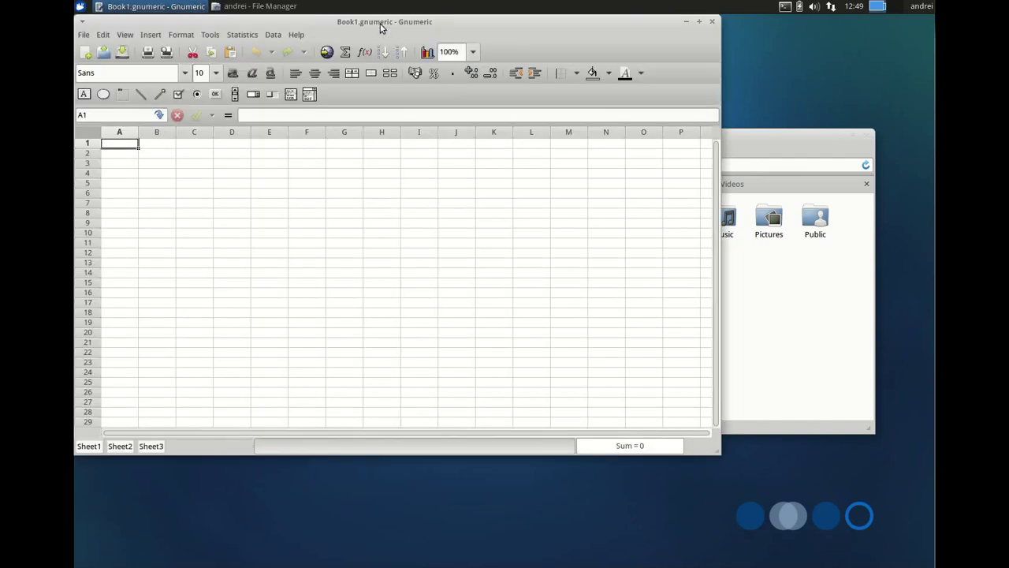
Step: View Gnumeric's version information, then close the dialog and the Gnumeric window
drag(380, 23, 413, 42)
click(327, 55)
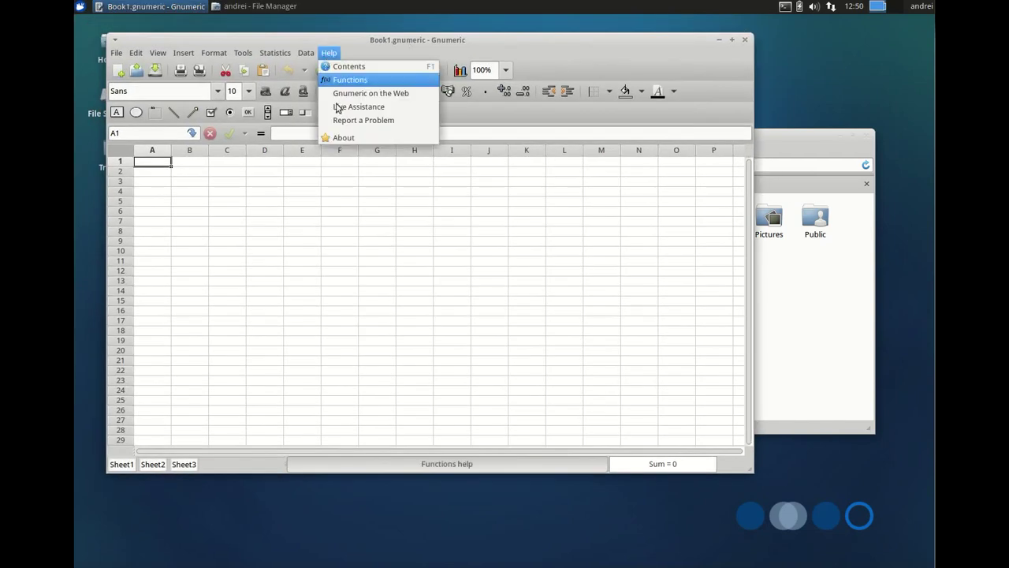
click(351, 138)
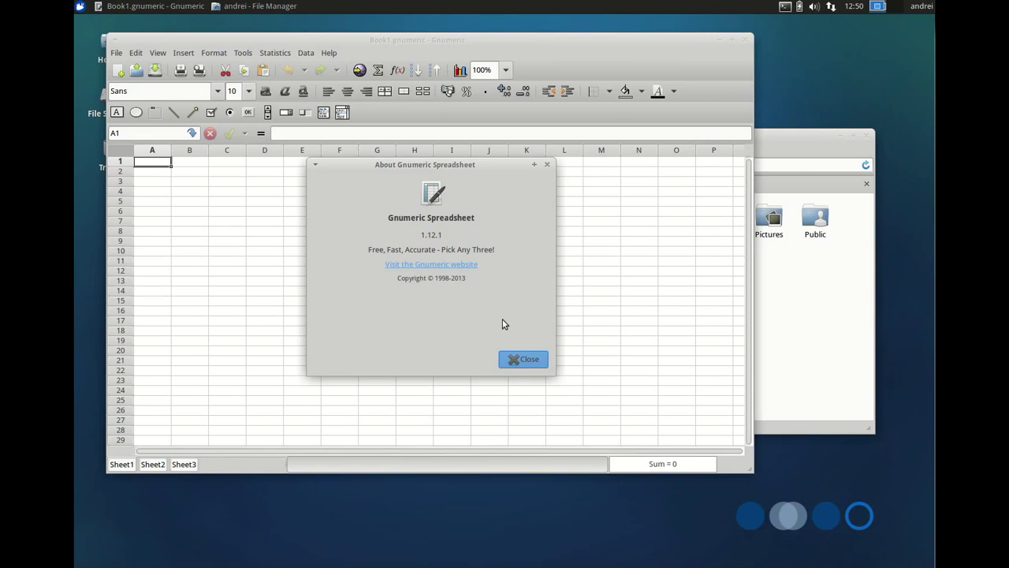
click(529, 360)
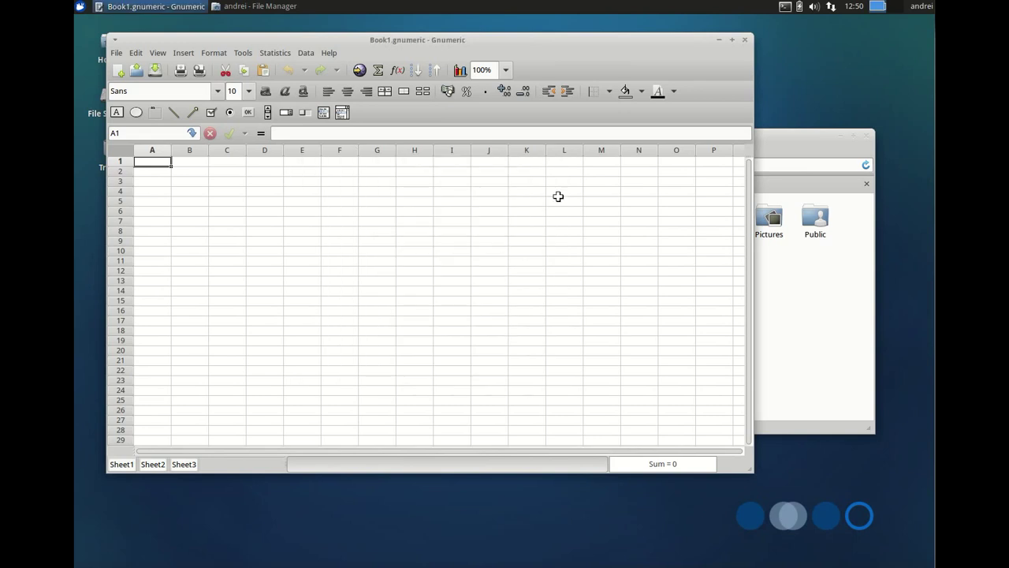
click(746, 41)
Step: Launch Parole Media Player from the Multimedia applications, reposition its window, and close the file manager
click(79, 6)
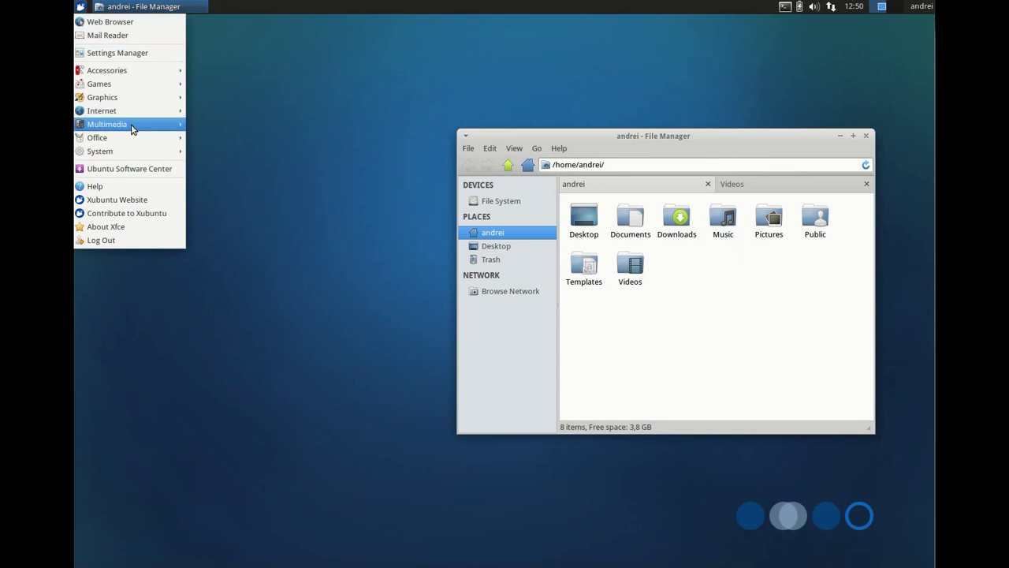
mouse_move(135, 139)
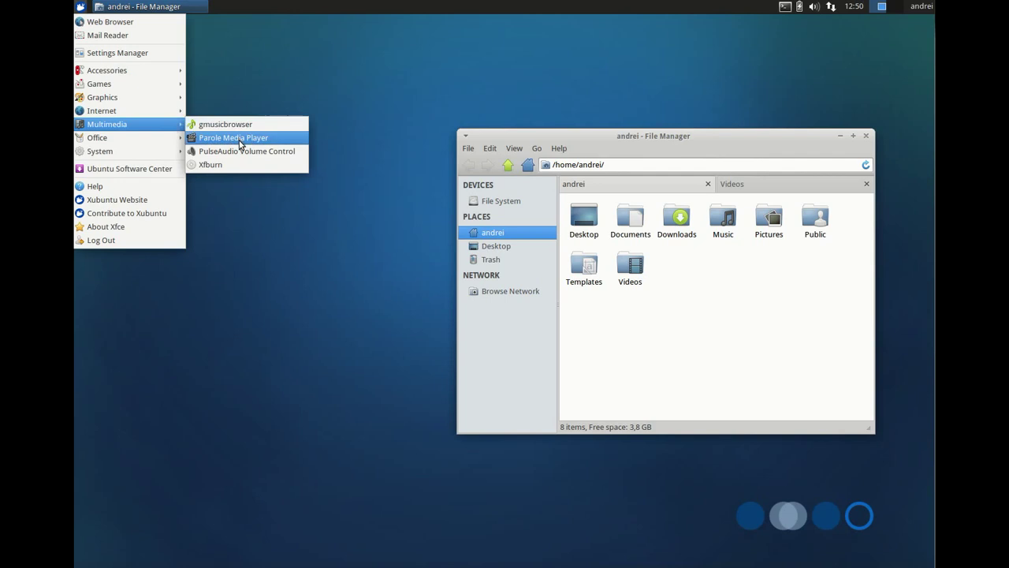
click(201, 138)
drag(613, 270, 433, 158)
click(868, 137)
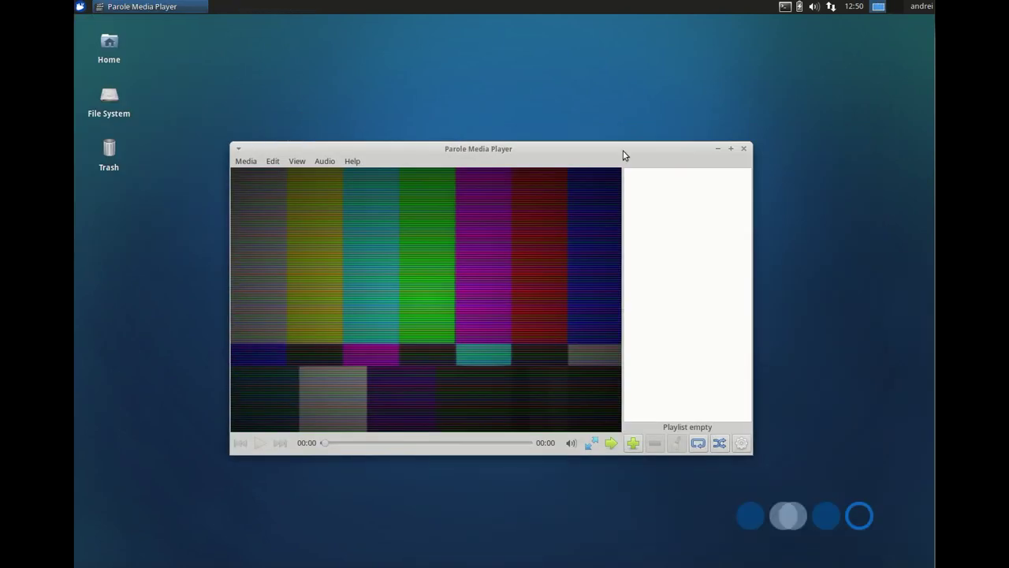
Step: Reposition the Parole window and play the recently opened Biting Elbows video
drag(563, 155, 586, 129)
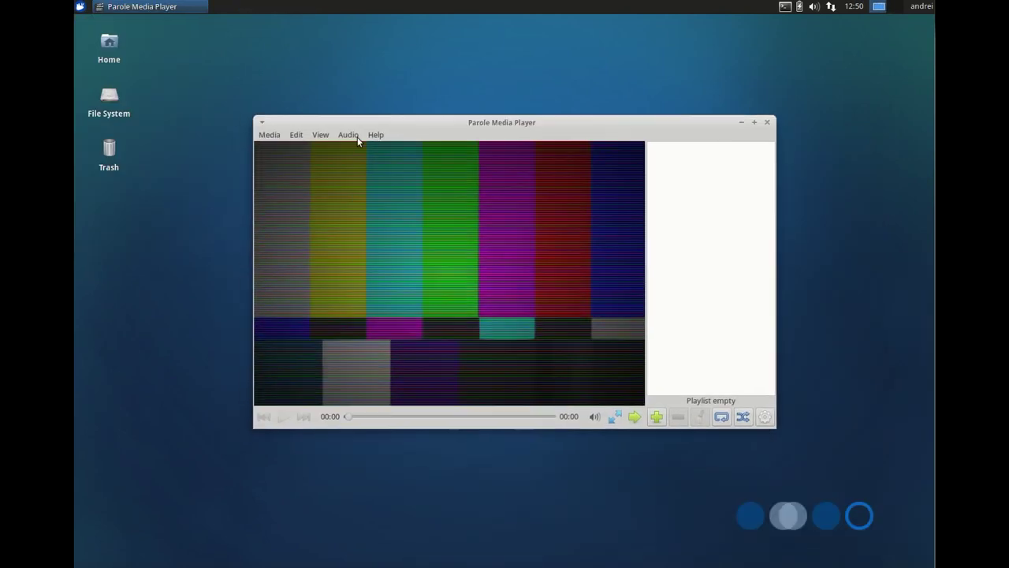
click(278, 139)
mouse_move(331, 183)
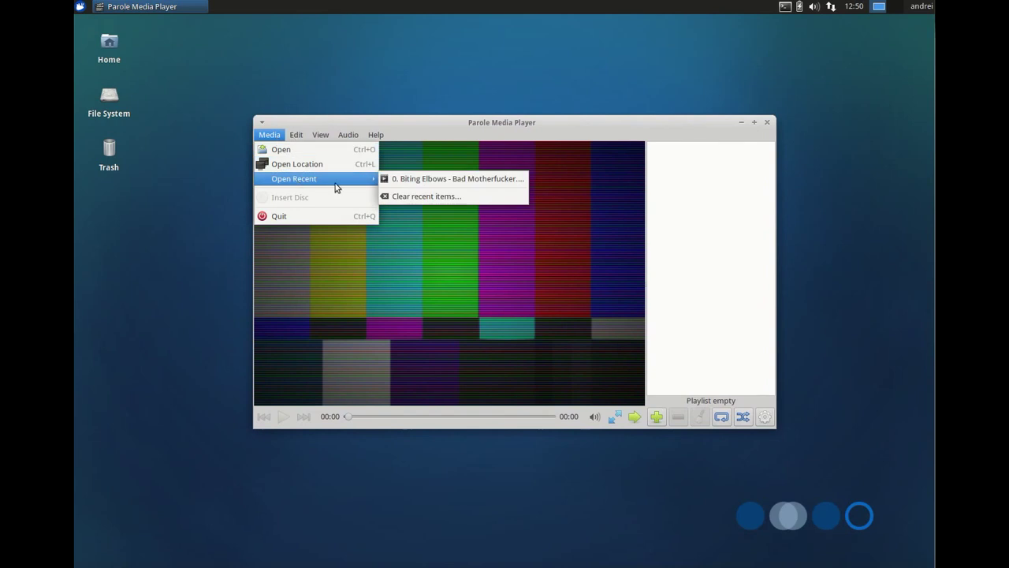
click(431, 180)
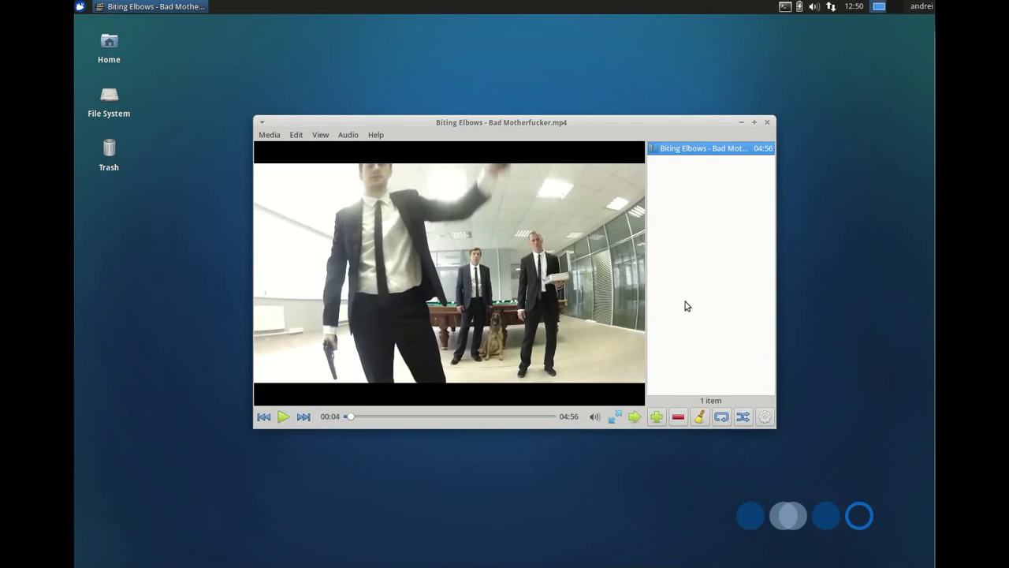
Step: Look over the playlist options and the Notify plugin's description, then close the plugins dialog
click(763, 417)
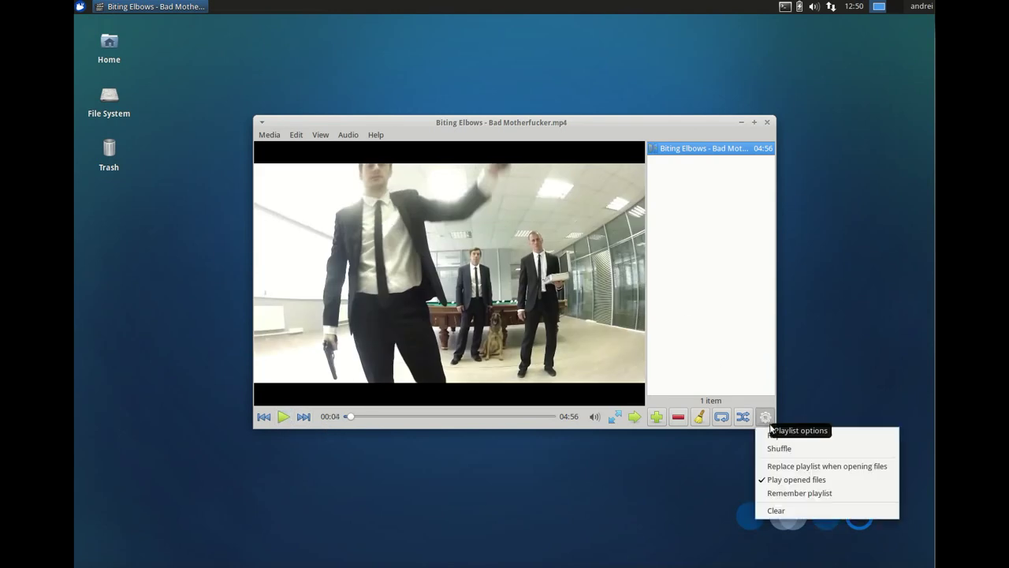
click(454, 188)
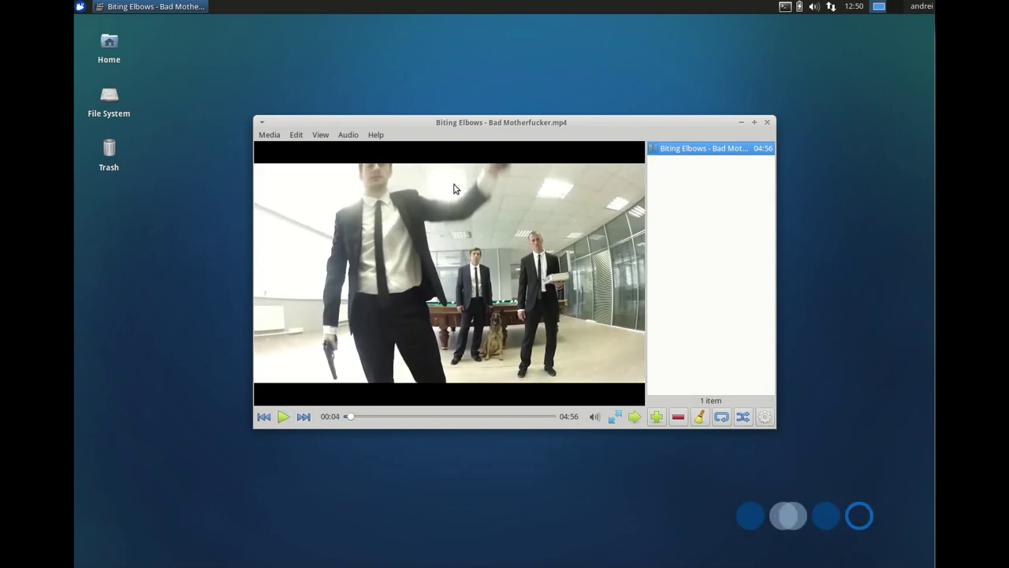
click(268, 136)
mouse_move(295, 135)
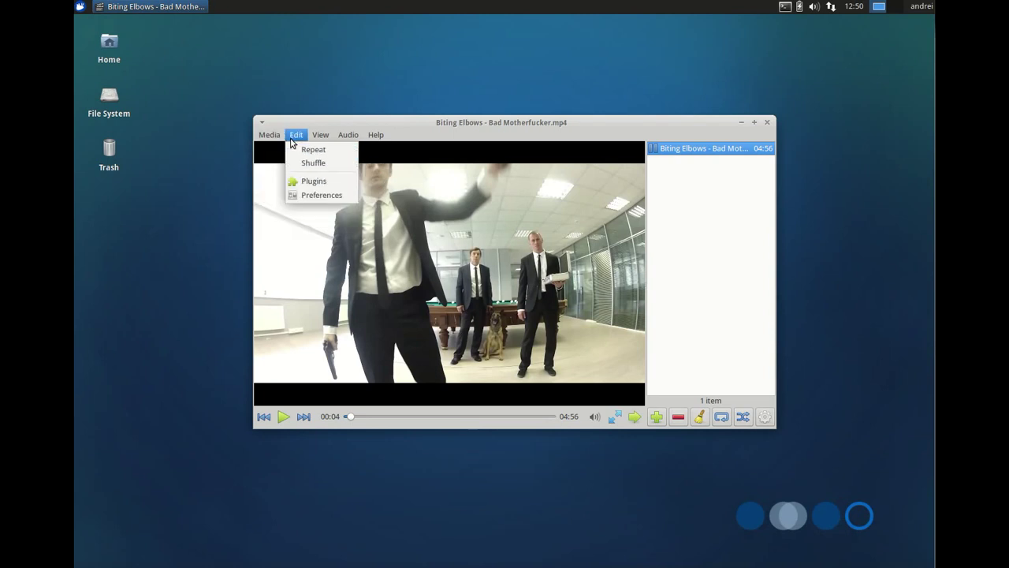
click(322, 182)
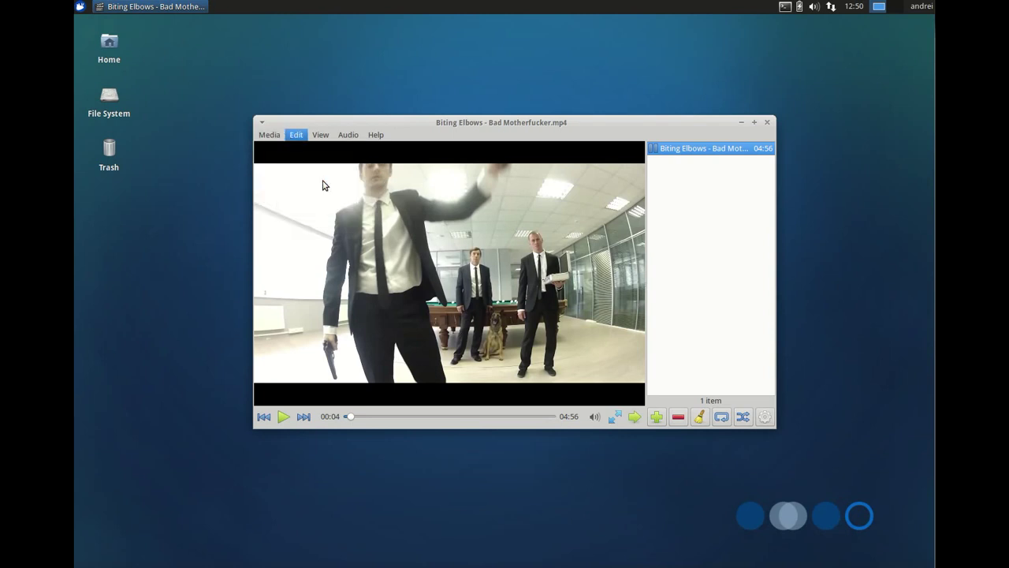
click(390, 279)
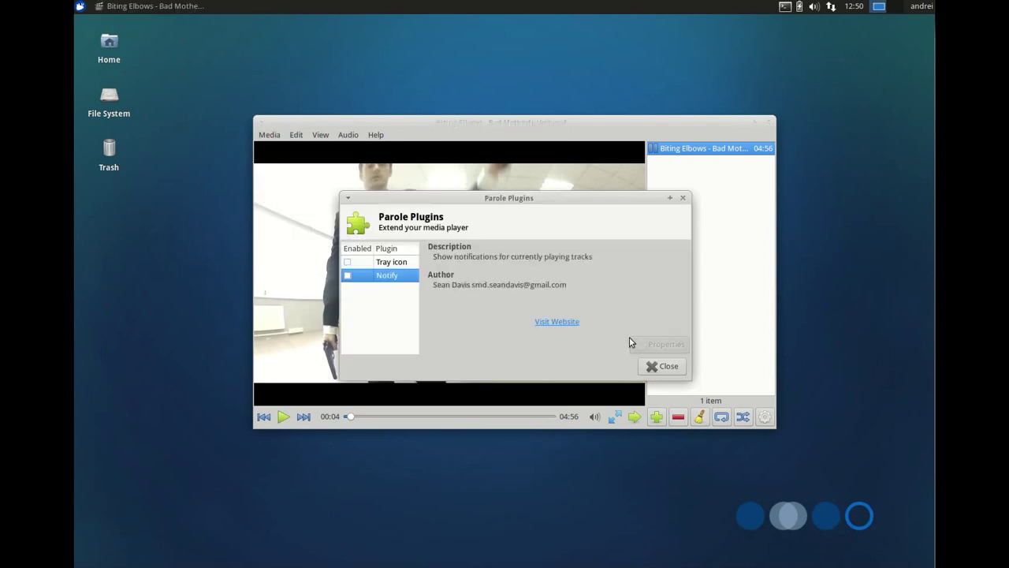
click(667, 366)
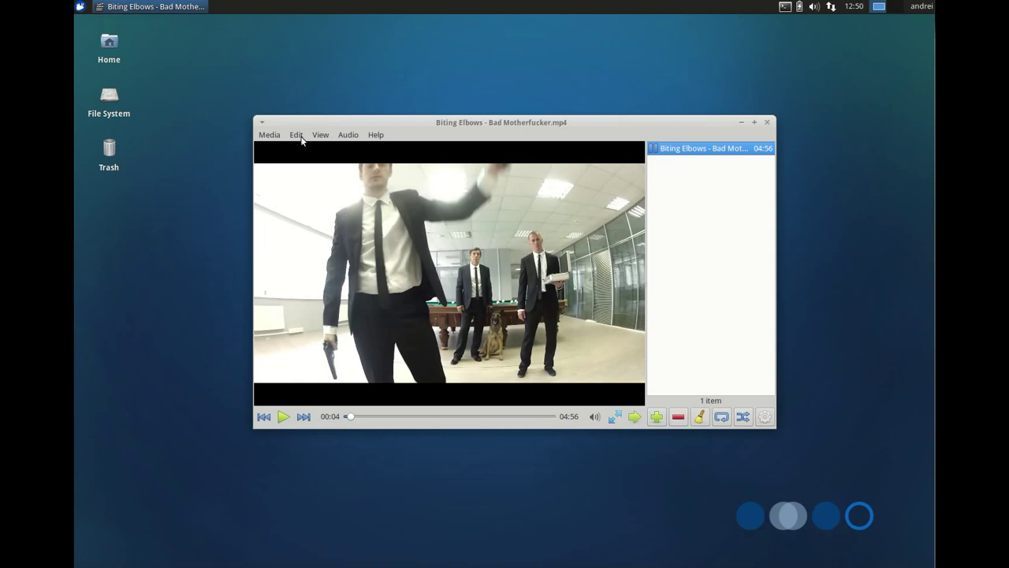
Step: Review Parole's General, Playlist and Subtitles preferences, then close the settings
click(300, 136)
click(323, 196)
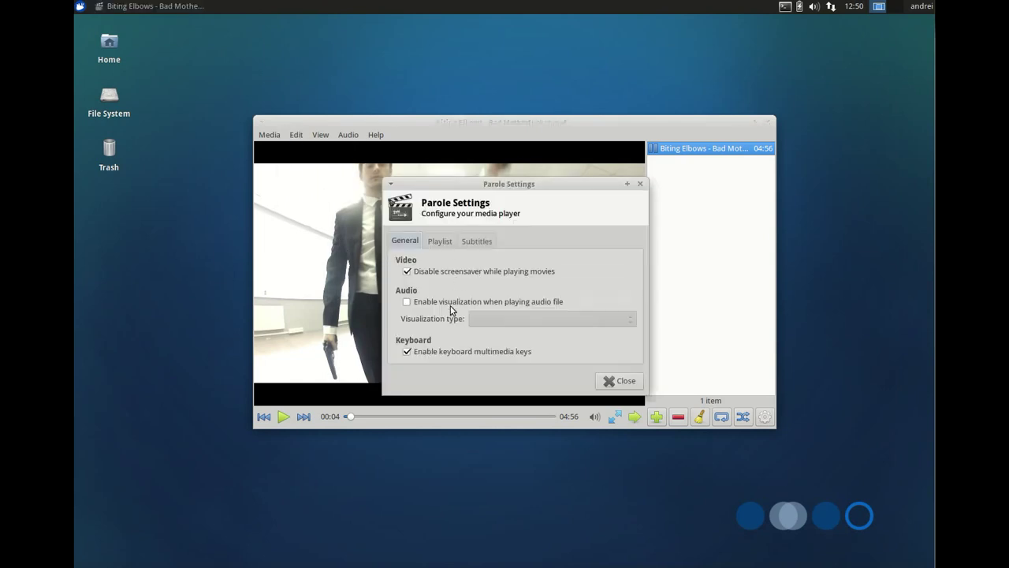
click(440, 241)
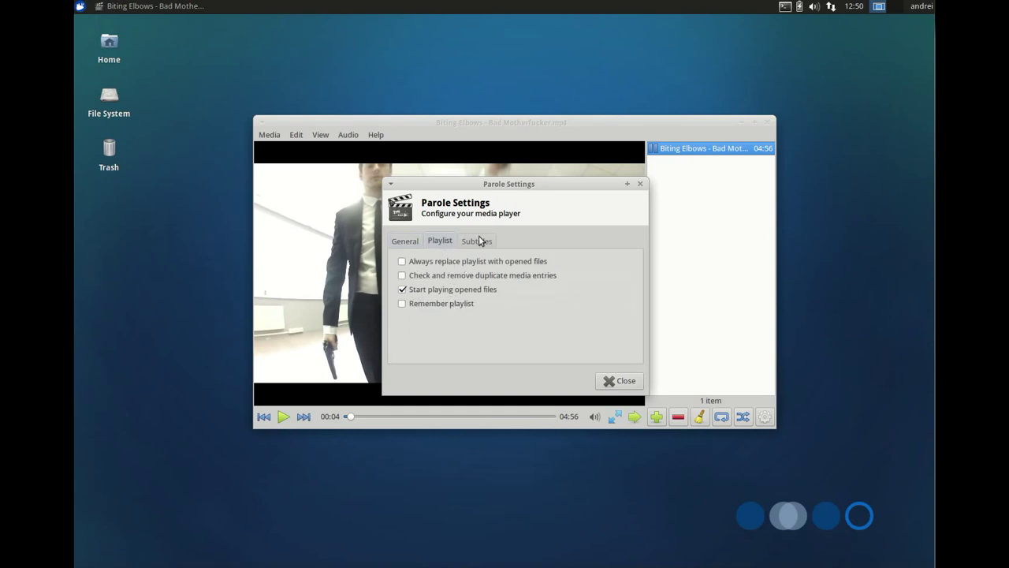
click(478, 240)
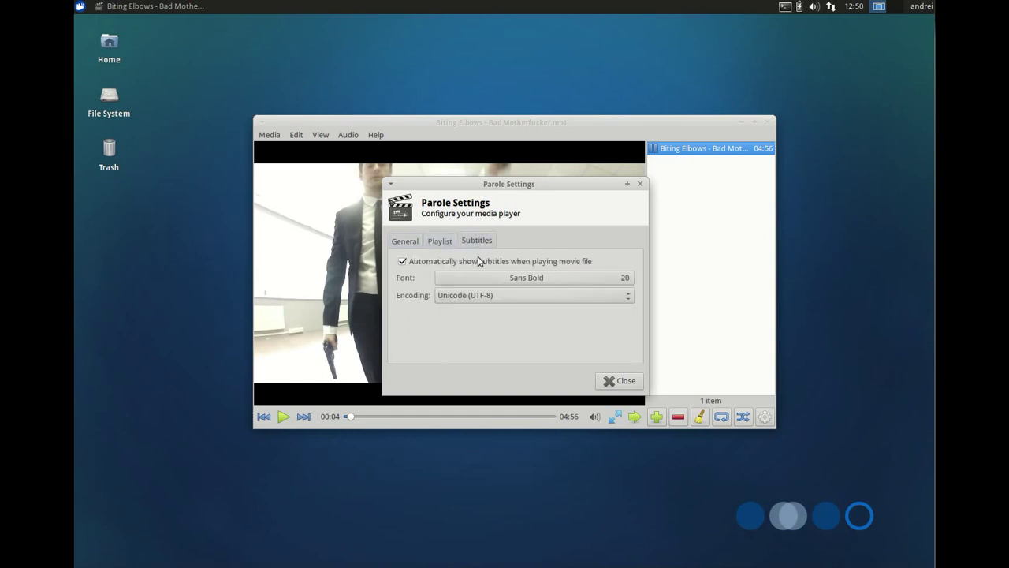
click(628, 380)
Step: Add 04-motorhead-rock_out.mp3 from the Music/Motorhead-Motorizer folder to the playlist, then pause its playback
click(657, 415)
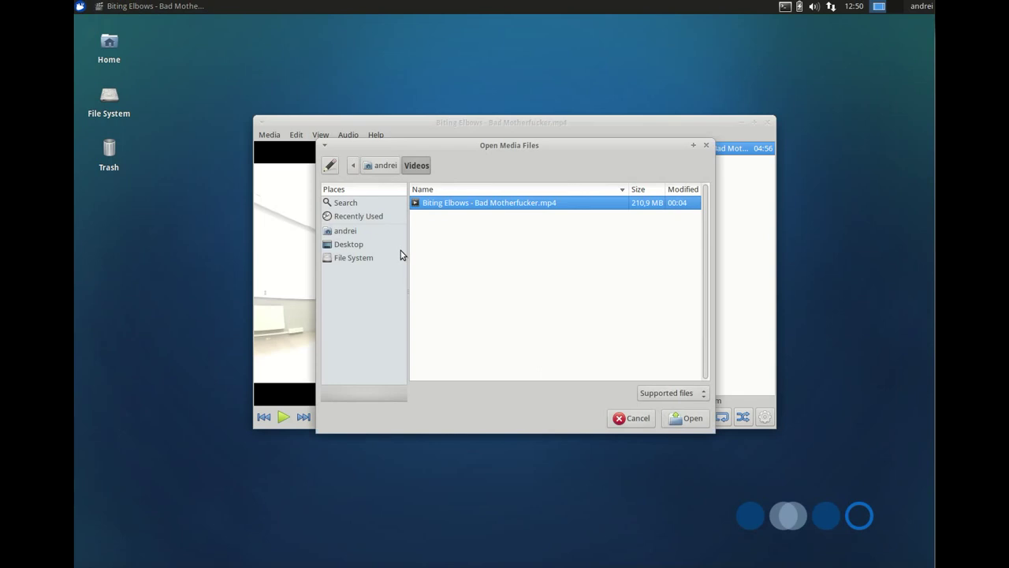
click(373, 231)
double_click(439, 245)
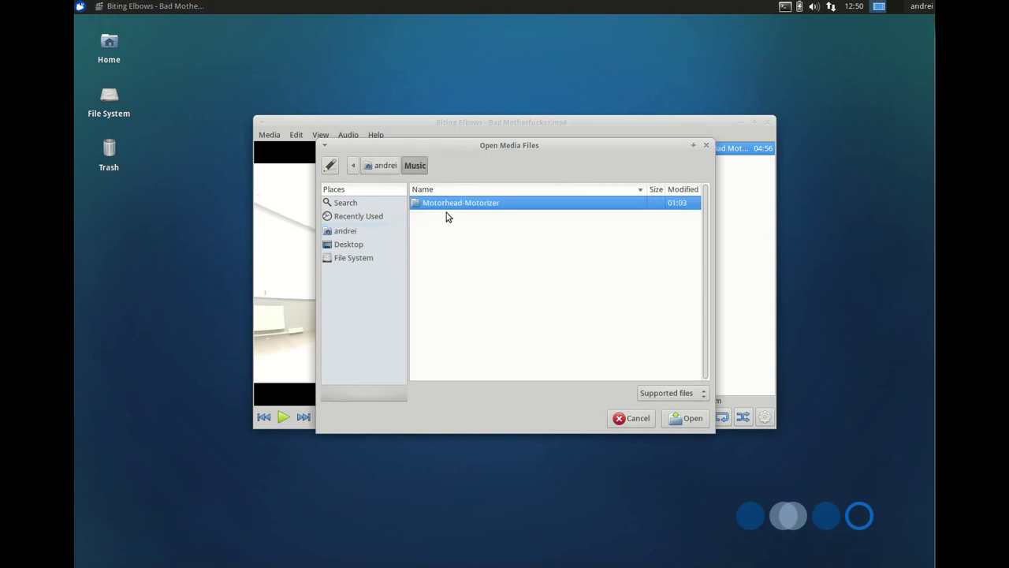
double_click(446, 206)
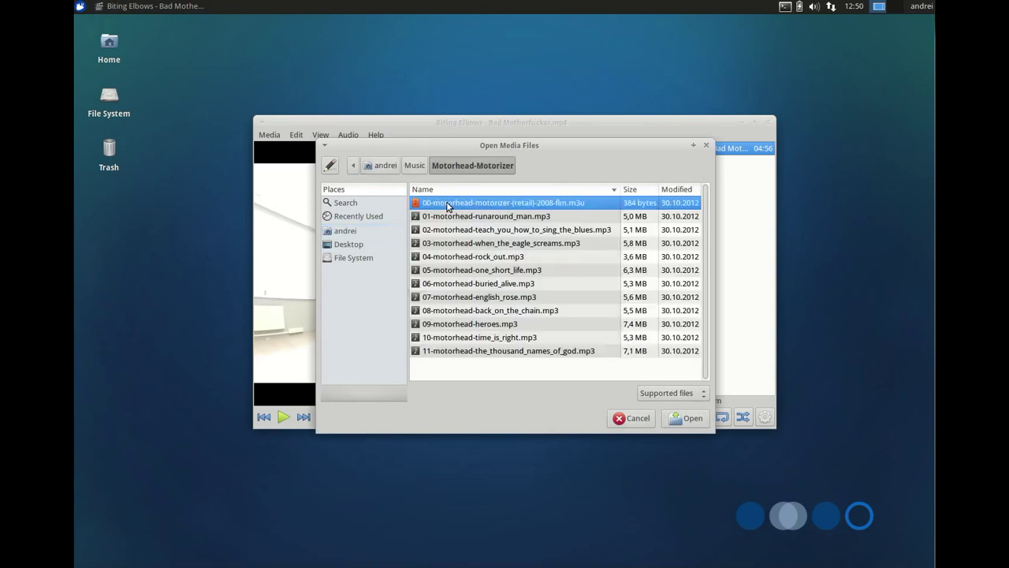
click(477, 257)
click(688, 417)
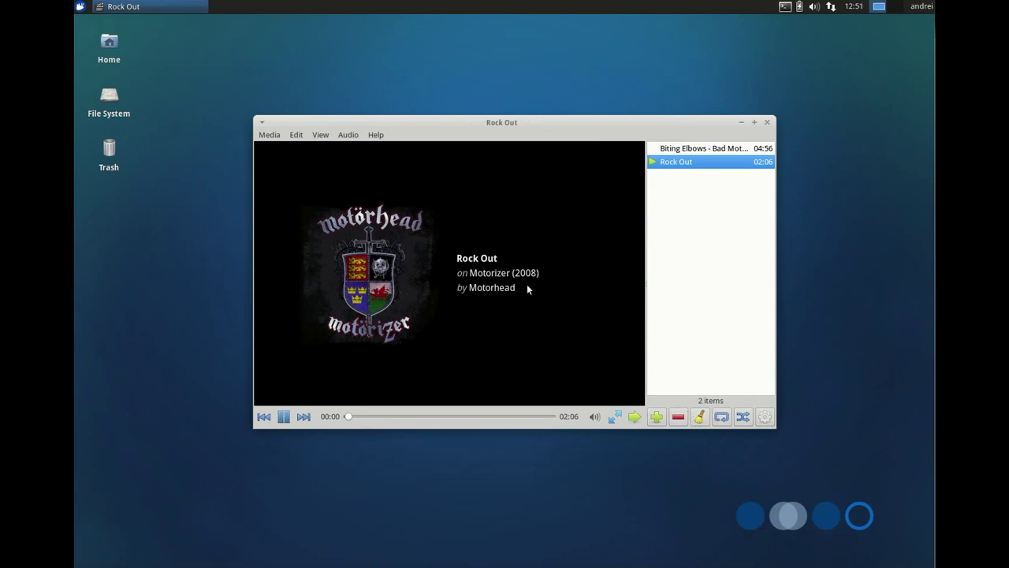
click(282, 418)
Step: Check the aspect ratio choices, then play the Biting Elbows video from the playlist
click(313, 139)
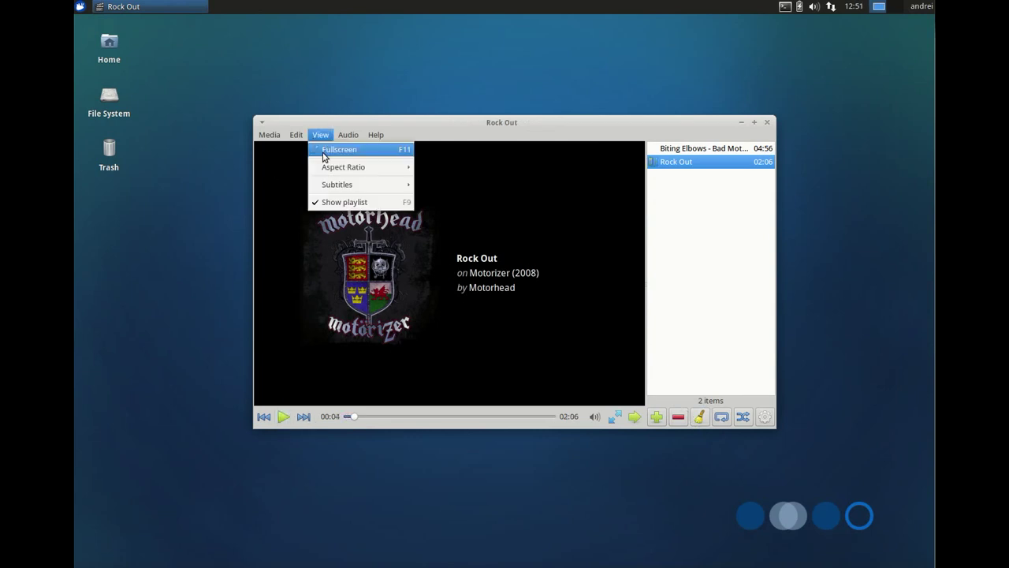
mouse_move(342, 183)
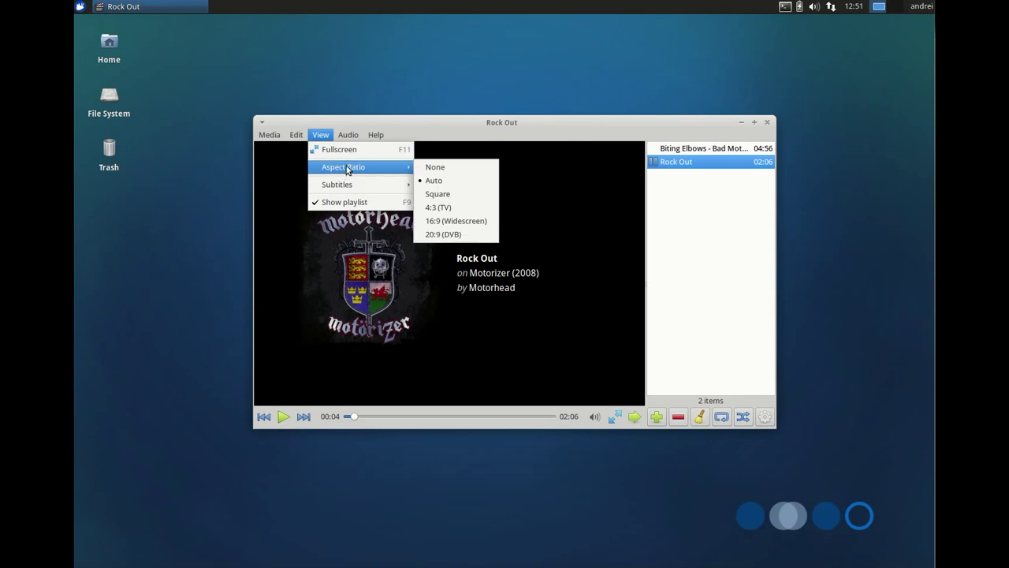
click(682, 150)
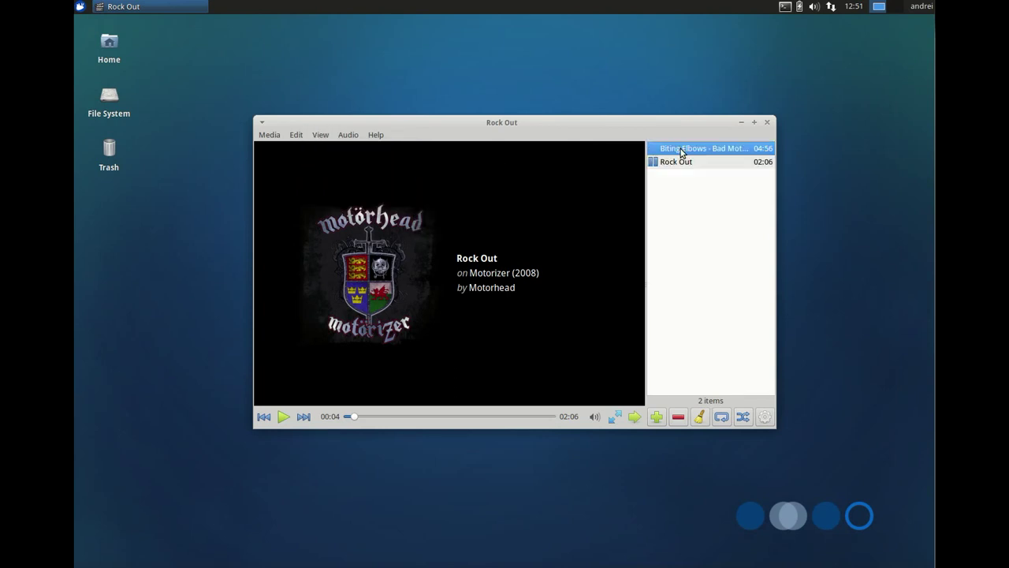
double_click(682, 149)
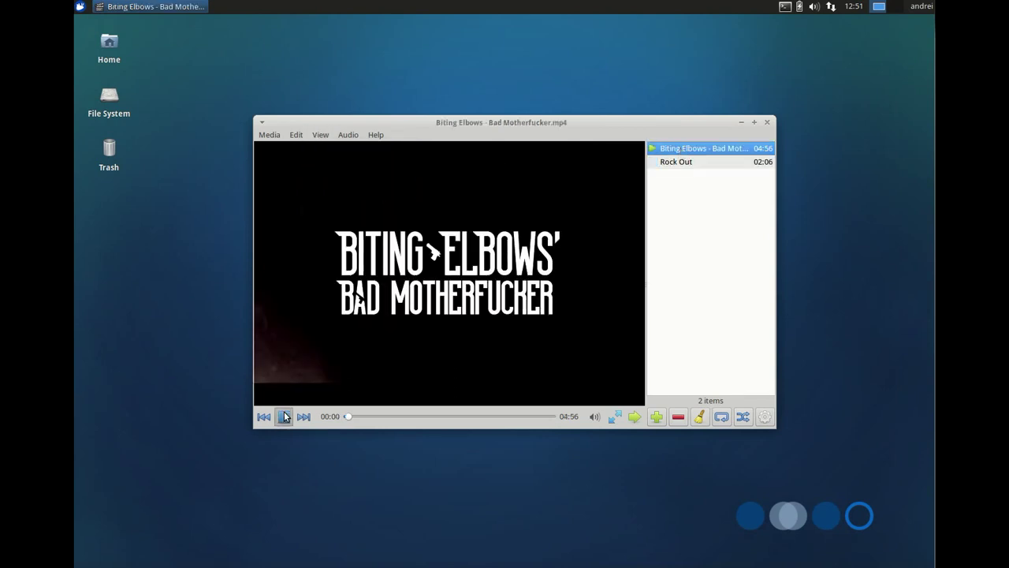
Step: Look through the subtitle, audio and general settings, then close the settings dialog and Parole
click(320, 134)
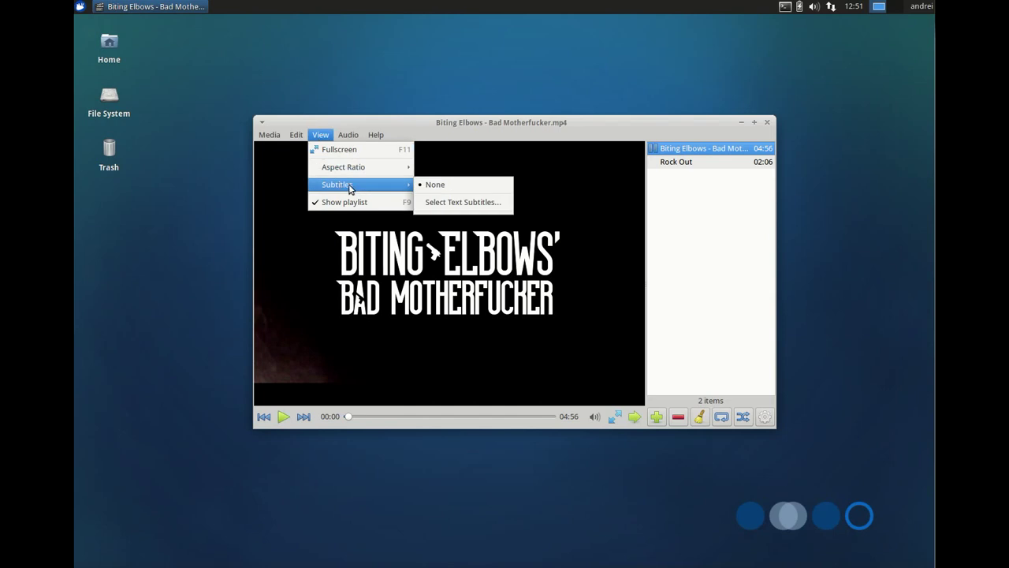
mouse_move(348, 135)
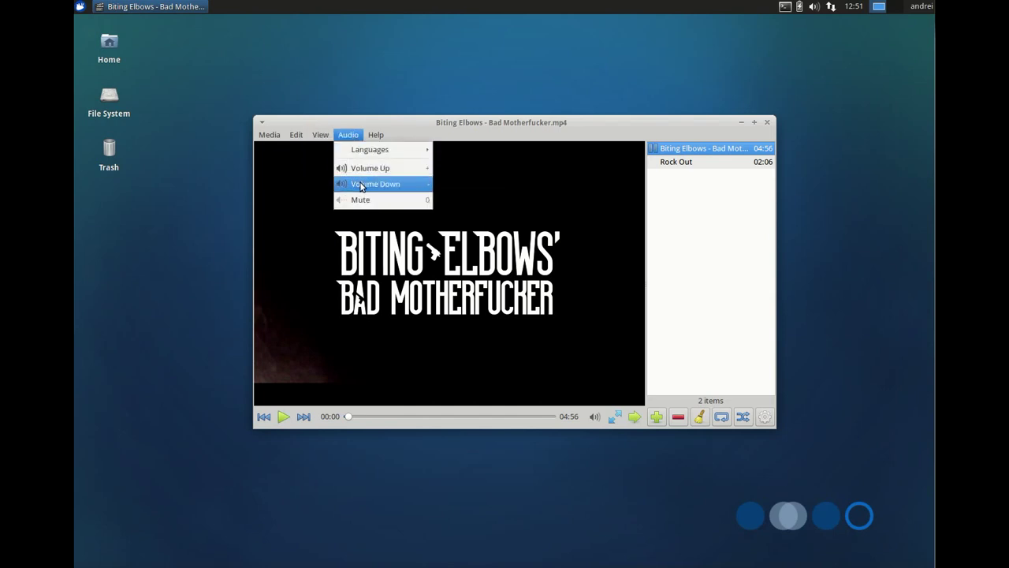
mouse_move(296, 136)
click(316, 194)
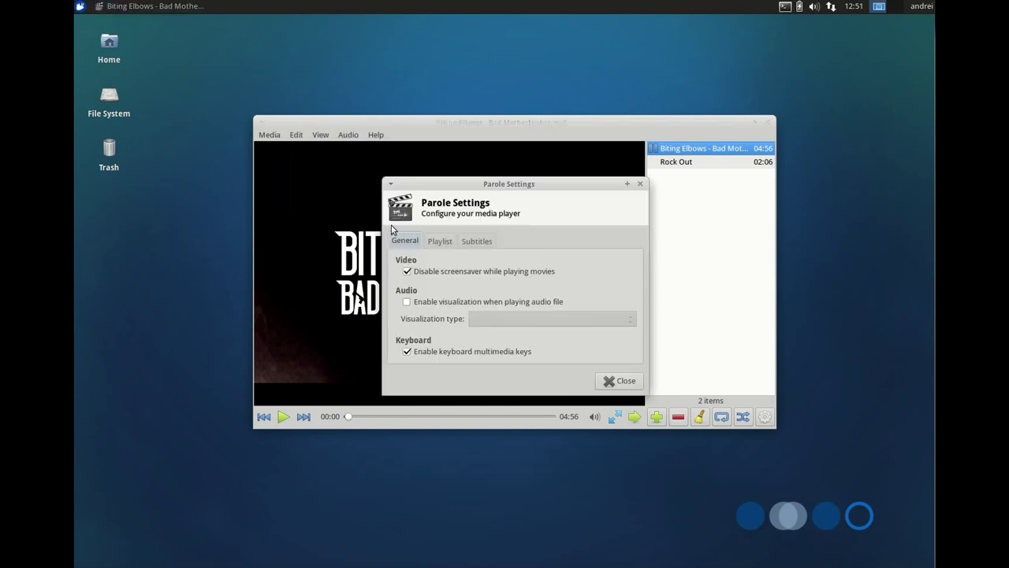
click(640, 184)
click(765, 123)
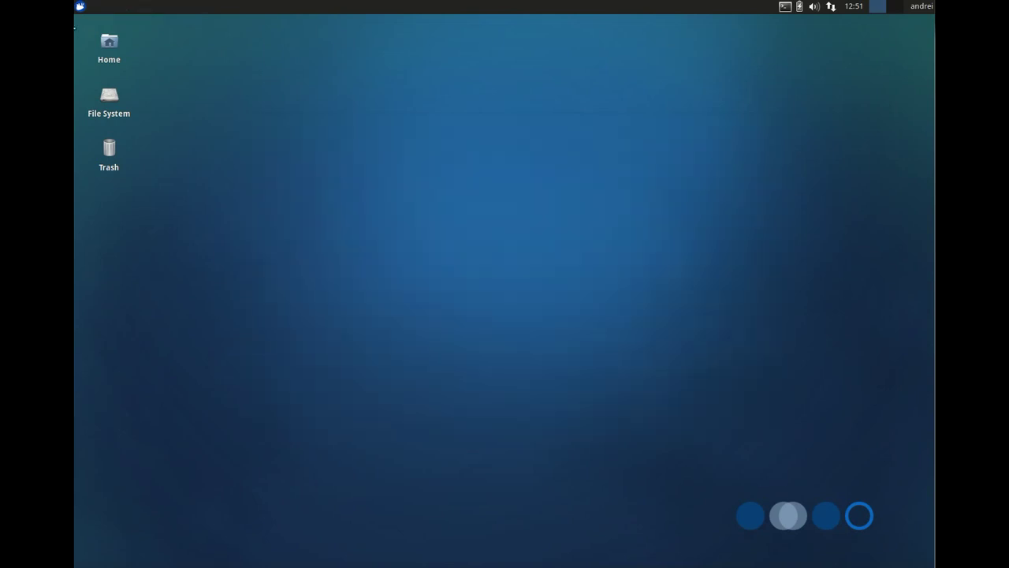
Step: Launch the gmusicbrowser music player from the Multimedia applications
click(80, 7)
mouse_move(133, 115)
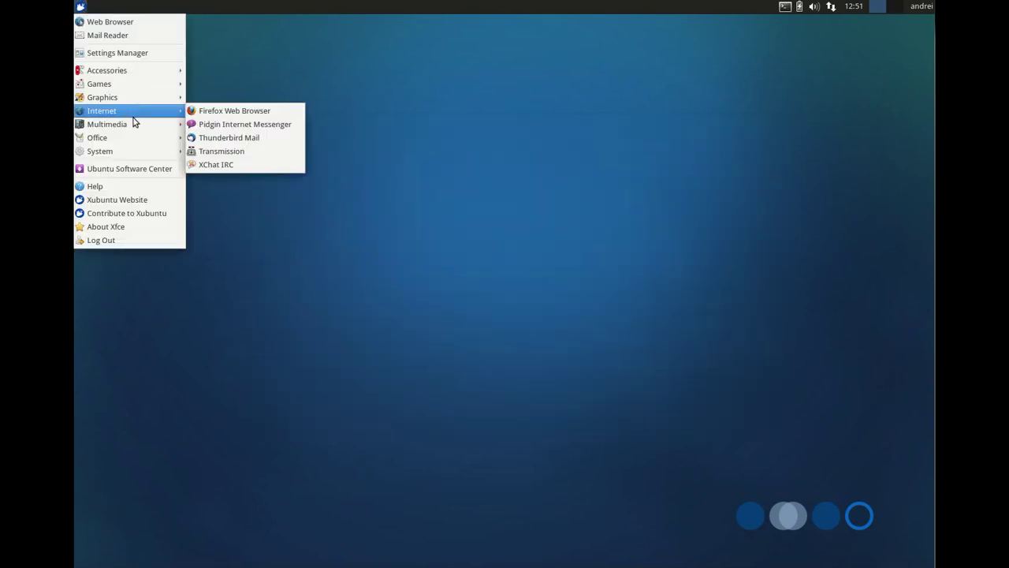
click(268, 137)
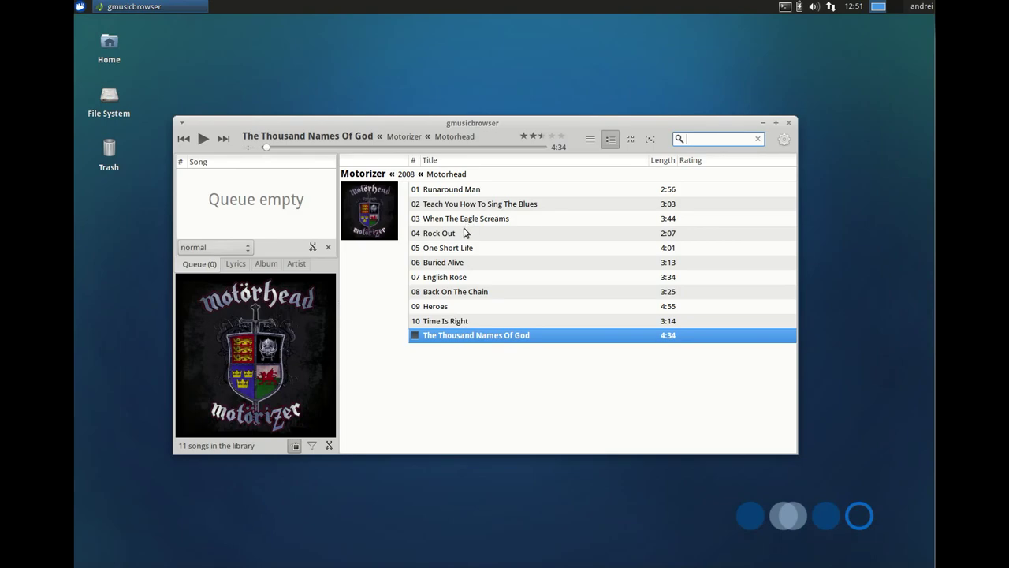
Step: Play the song Runaround Man and add Rock Out to the queue
double_click(462, 190)
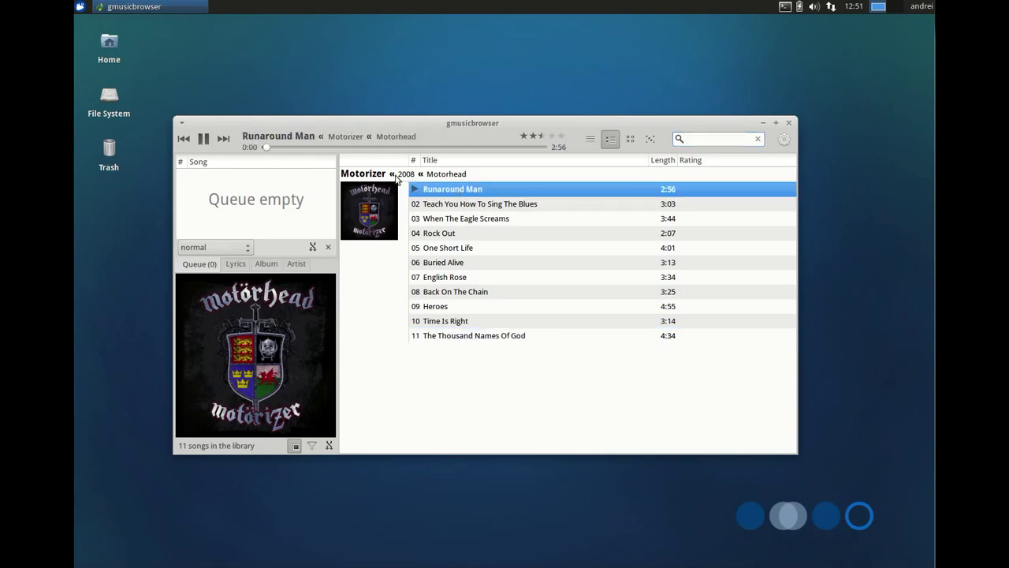
right_click(463, 234)
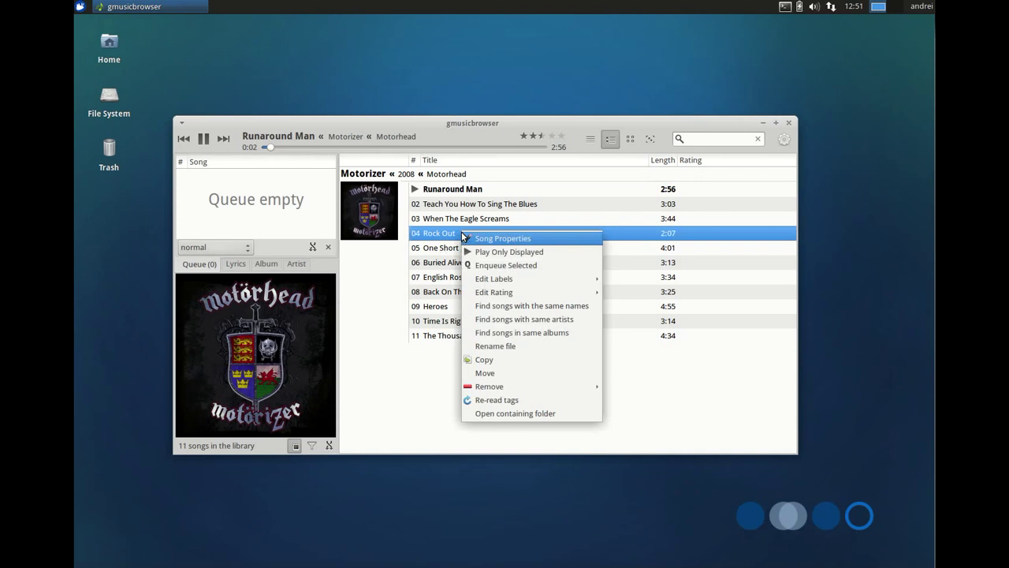
click(546, 268)
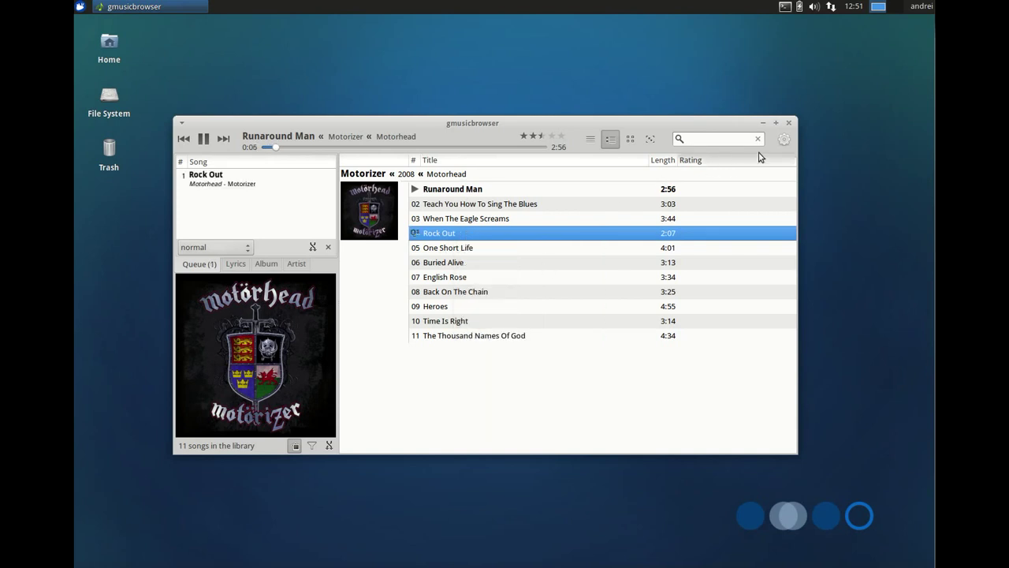
Step: Open gmusicbrowser's settings and review the Library and Audio options
click(784, 139)
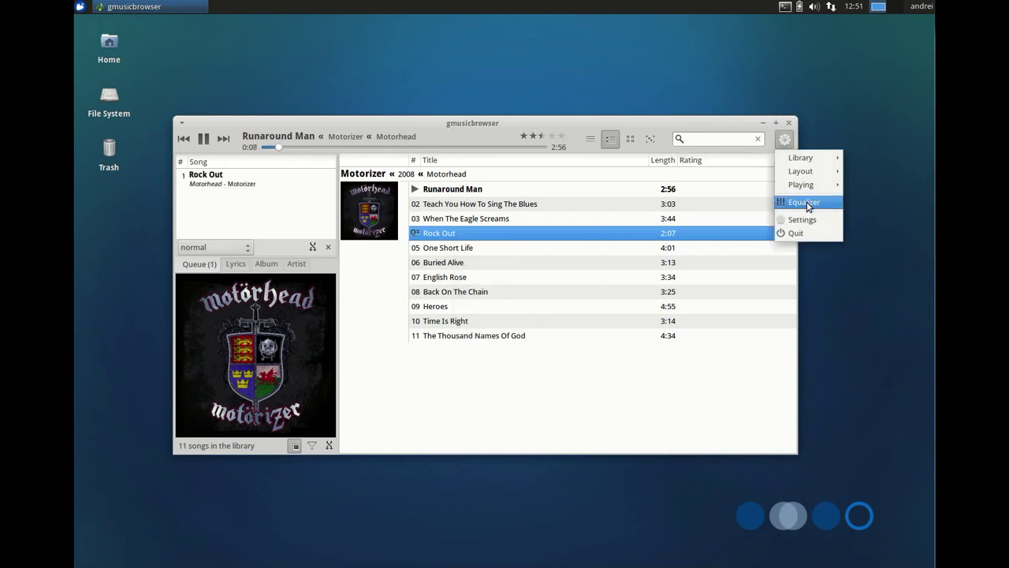
click(818, 222)
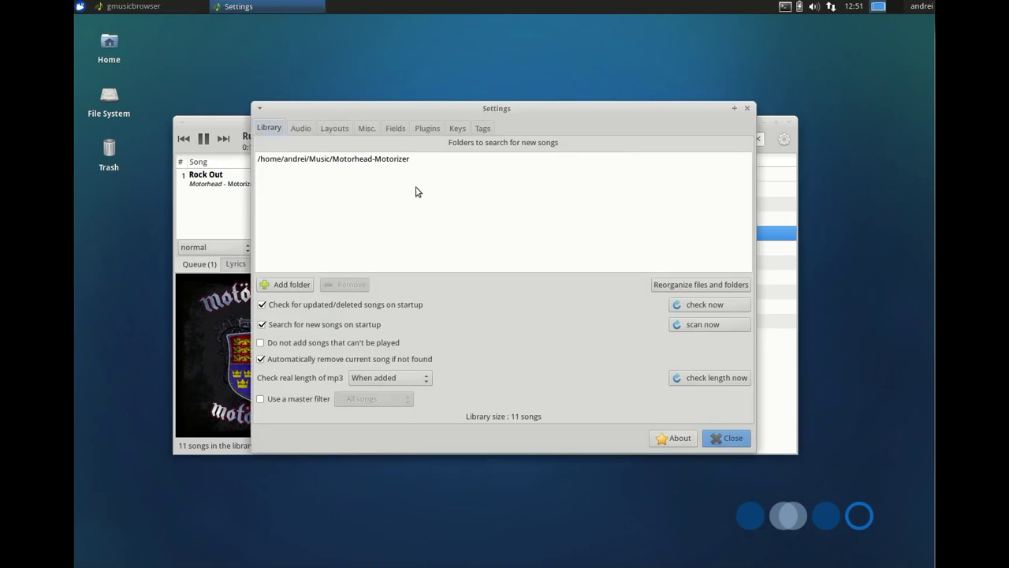
click(301, 128)
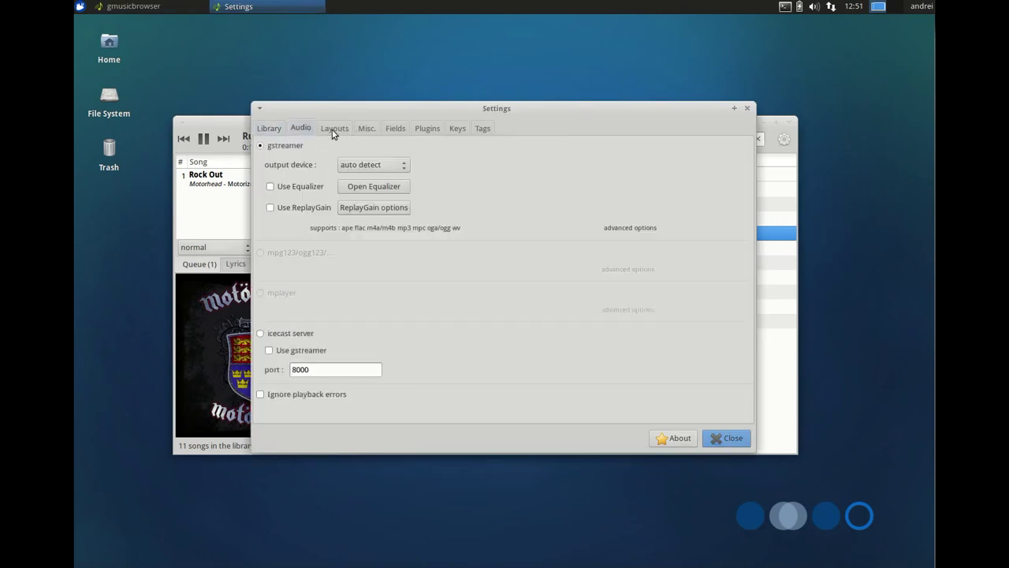
Step: Set the player window layout to Shimmer Netbook and close the settings
click(333, 129)
click(426, 149)
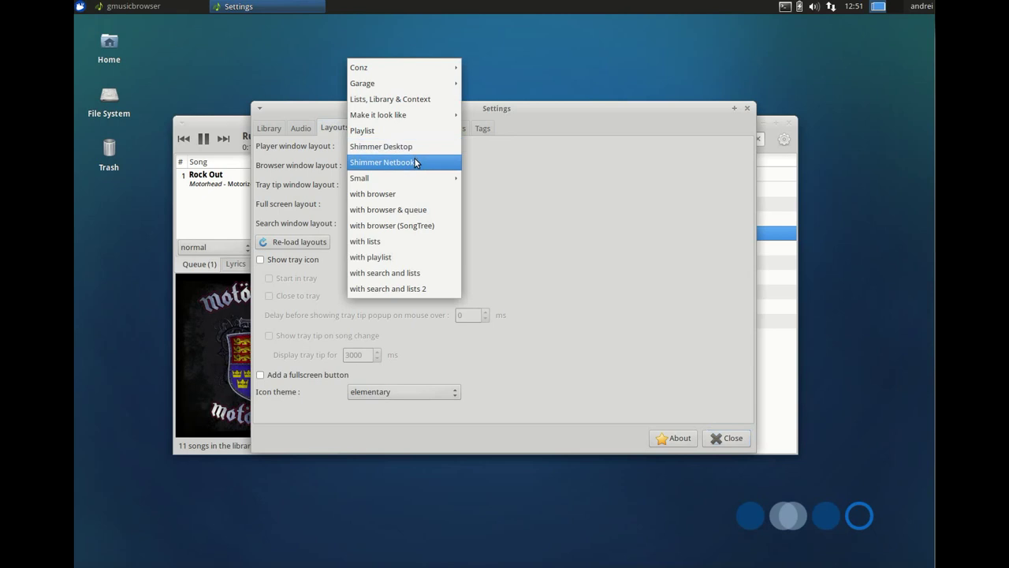
click(412, 162)
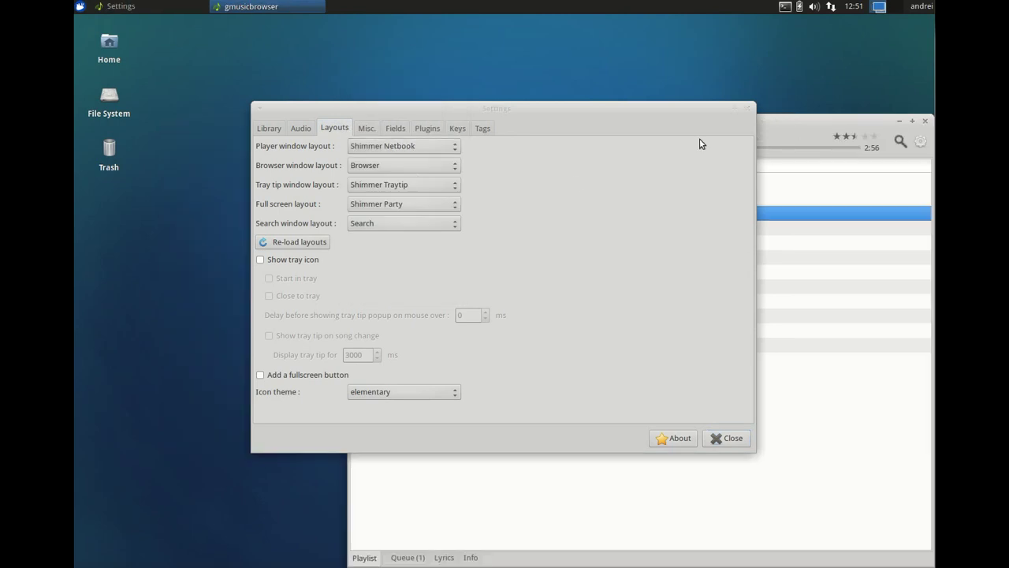
click(726, 438)
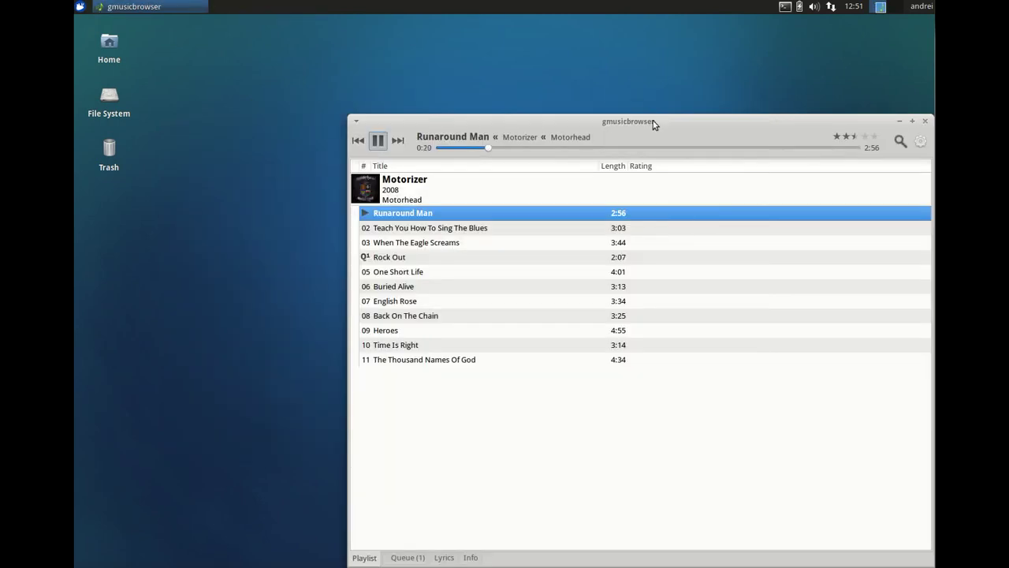
Step: Reposition the gmusicbrowser window and change its player window layout to Shimmer Desktop in the settings
drag(653, 120, 573, 87)
click(839, 108)
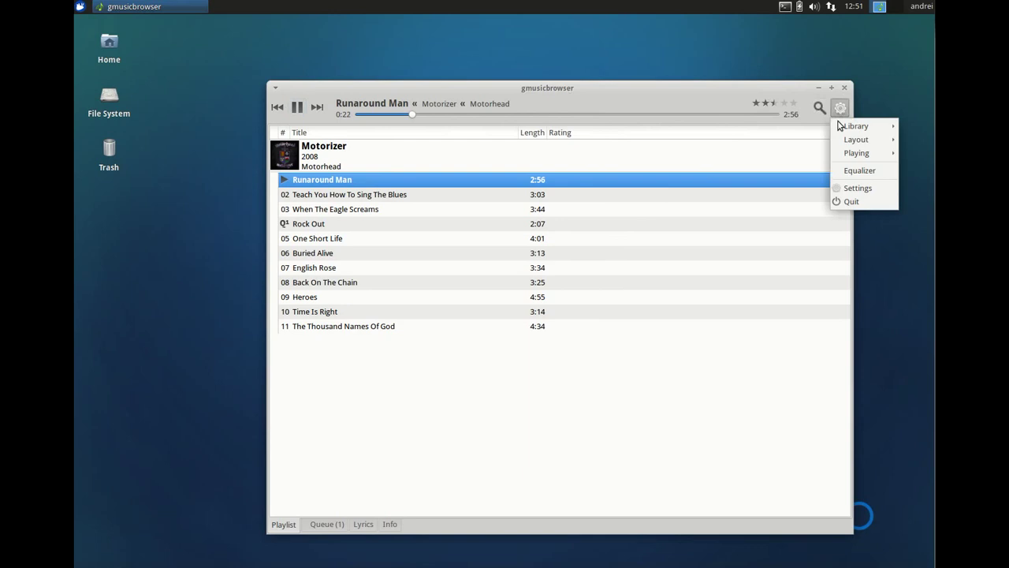
click(867, 185)
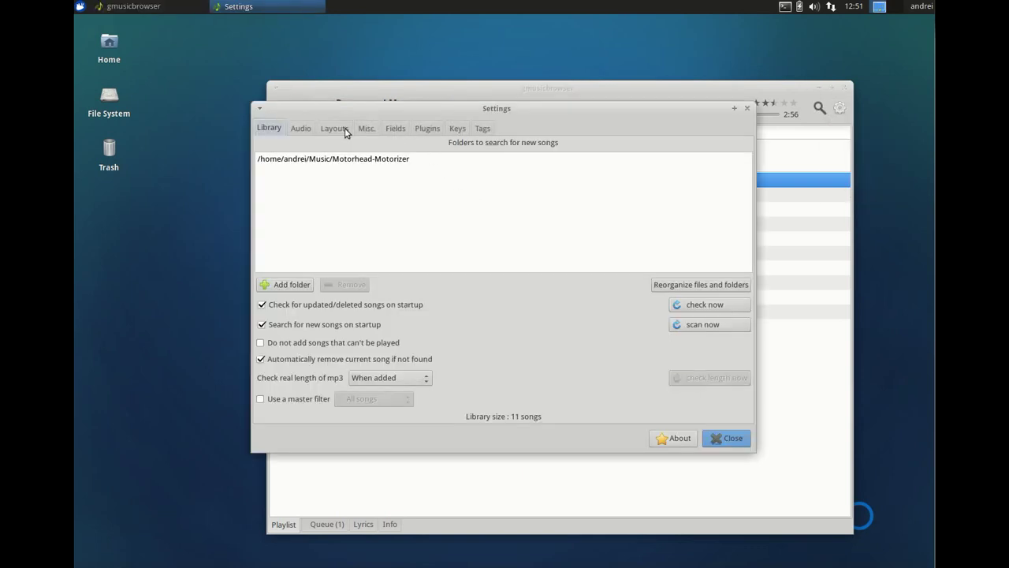
click(345, 133)
click(392, 146)
click(413, 139)
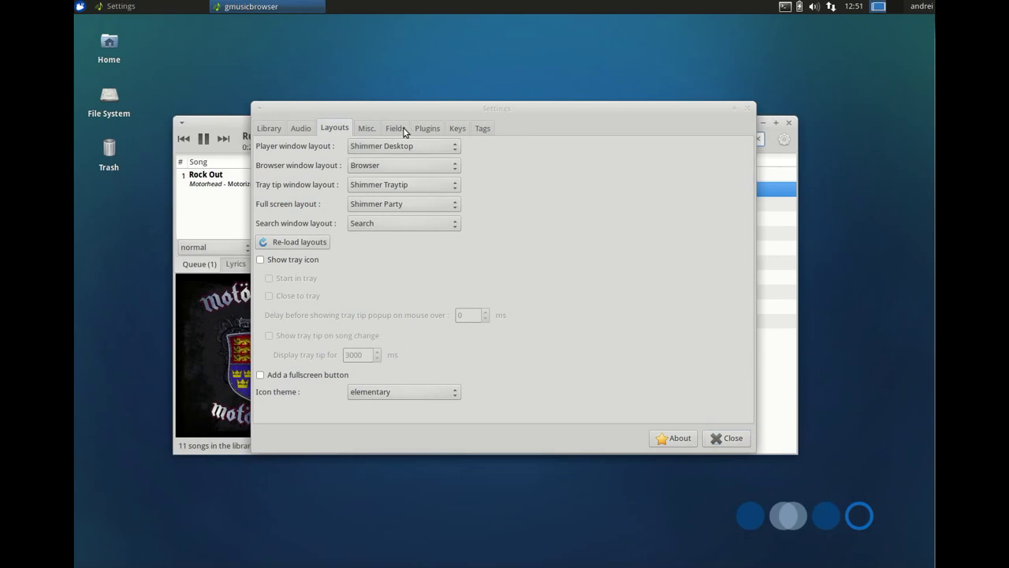
Step: Review gmusicbrowser's Plugins, Keys and Tags settings and close the settings window
click(424, 130)
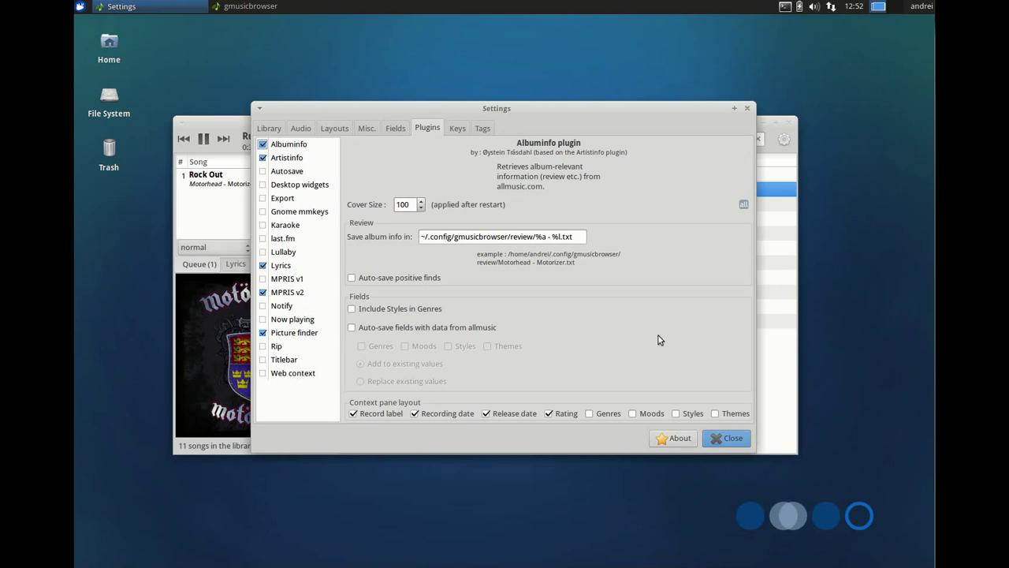
click(456, 128)
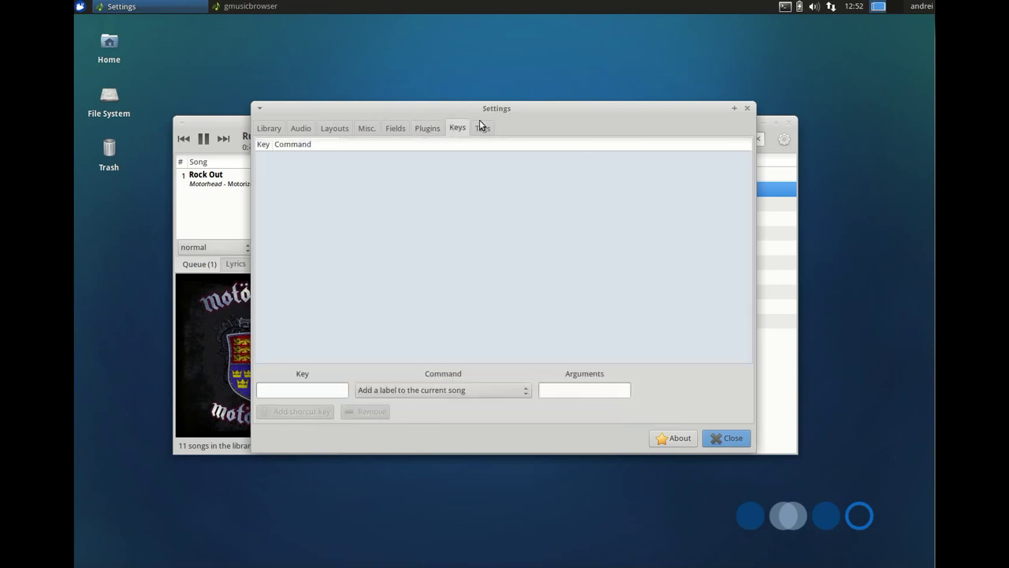
click(482, 128)
click(722, 438)
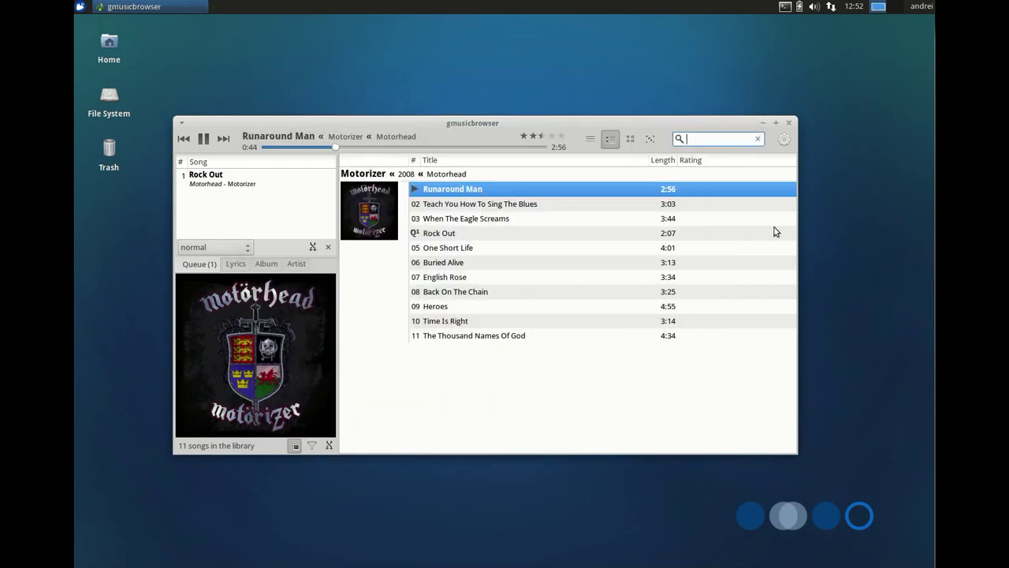
Step: Pause Runaround Man through the desktop's sound indicator and close gmusicbrowser
click(814, 6)
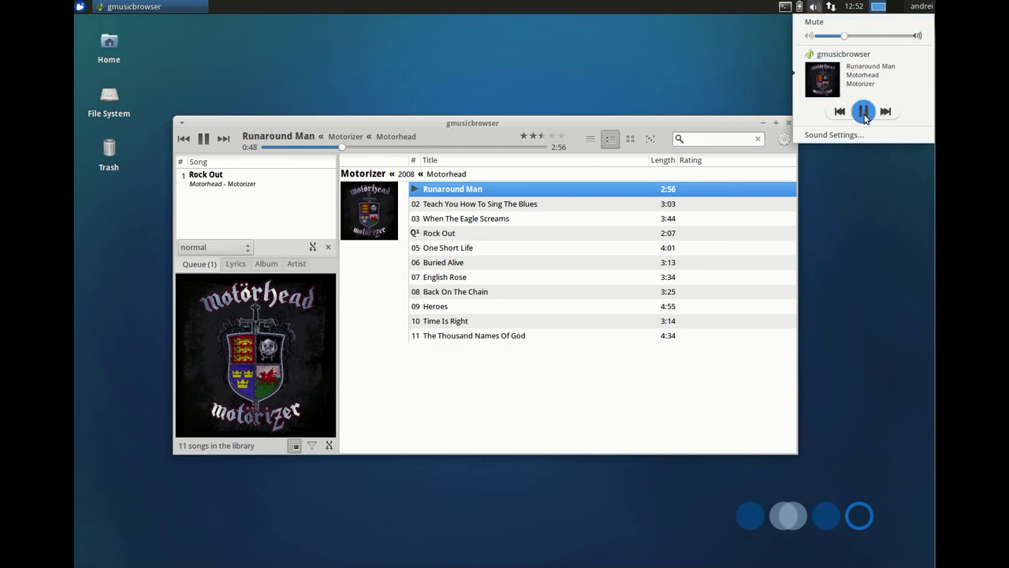
click(864, 112)
click(864, 112)
click(864, 114)
click(697, 138)
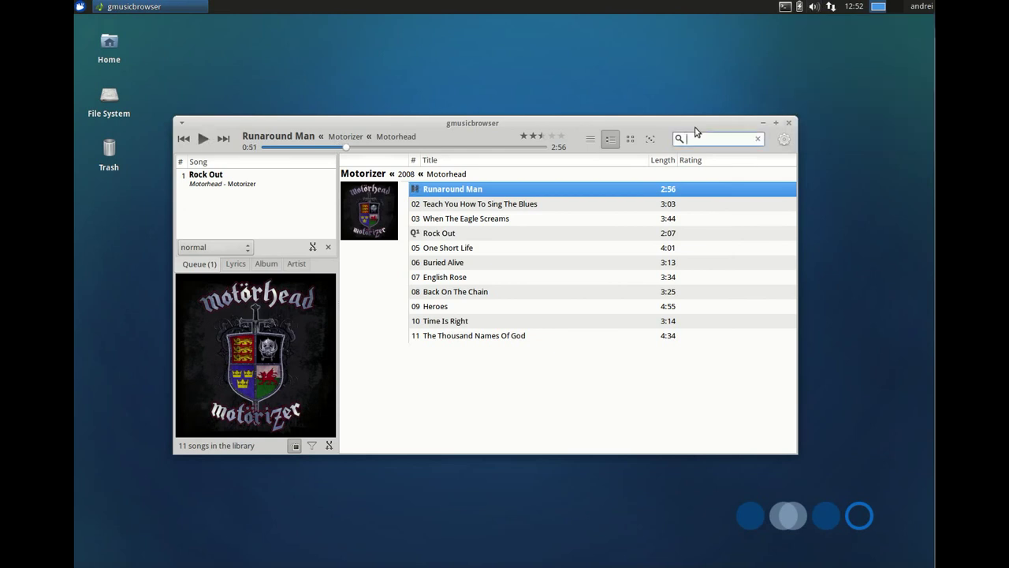
click(788, 124)
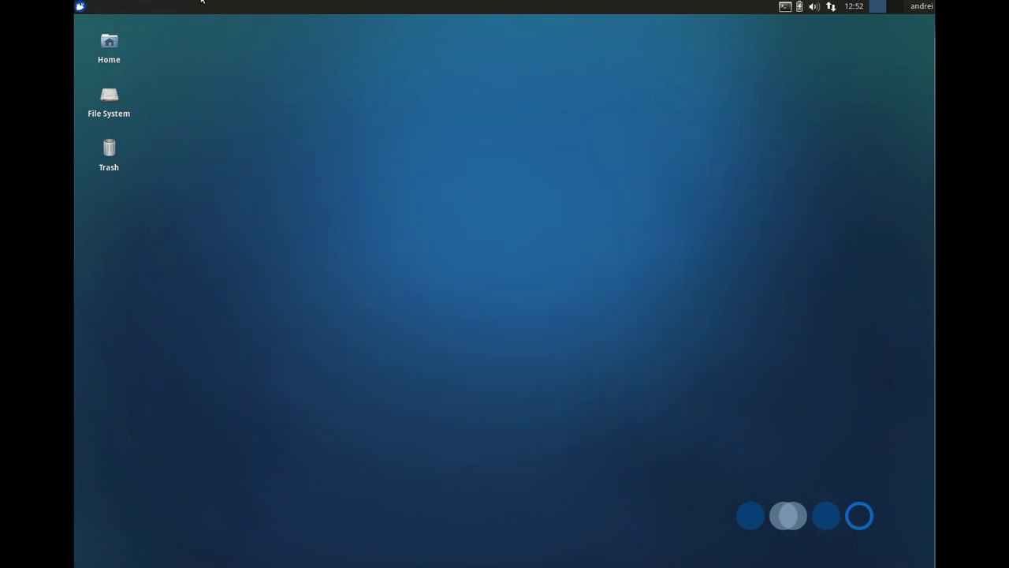
Step: Launch Catfish File Search from the Accessories applications
click(81, 7)
mouse_move(105, 71)
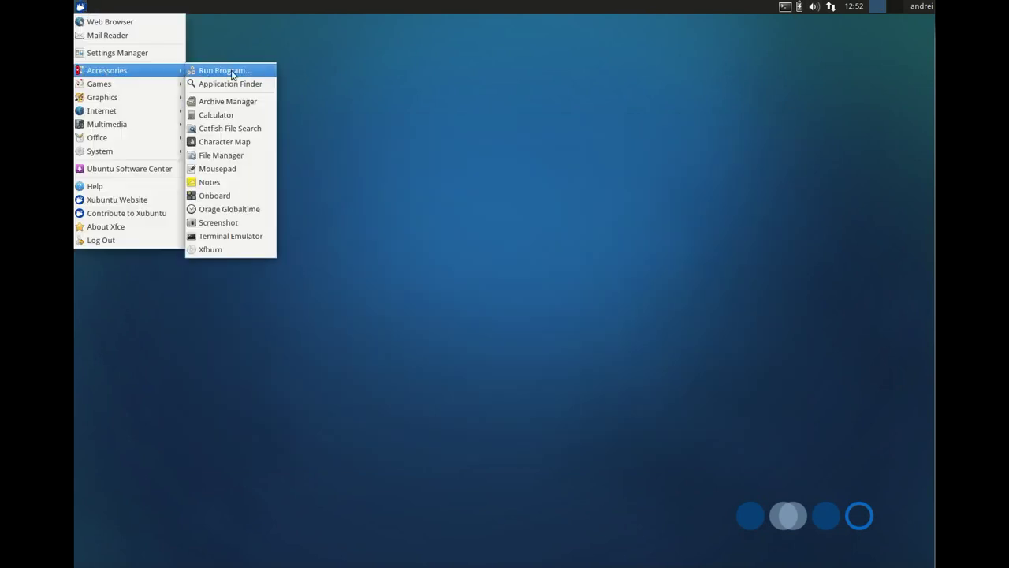
click(233, 128)
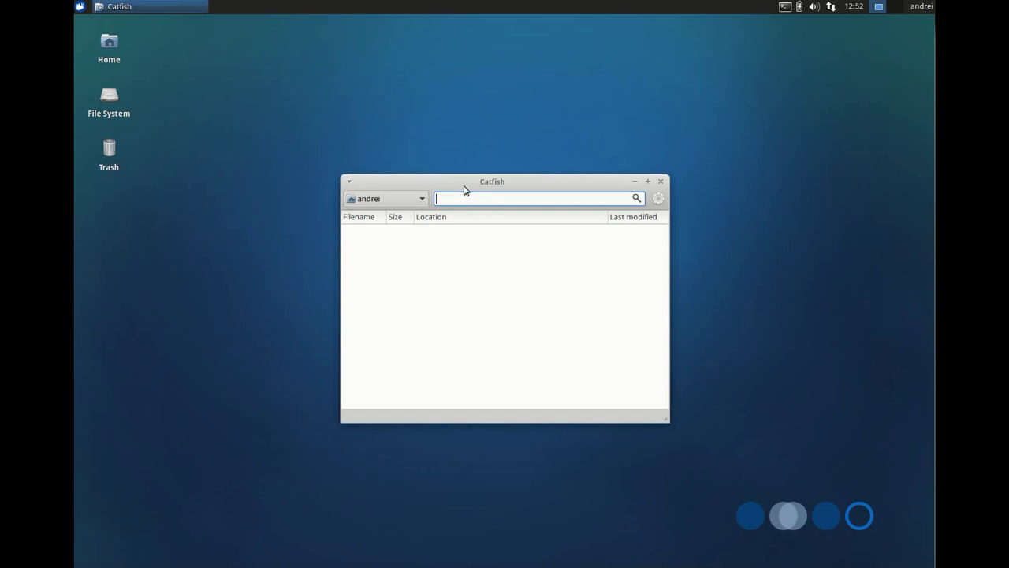
Step: Search the whole File System for "png"
click(416, 198)
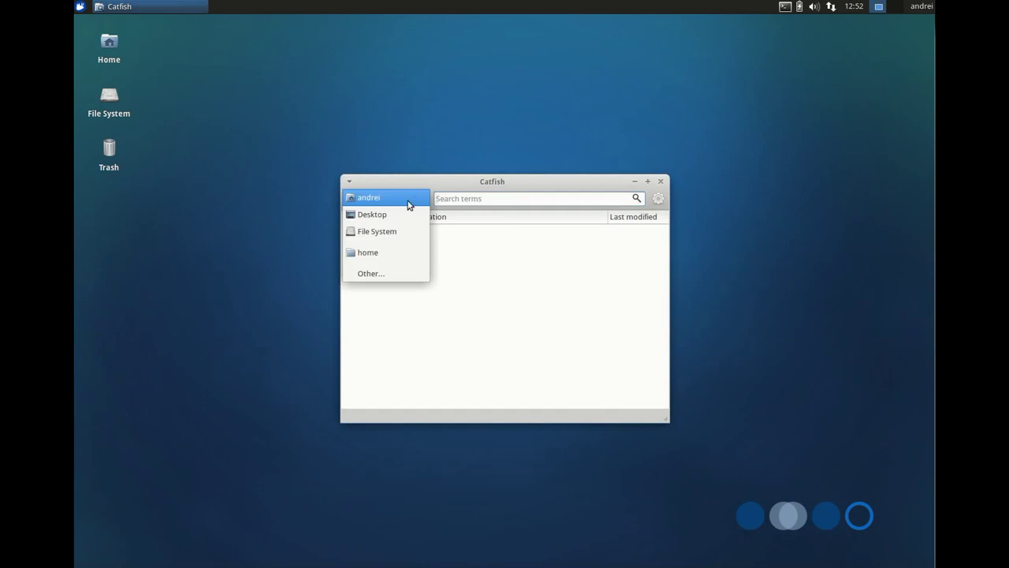
click(391, 231)
click(512, 198)
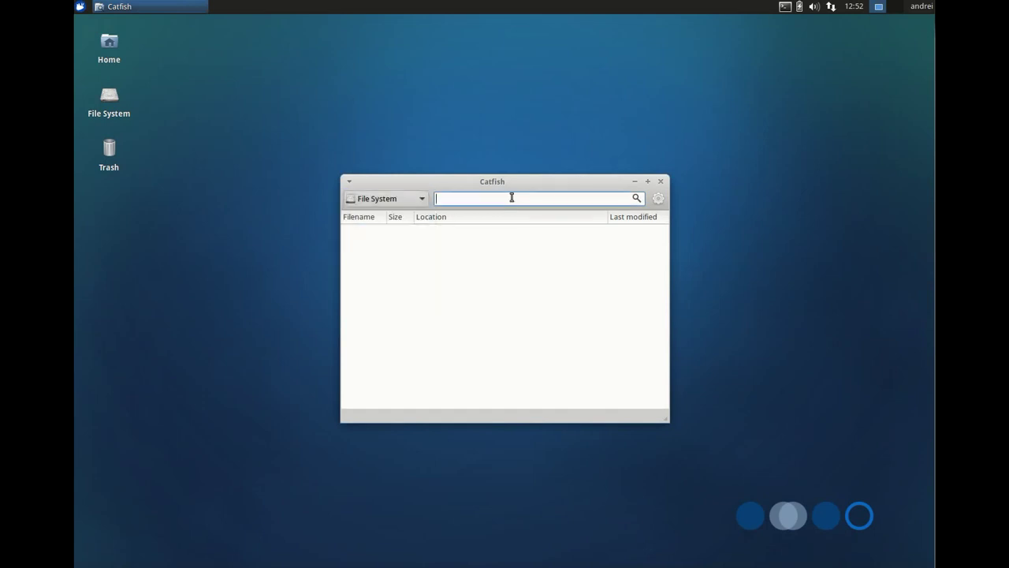
text(png)
key(Return)
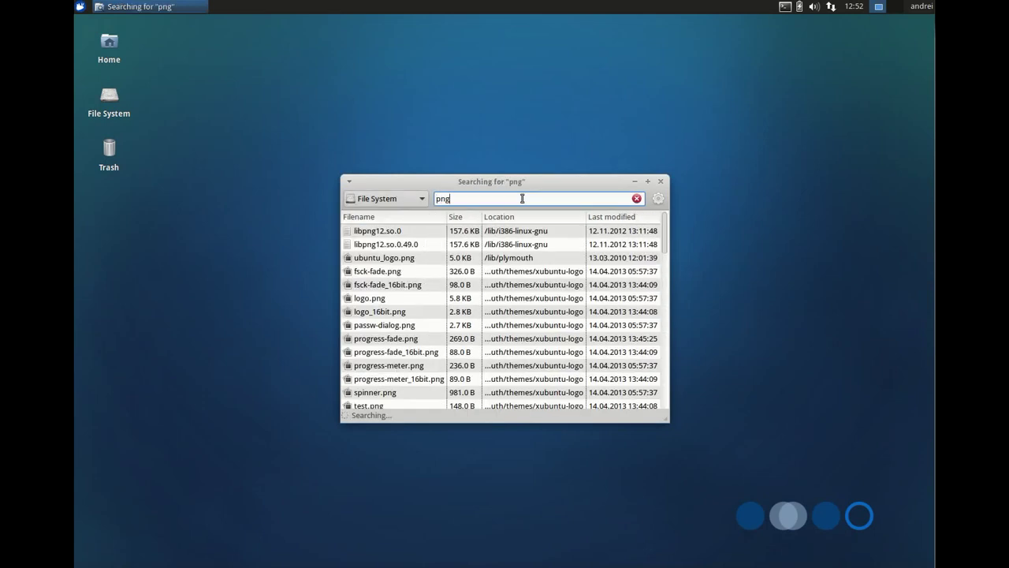
Step: Show Catfish's advanced settings, then widen its window and reposition it on the desktop
click(659, 198)
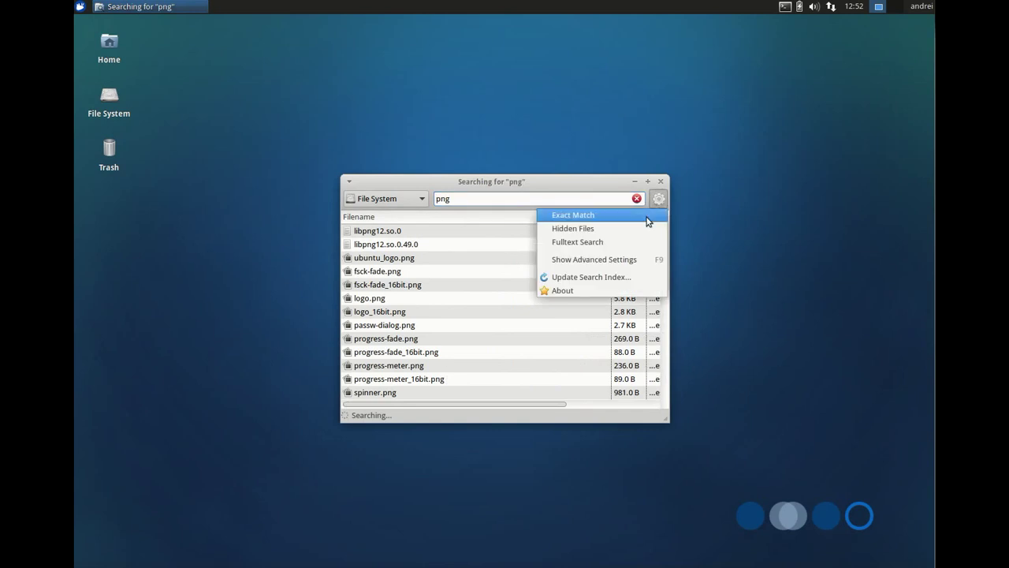
click(604, 259)
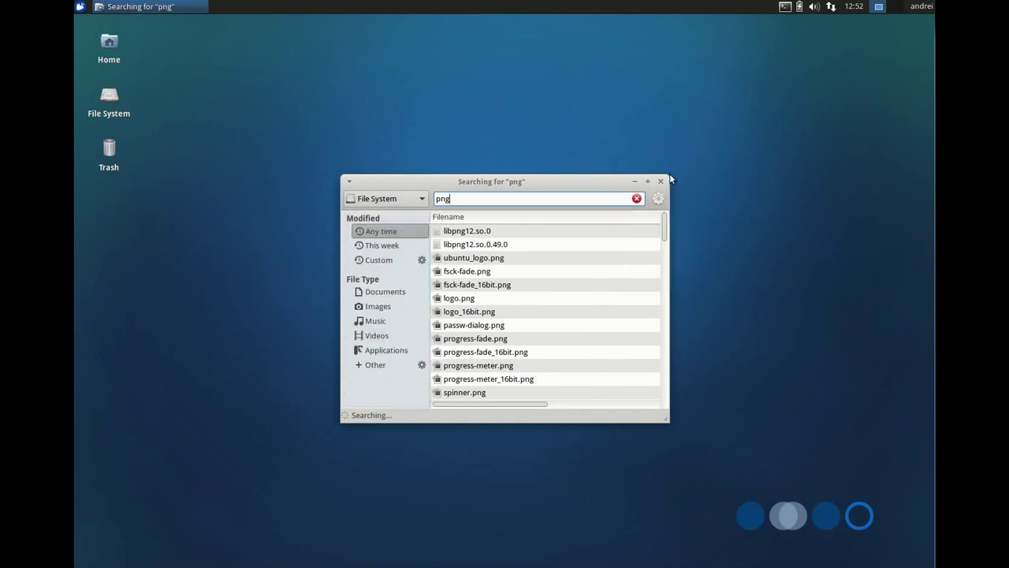
drag(669, 181, 848, 144)
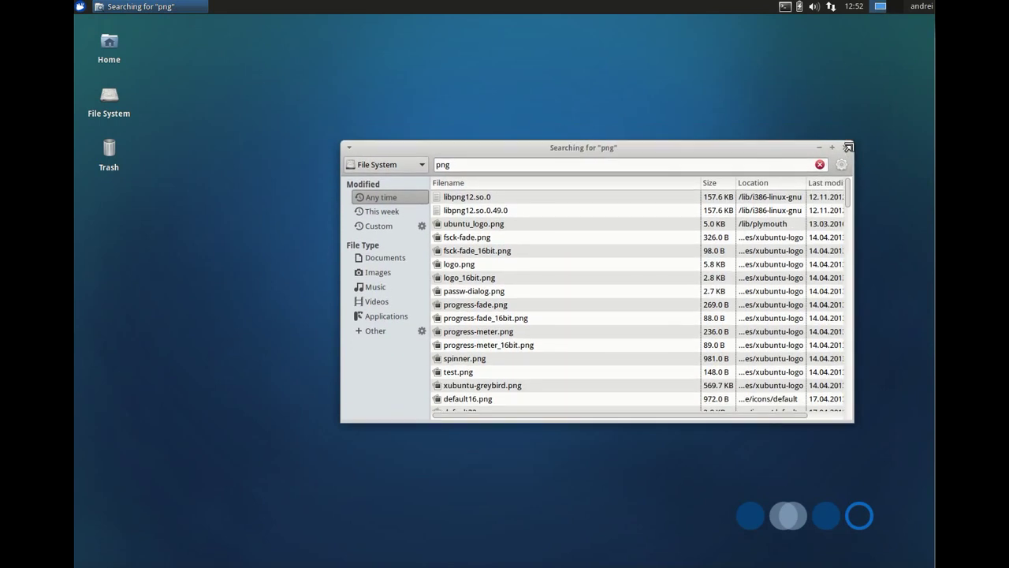
drag(628, 146, 545, 127)
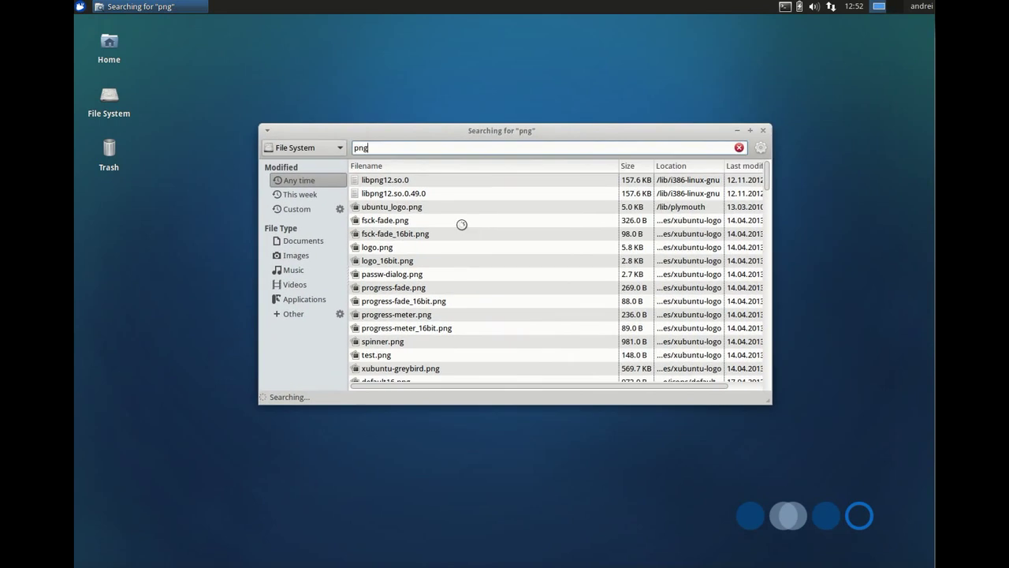
Step: Check the actions available for the results fsck-fade.png through logo.png and minimize the search window
drag(462, 223, 437, 251)
right_click(447, 257)
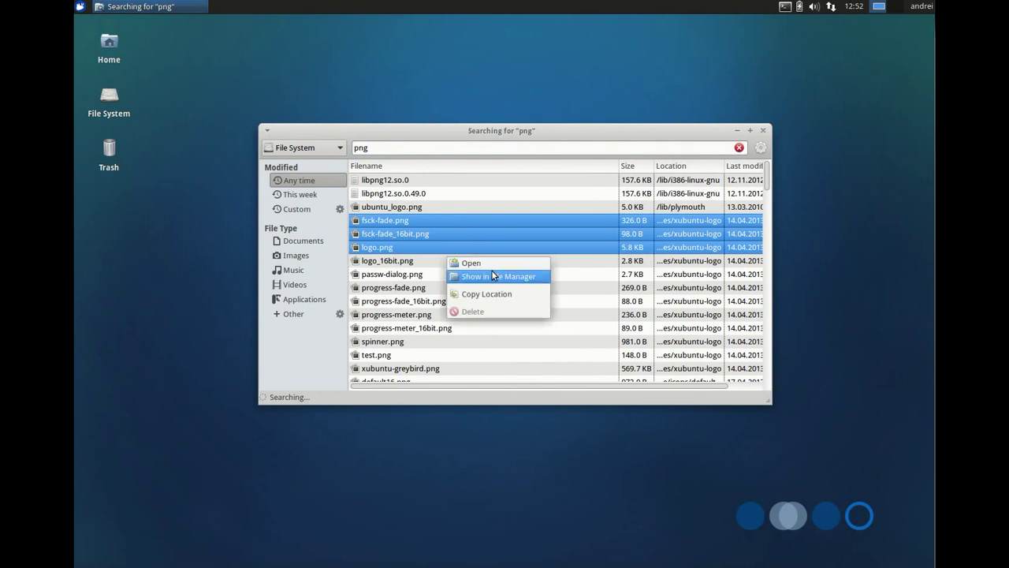
click(557, 228)
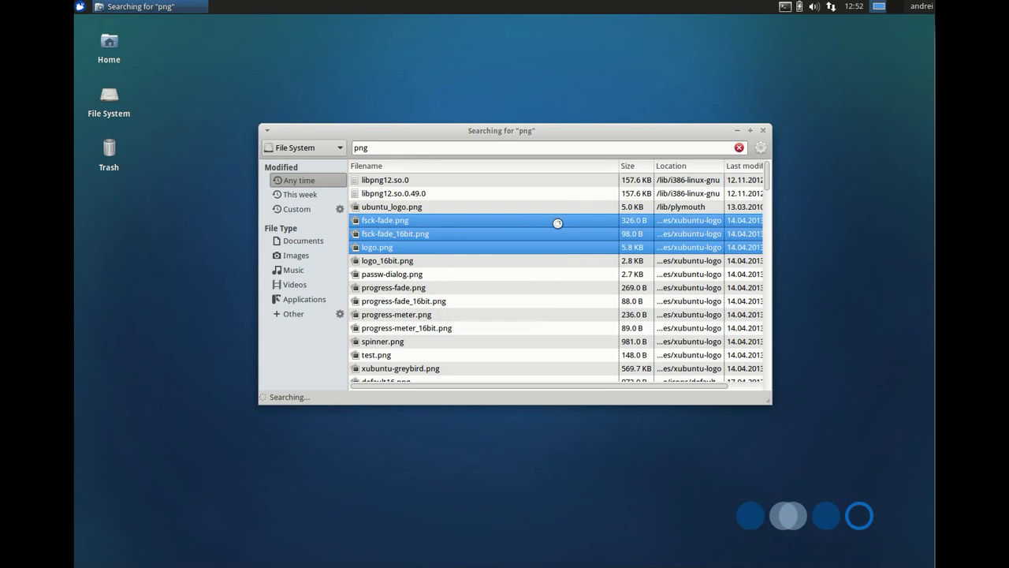
click(738, 131)
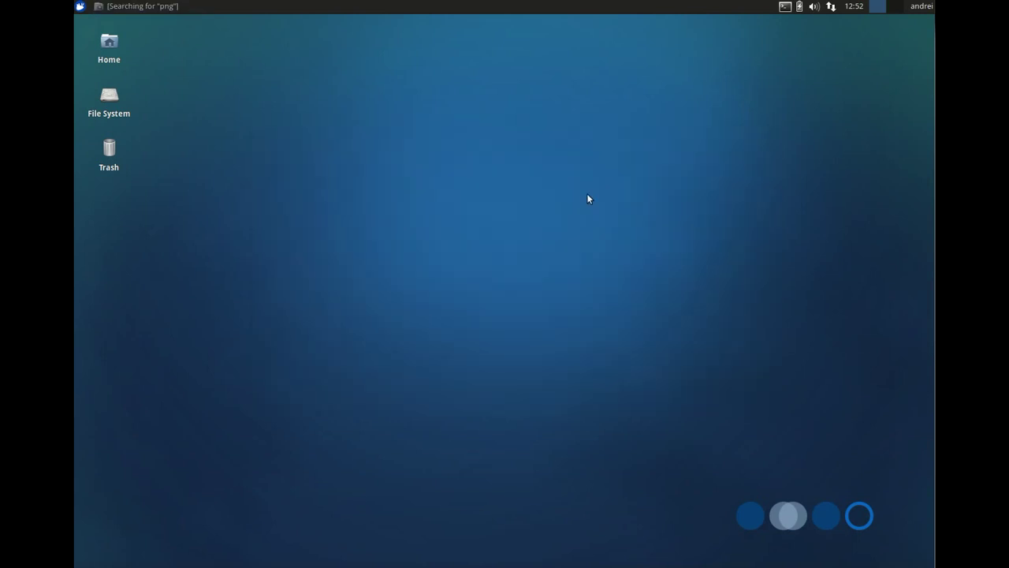
Step: Open the drop-down terminal with its Terminal Preferences and move the preferences dialog lower to view the Drop-down options
key(F12)
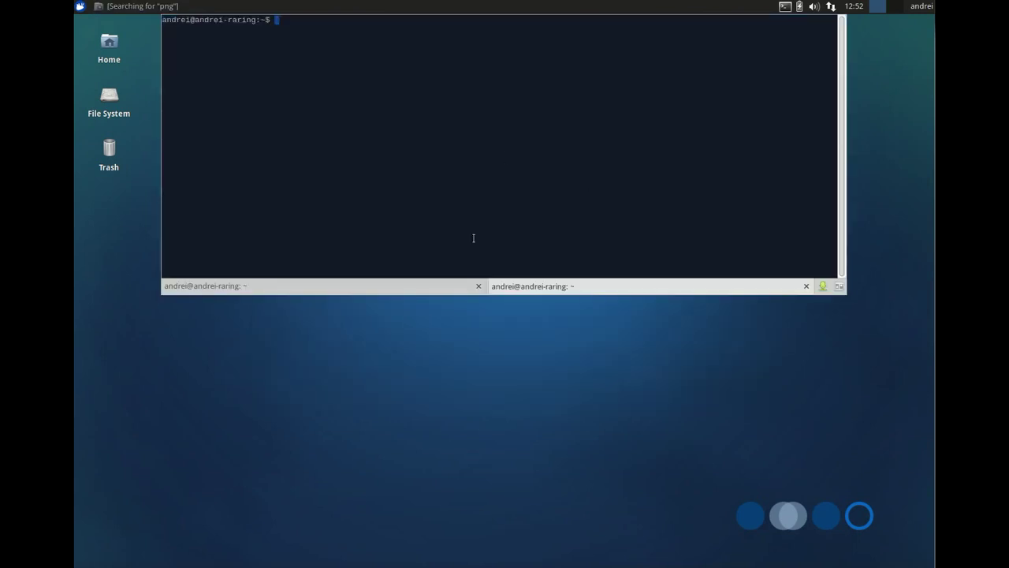
click(839, 285)
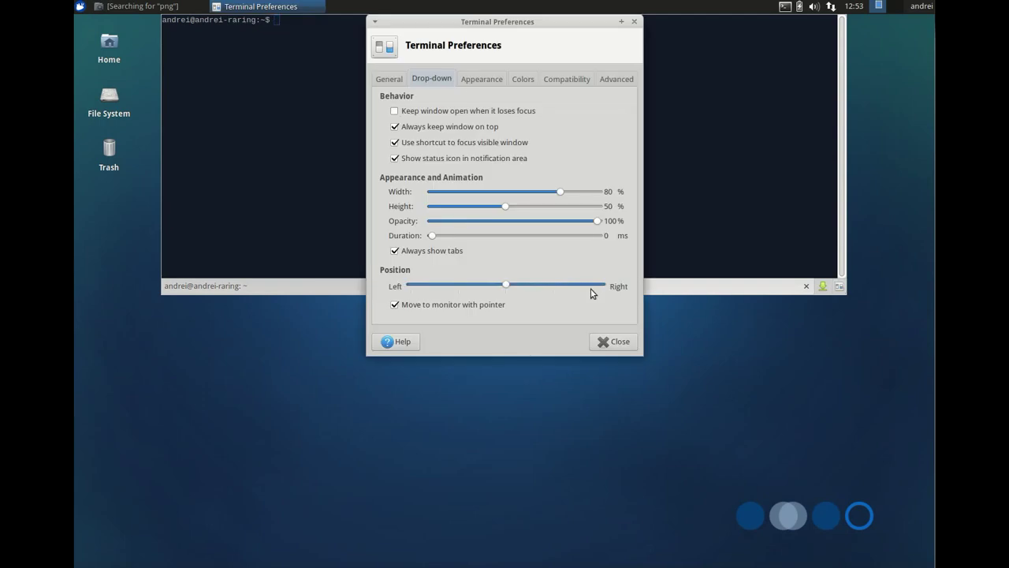
drag(487, 31, 425, 166)
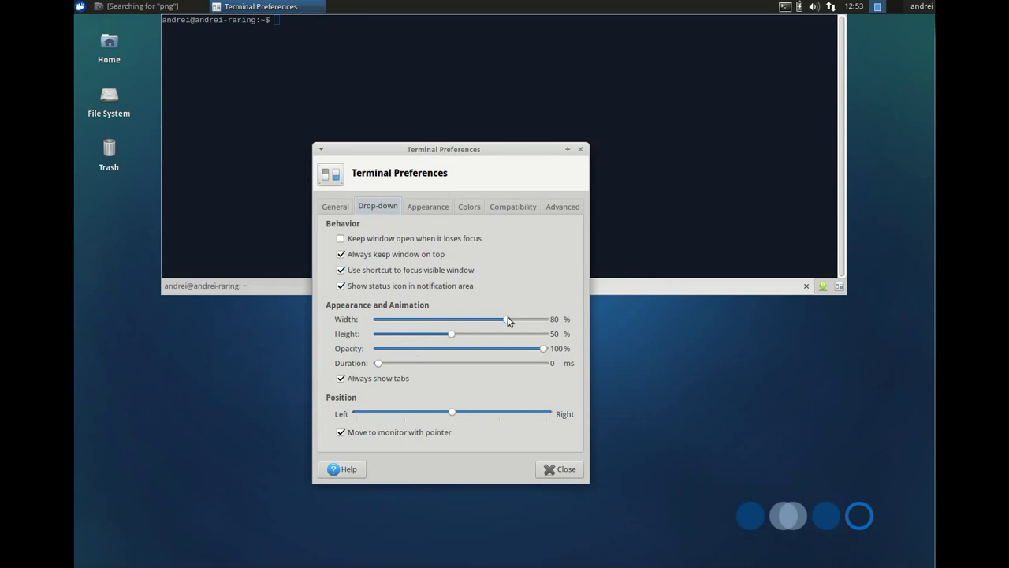
Step: Review the terminal's Appearance, Colors, Compatibility and Advanced preferences, including background types and color presets, and close the dialog
click(432, 208)
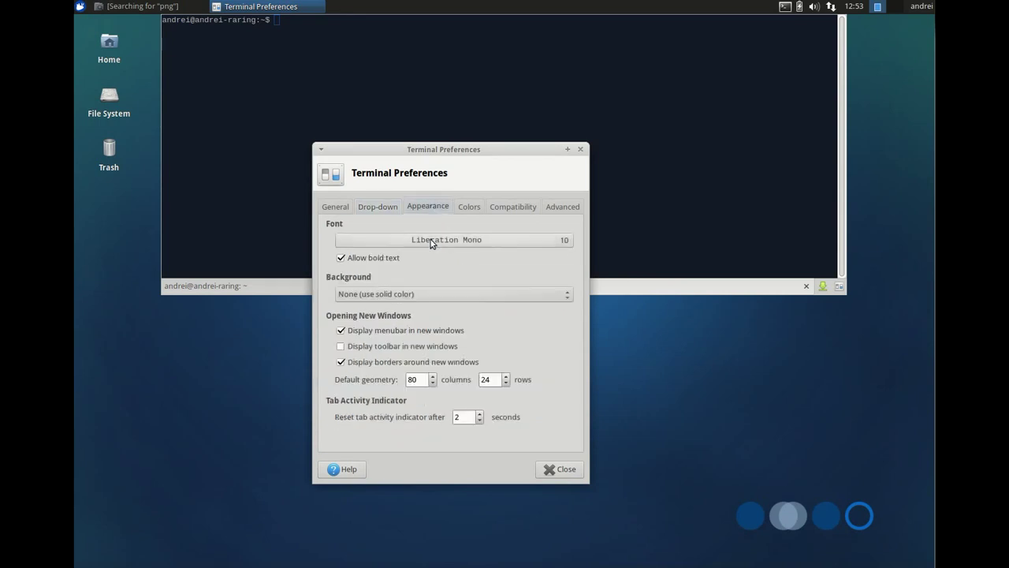
click(430, 300)
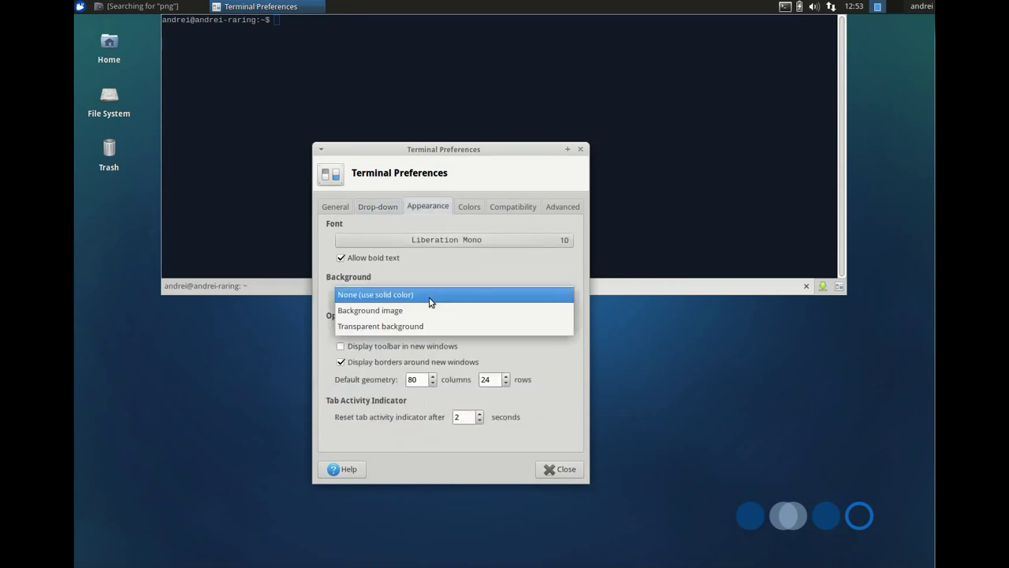
click(358, 289)
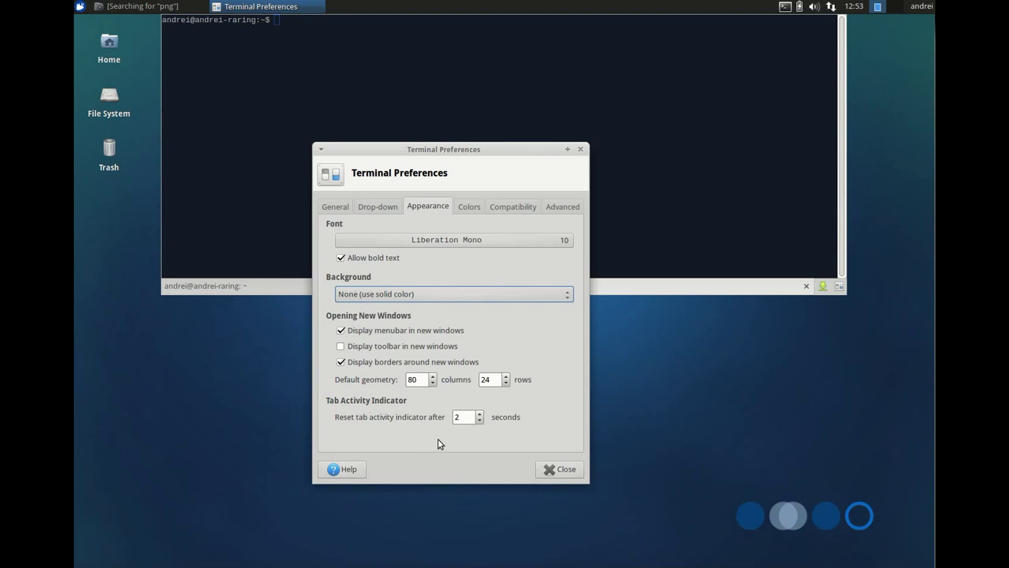
click(471, 206)
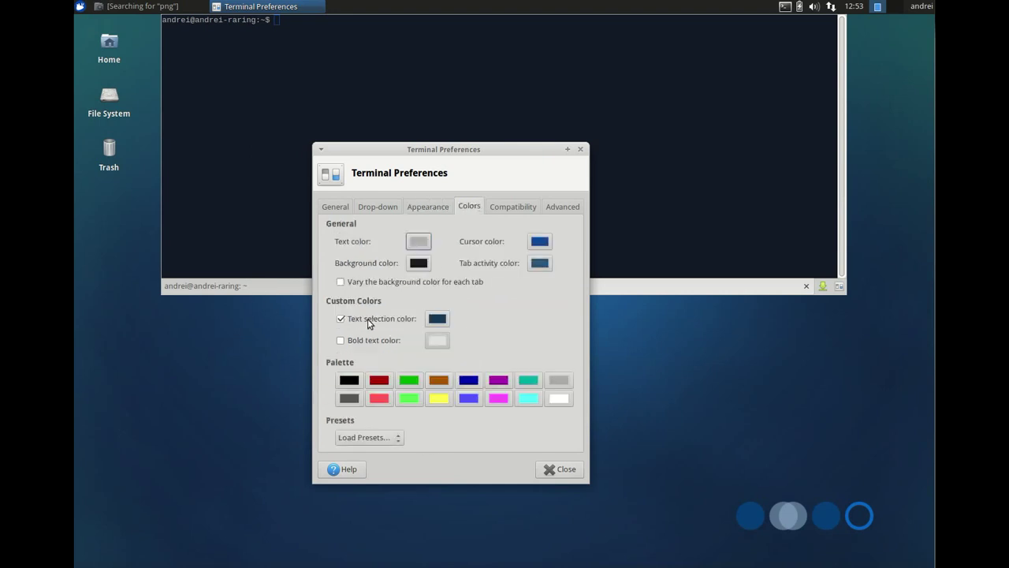
click(388, 438)
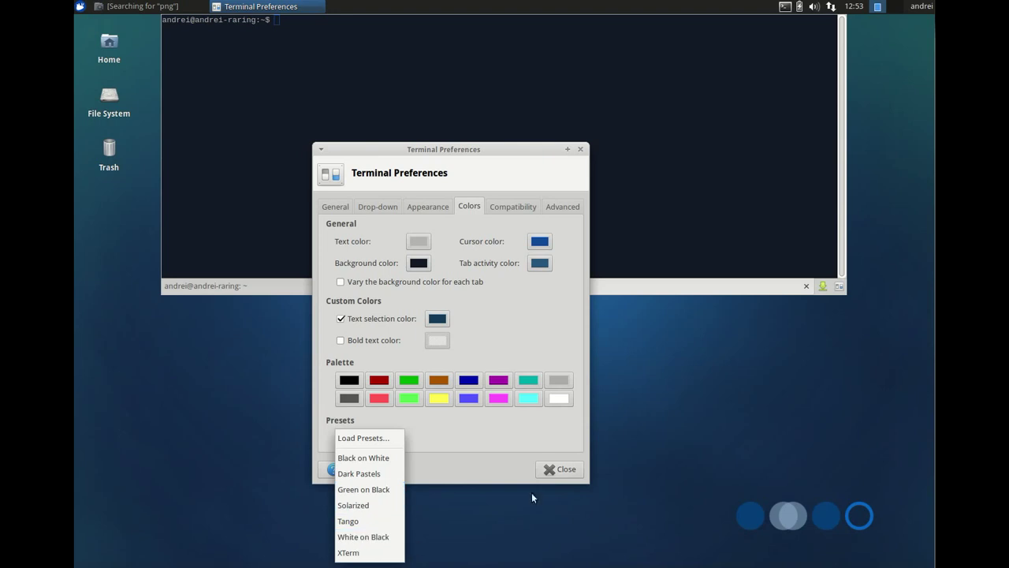
click(513, 446)
click(512, 206)
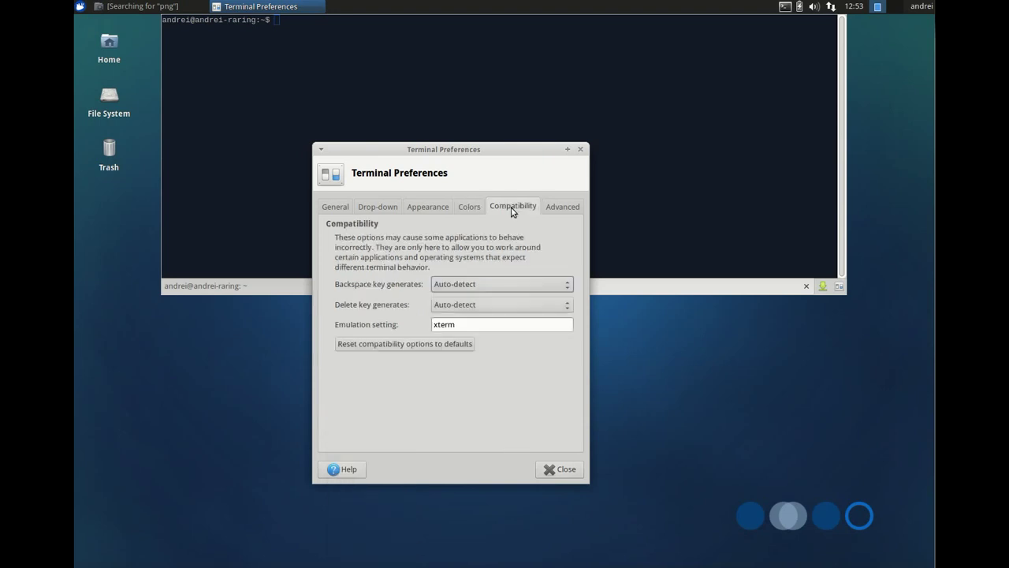
click(562, 208)
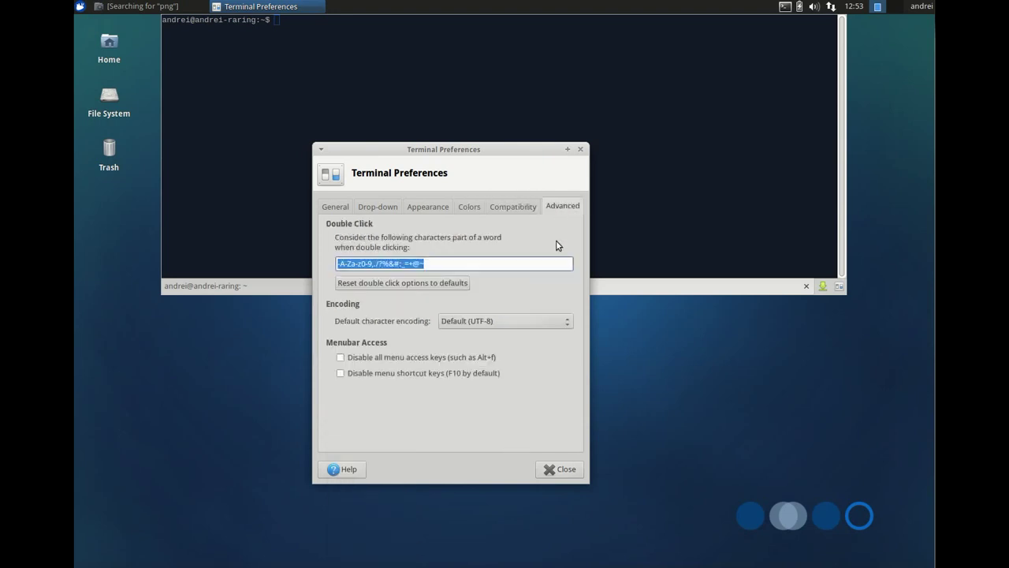
click(562, 469)
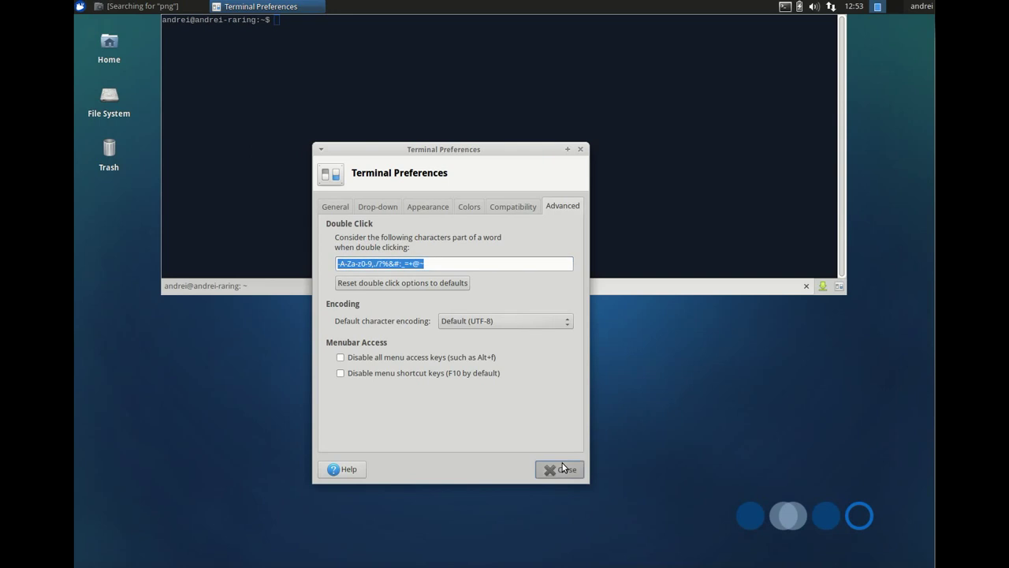
Step: Hide and recall the drop-down terminal, then open two additional terminal tabs in it
click(601, 350)
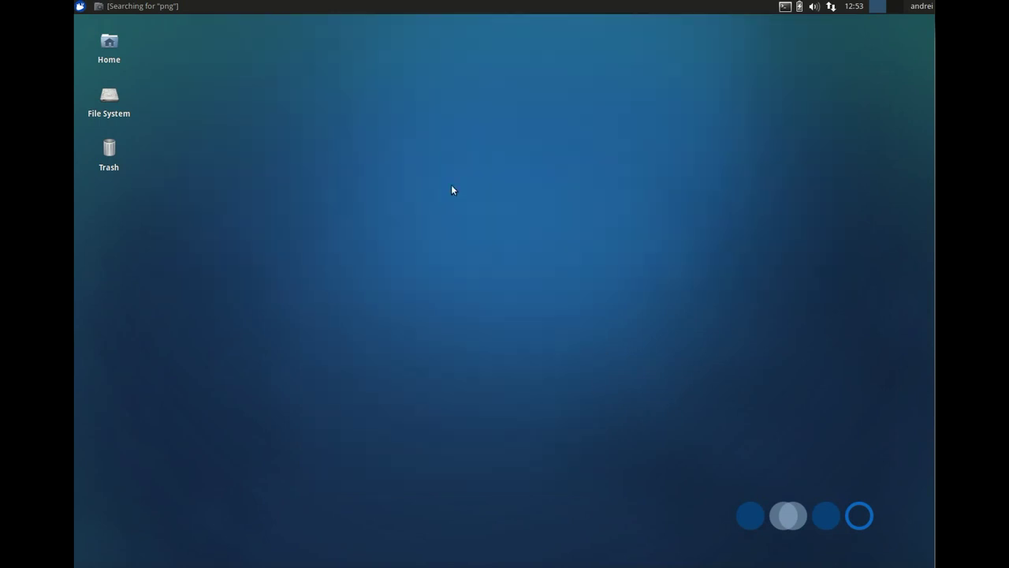
key(F12)
click(499, 381)
key(F12)
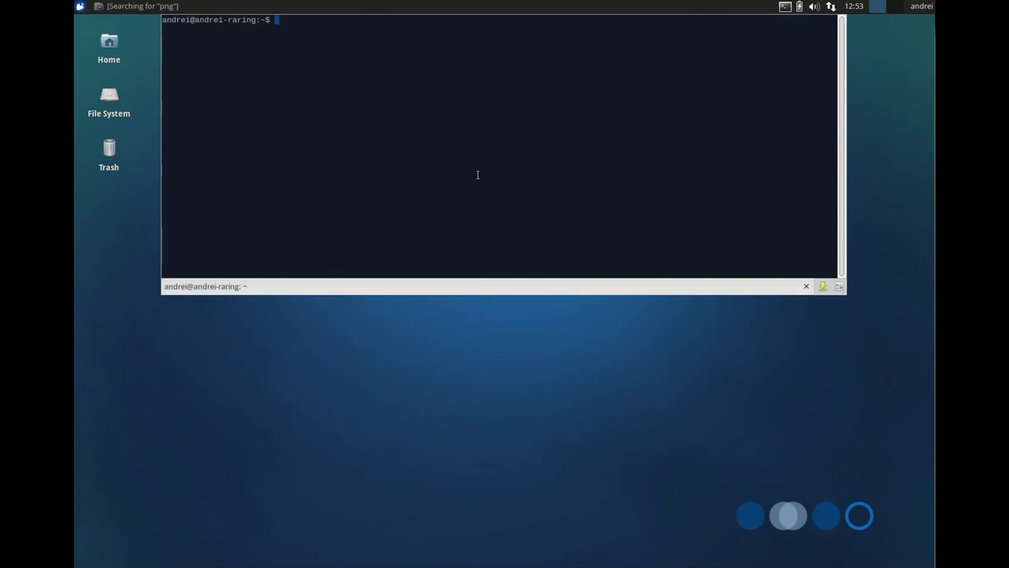
key(ctrl+shift+t)
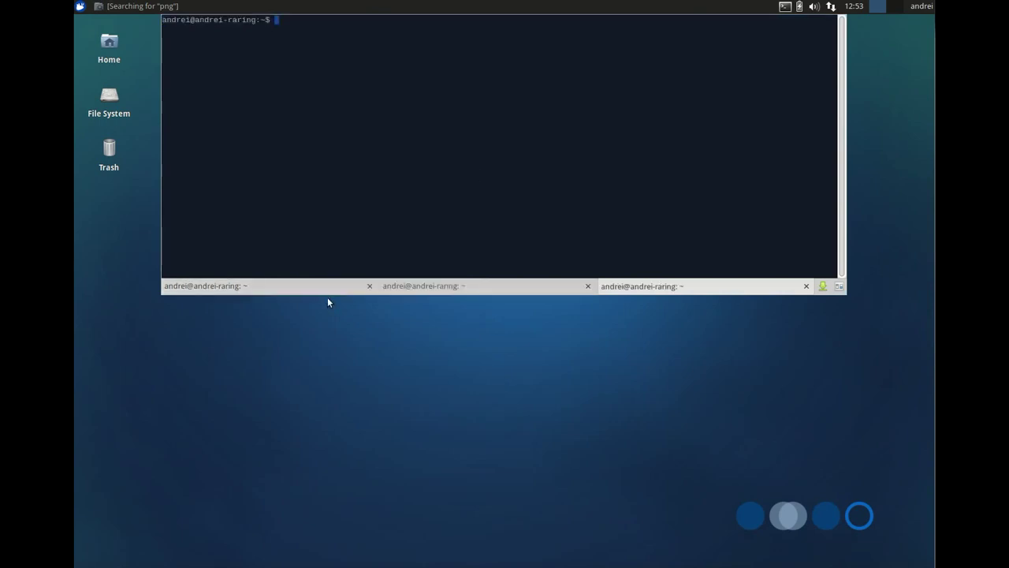
Step: Run sudo apt-get update in the third tab of the drop-down terminal
click(328, 301)
key(F12)
text(sudo apt-get update)
key(Return)
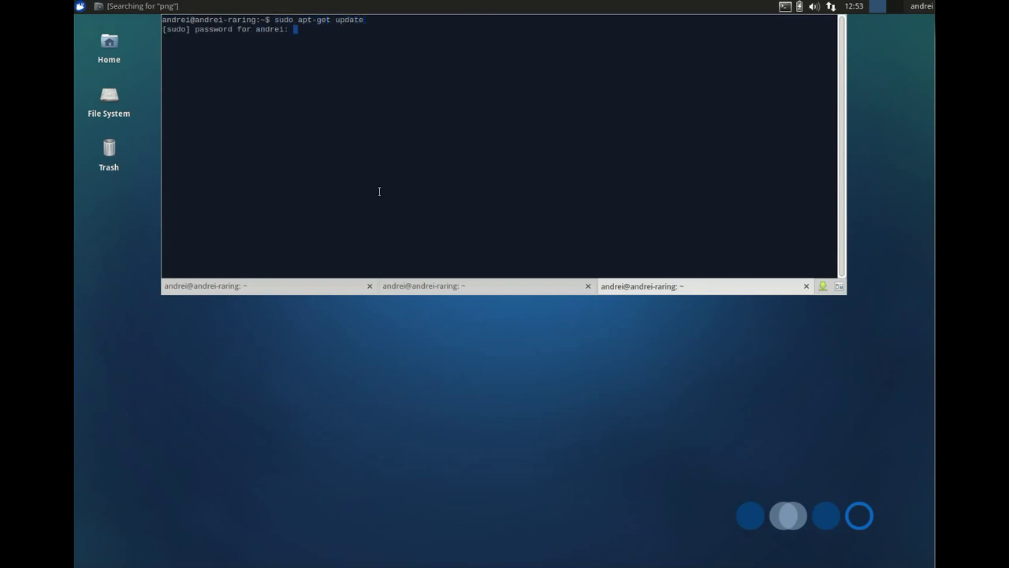
Step: Hide and recall the drop-down terminal during the package update, view its first tab, and hide the terminal again
key(F12)
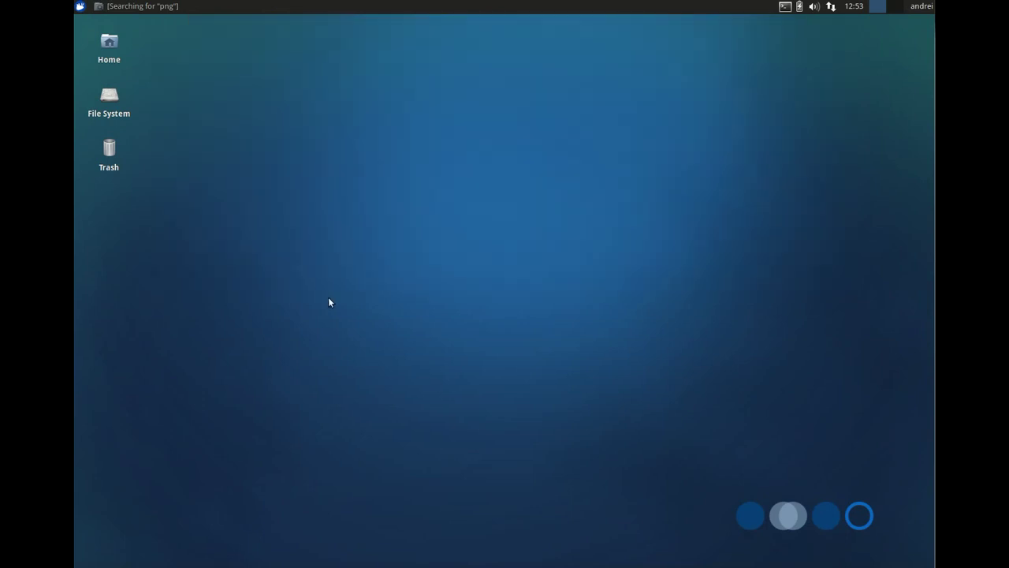
key(F12)
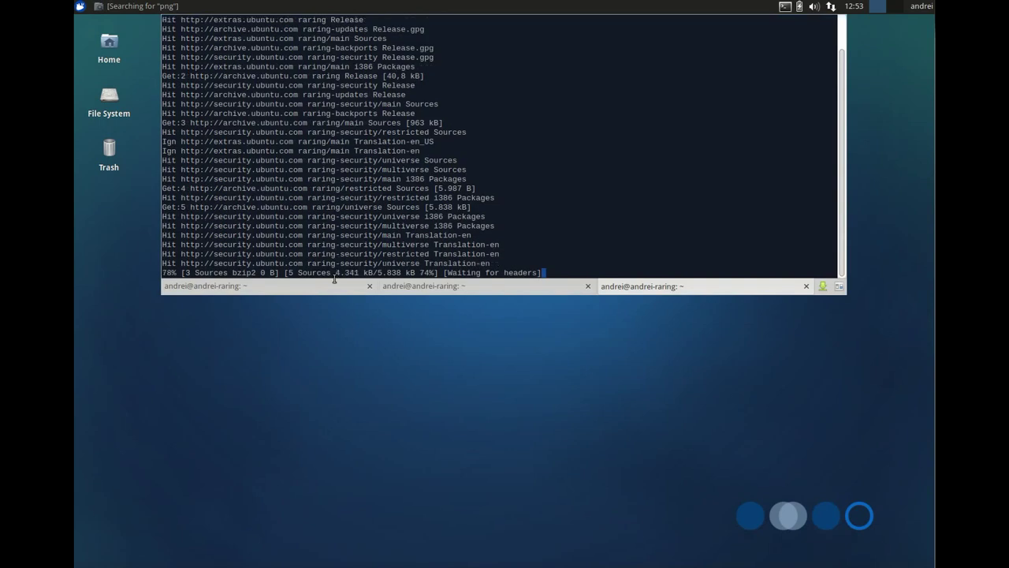
click(326, 286)
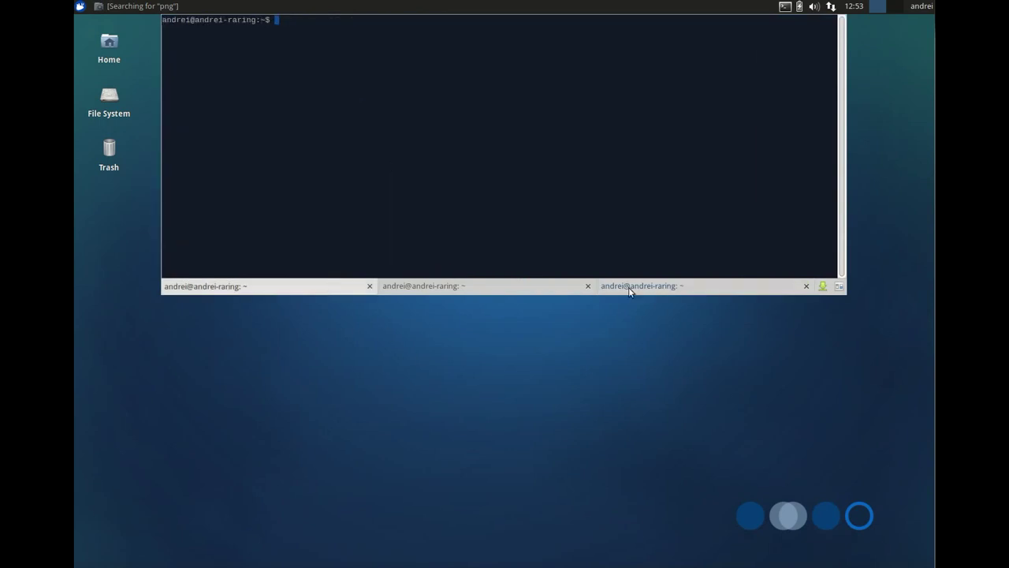
key(F12)
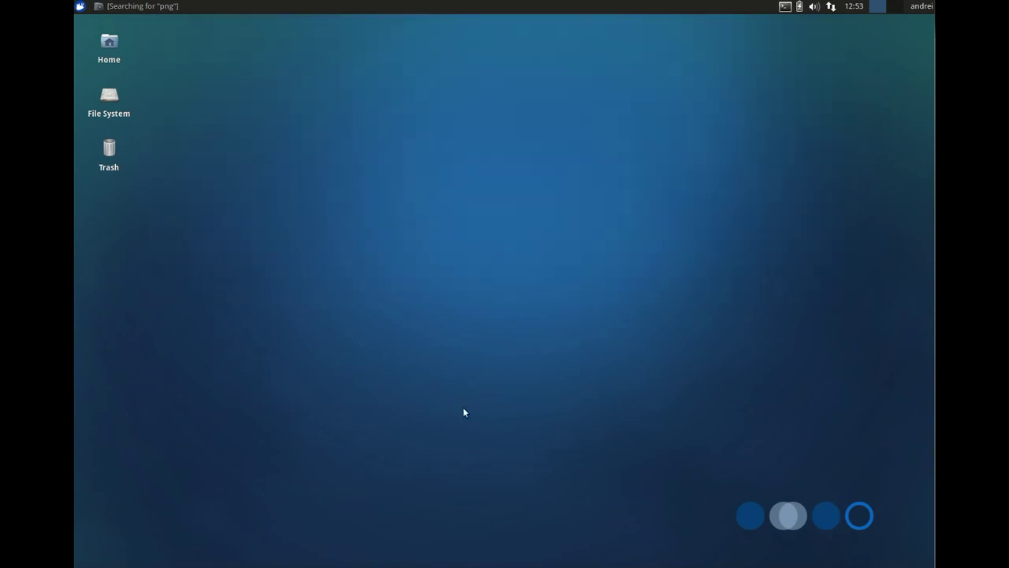
Step: Open the Settings Manager and move its window closer to the desktop icons
click(82, 7)
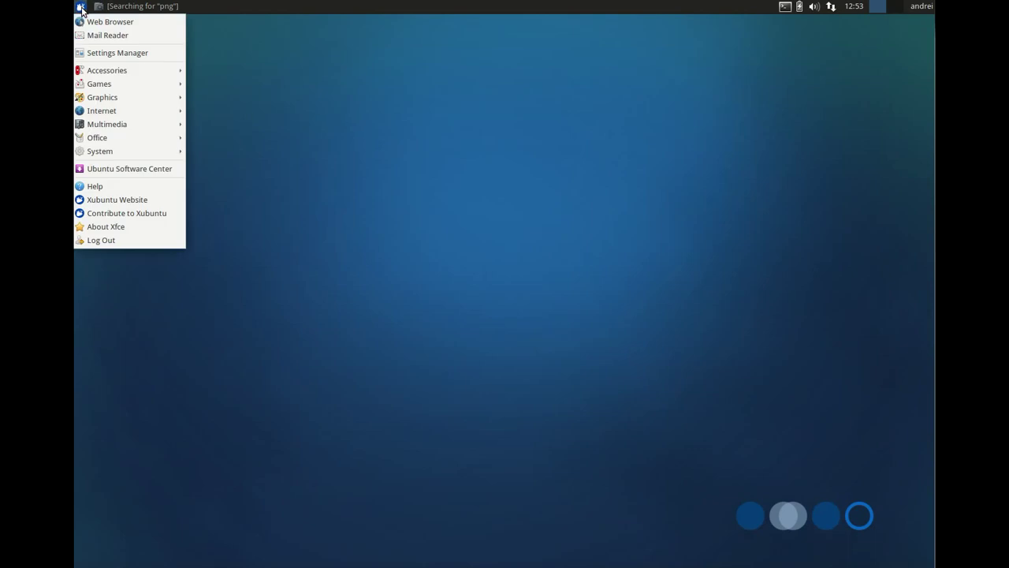
click(99, 50)
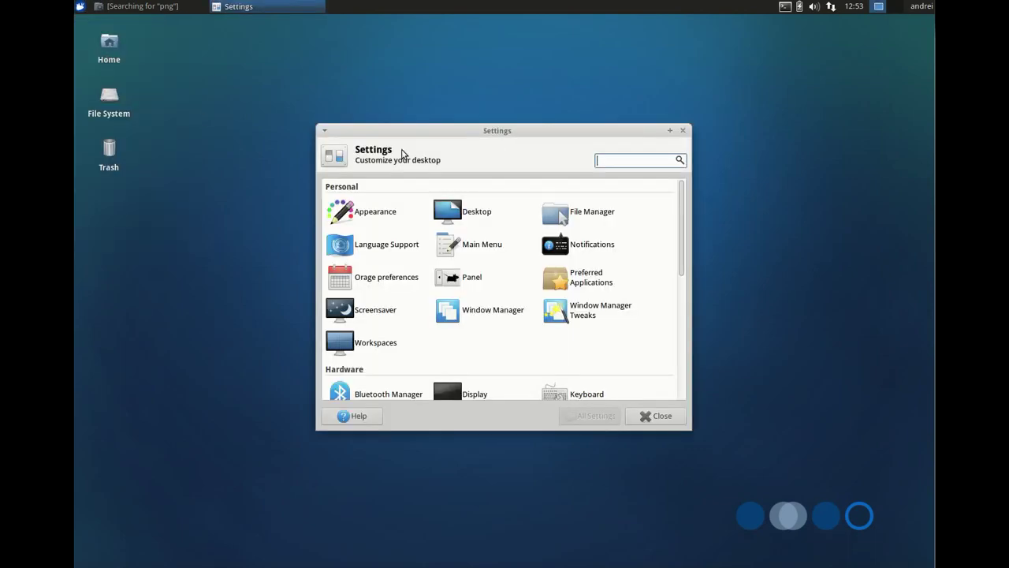
drag(468, 131, 347, 159)
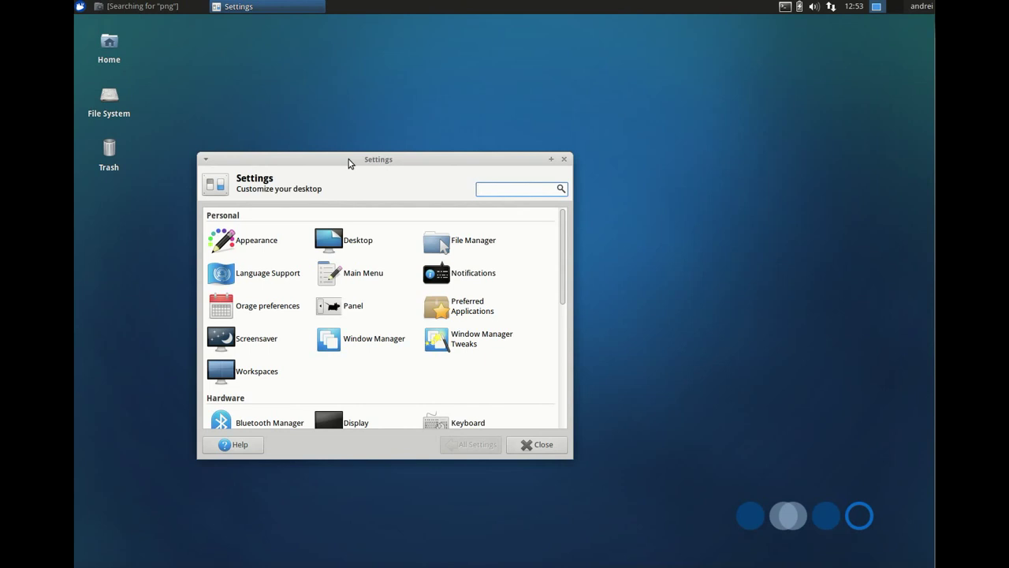
Step: Review the Style, Icons, Fonts and Settings options of the Appearance settings and return to the settings overview
click(254, 240)
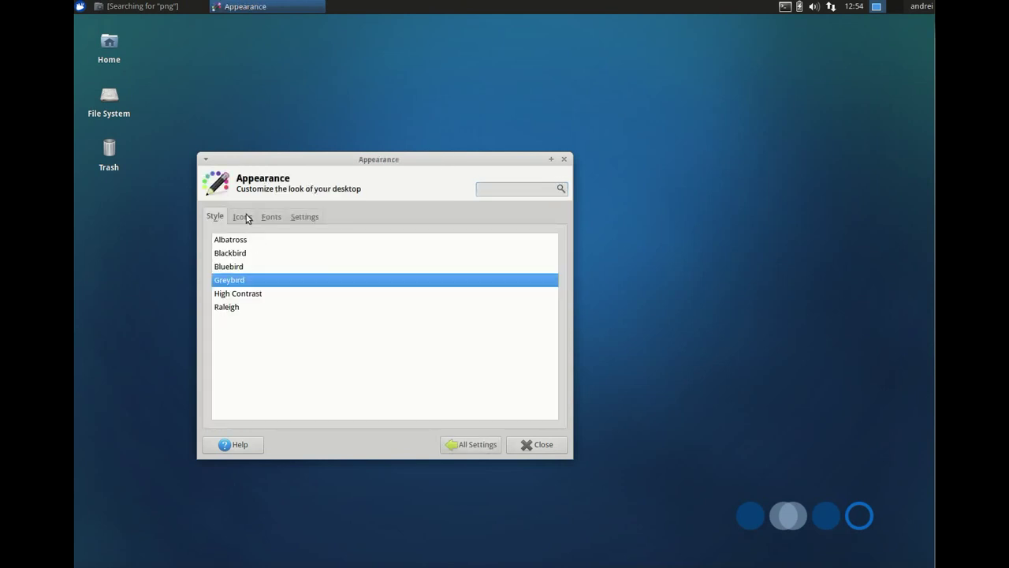
click(243, 217)
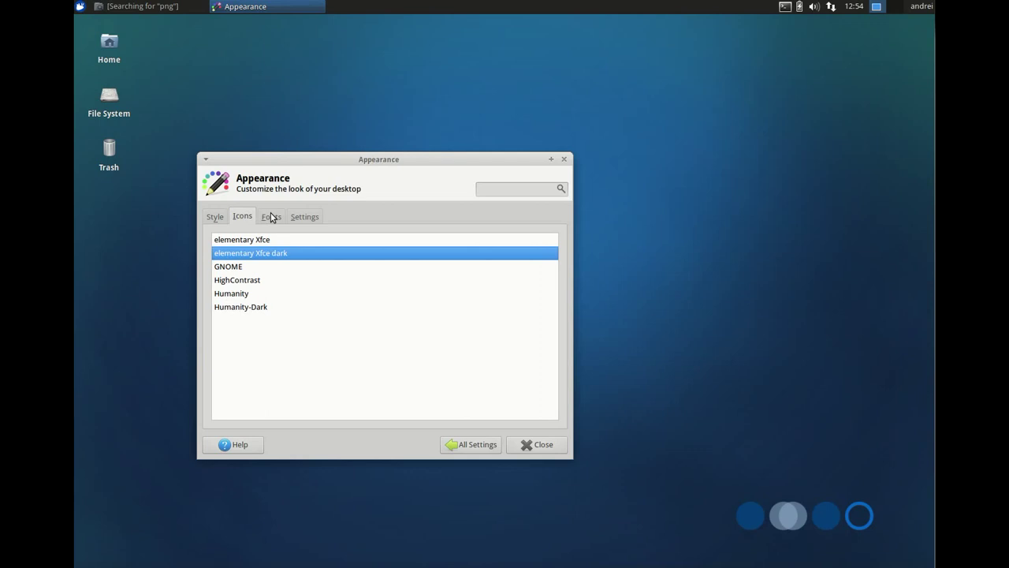
click(272, 216)
click(301, 217)
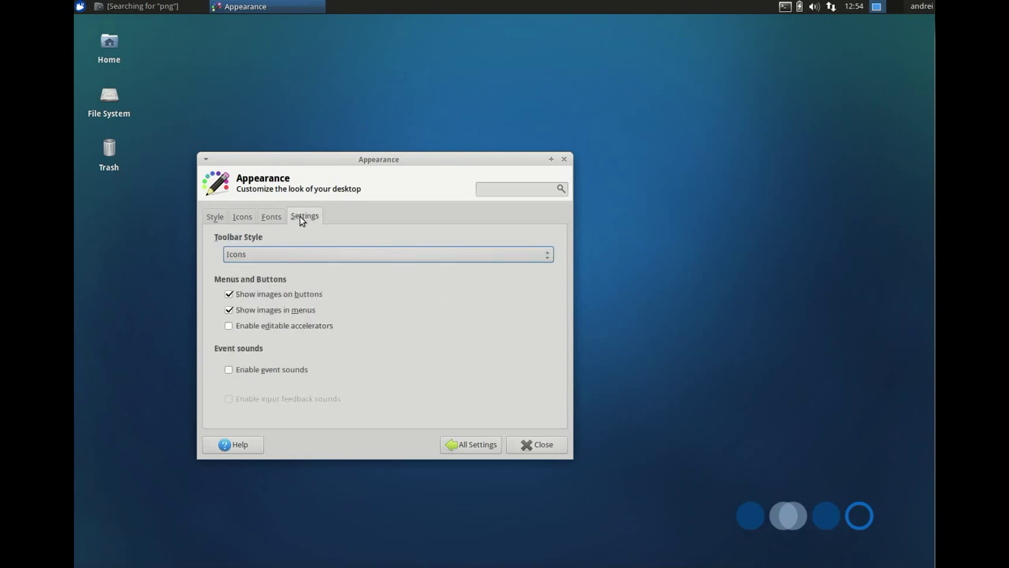
click(474, 445)
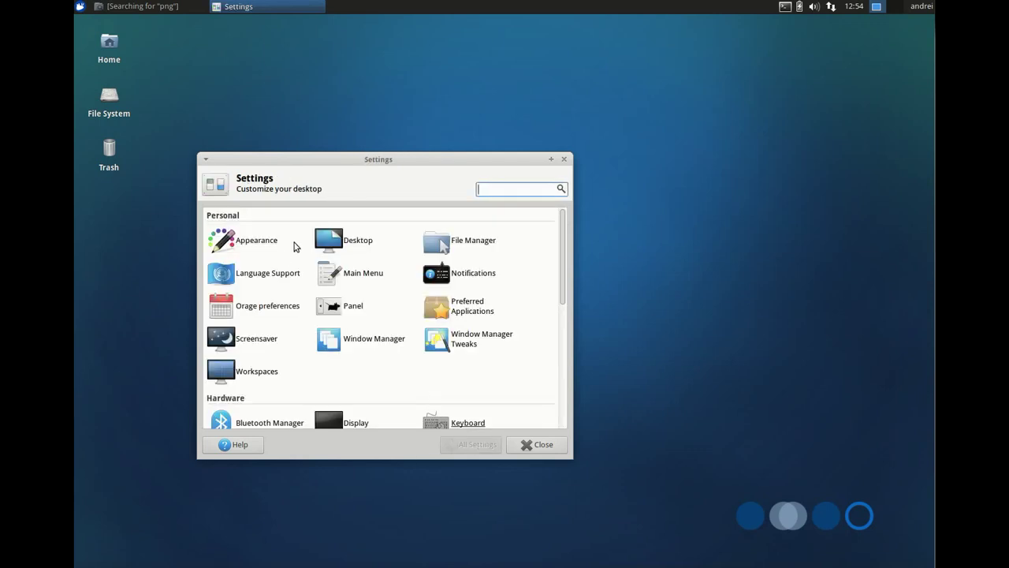
Step: Review the Desktop settings for Background and Menus and the Notifications settings, returning to the settings overview after each
click(359, 241)
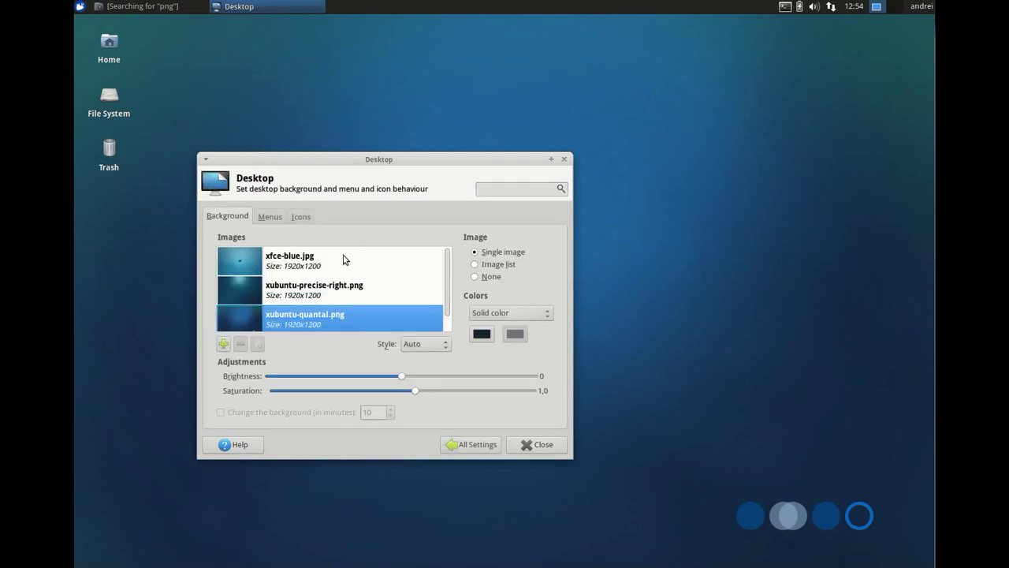
click(274, 218)
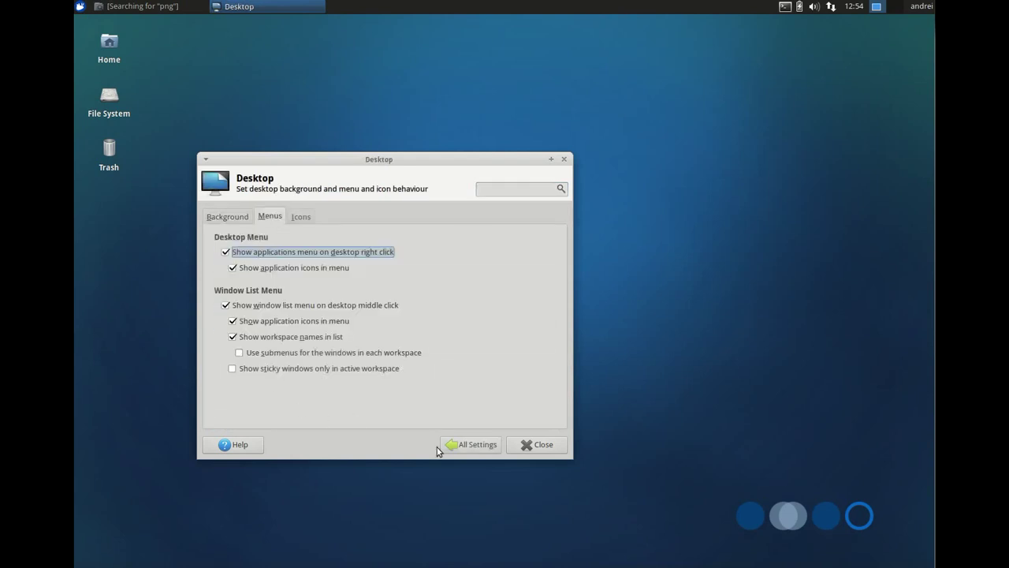
click(465, 444)
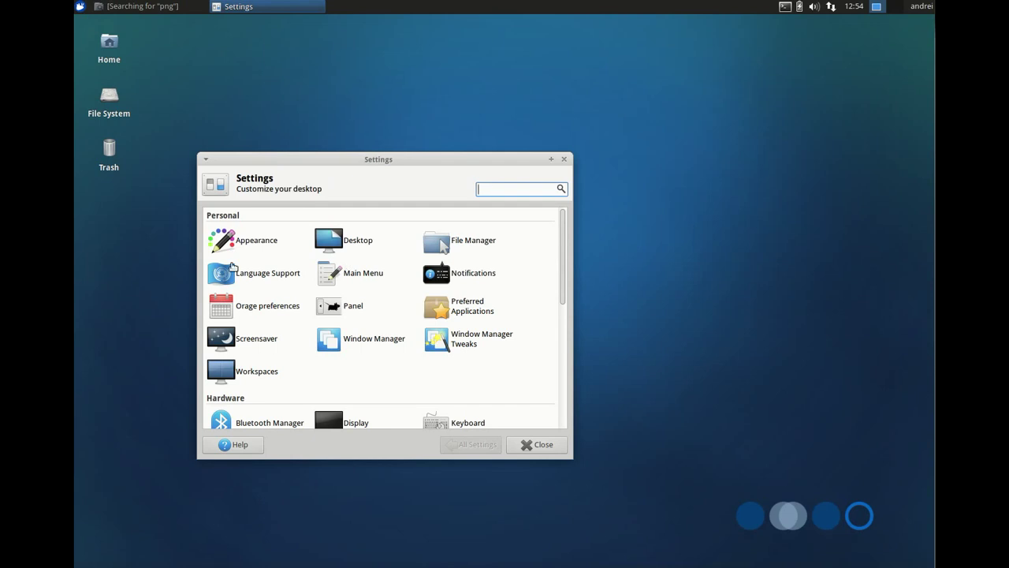
click(464, 276)
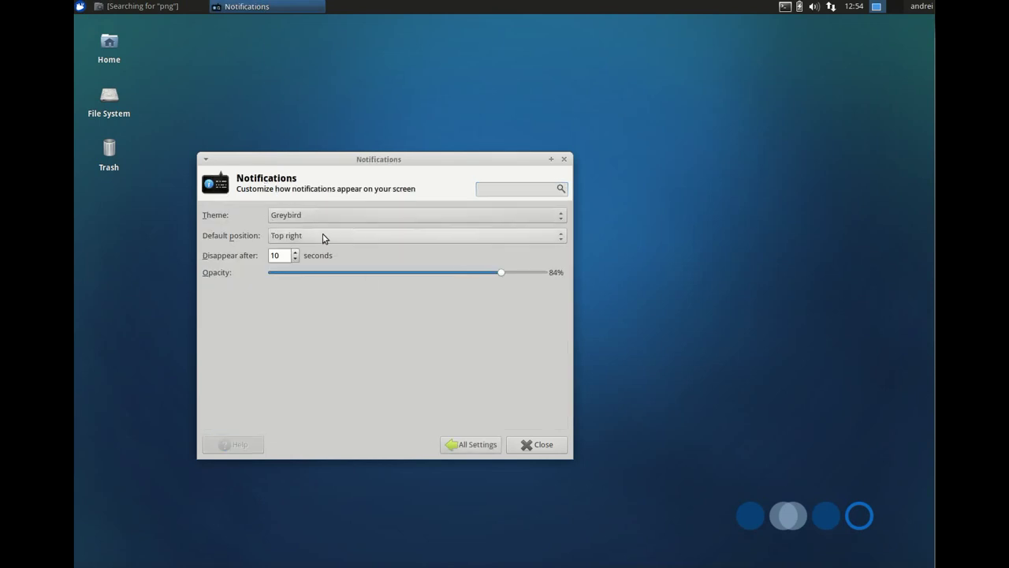
click(464, 446)
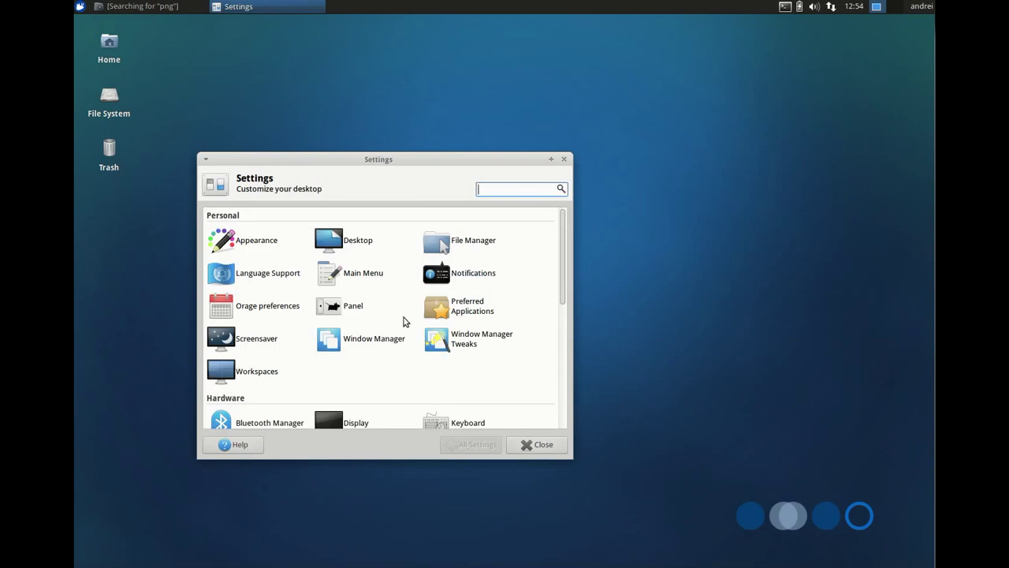
Step: Open the Panel settings, dismiss the battery notification, and compare the Display options of Panel 0 and Panel 1
click(352, 305)
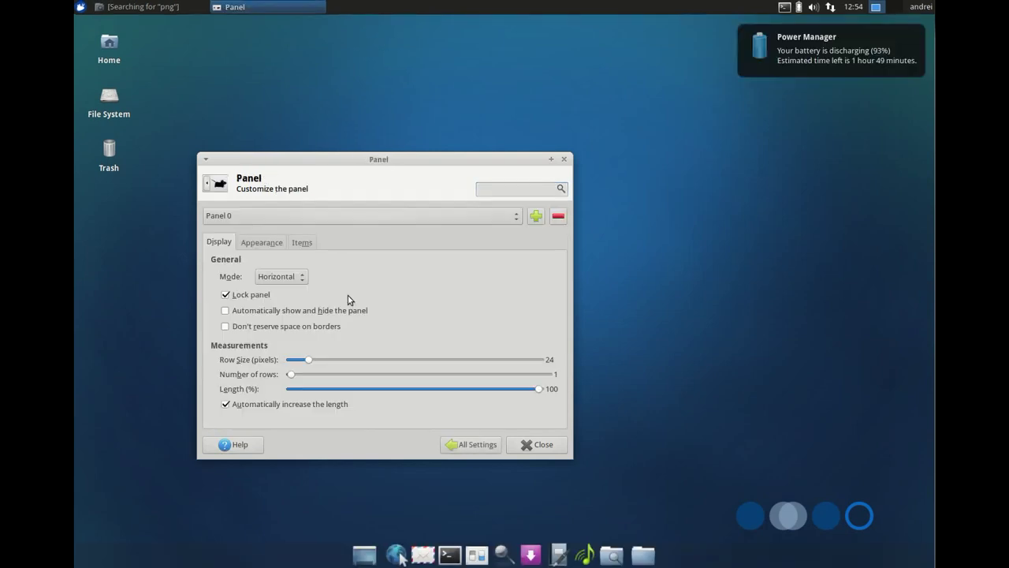
click(918, 33)
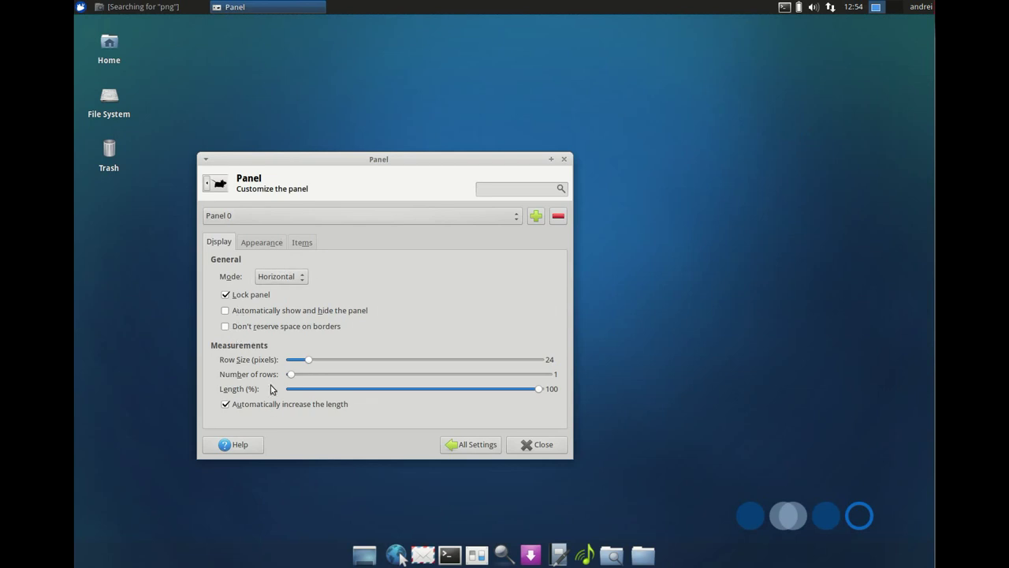
click(268, 216)
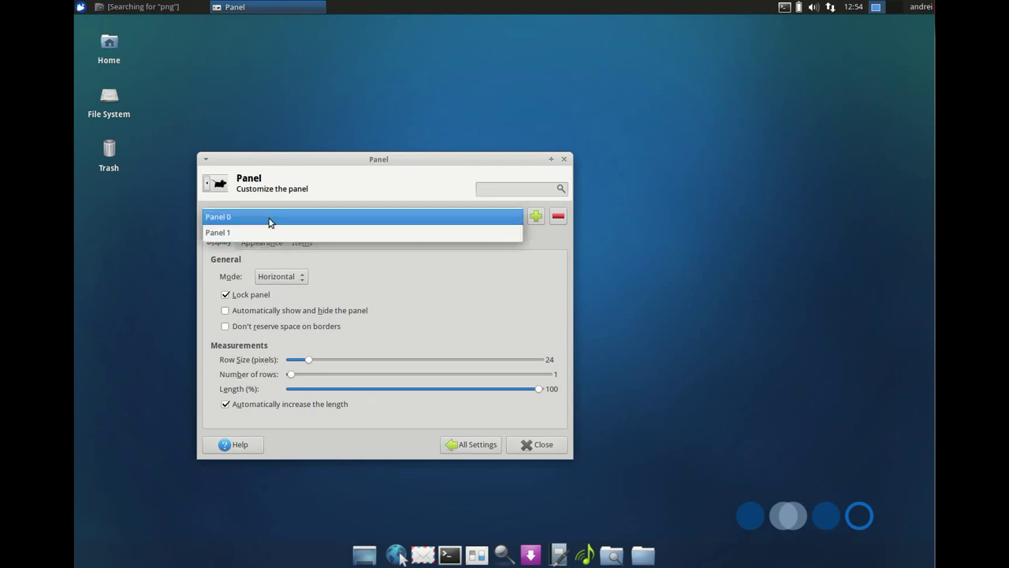
click(266, 229)
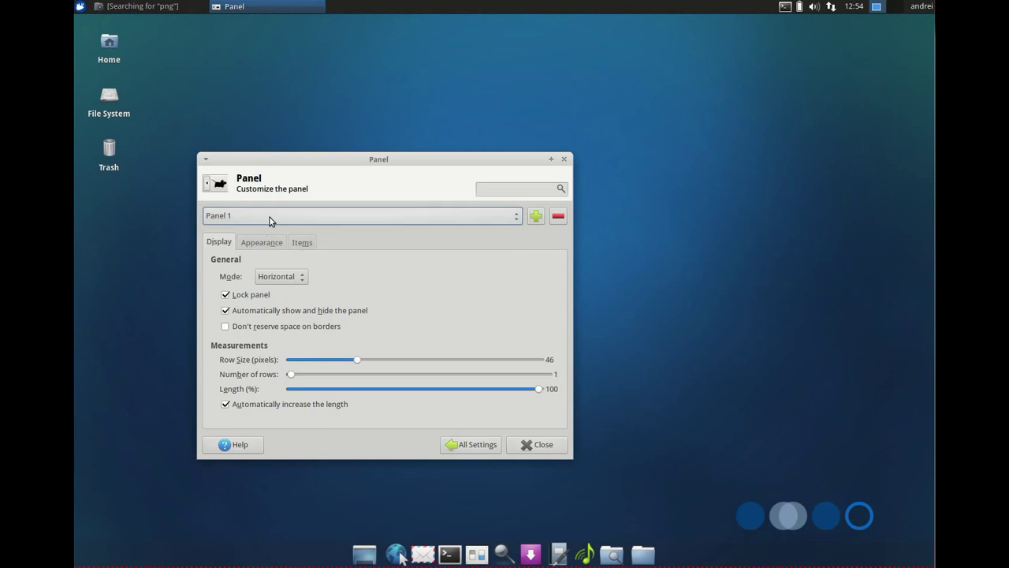
click(268, 218)
click(276, 201)
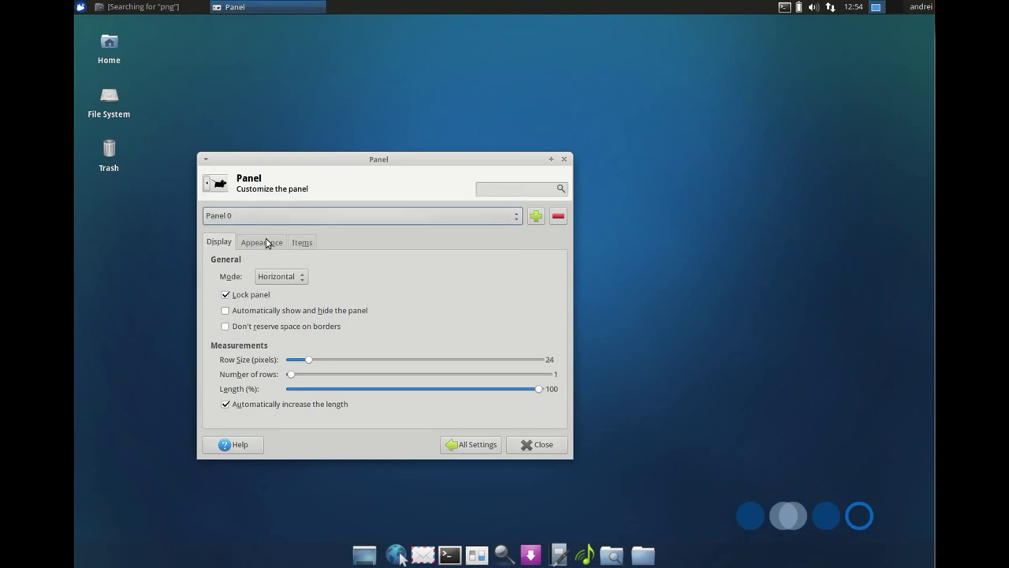
Step: View Panel 0's Appearance and Items, browse the plugins offered in Add New Items, and return to the settings overview without adding any
click(264, 241)
click(303, 243)
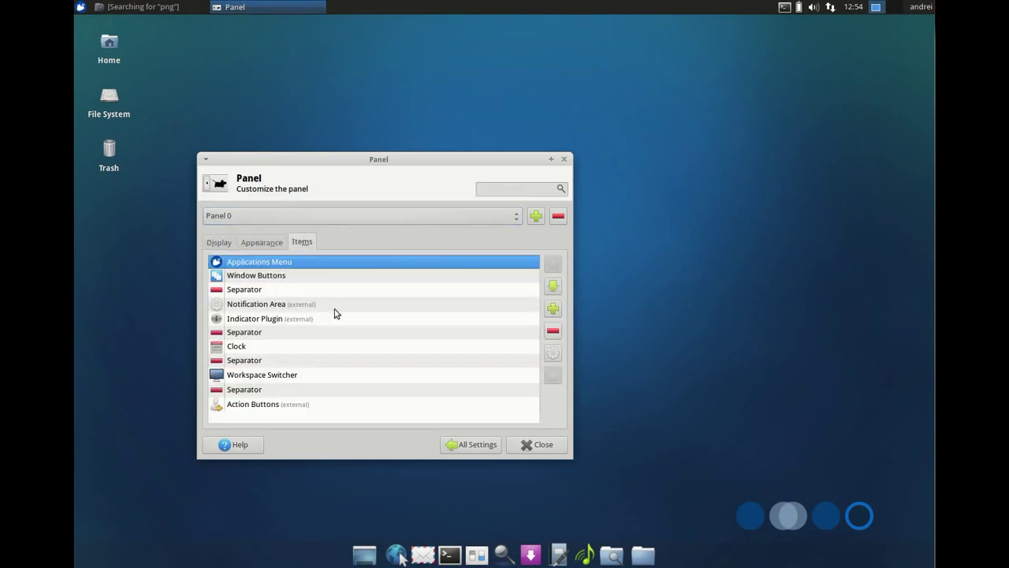
click(552, 308)
scroll(536, 287, down, 1)
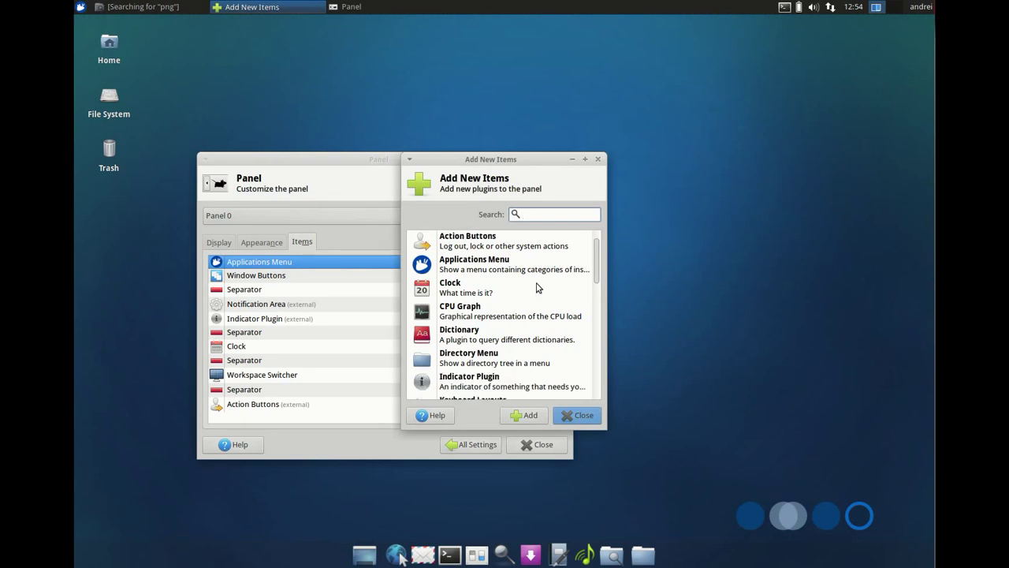
scroll(536, 287, down, 3)
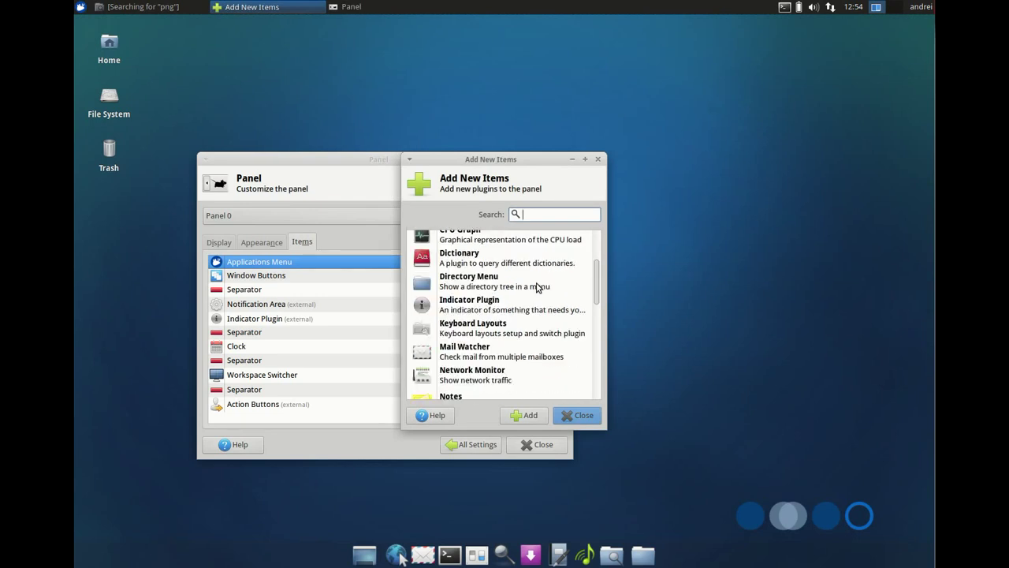
scroll(536, 288, down, 10)
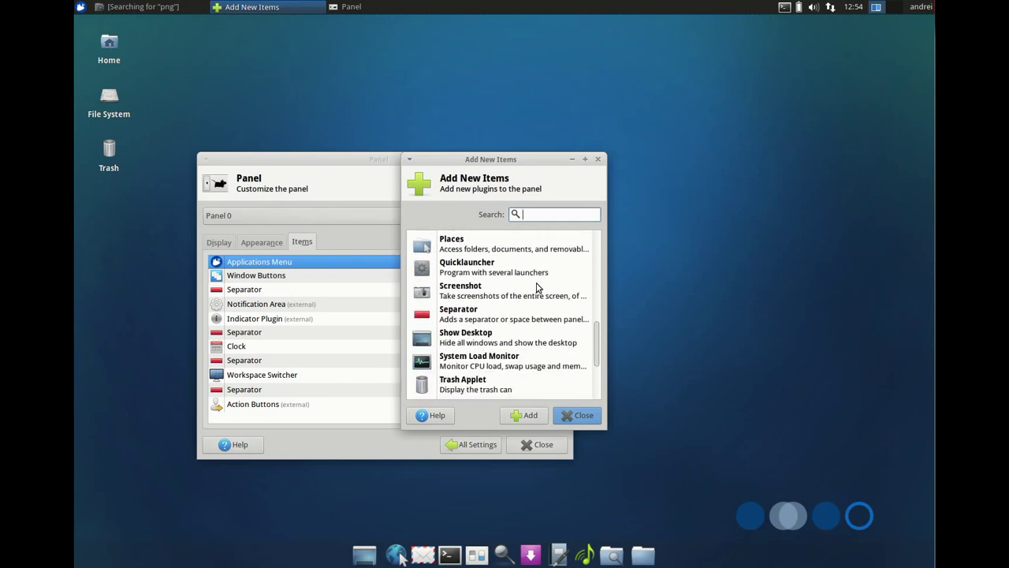
scroll(536, 287, down, 5)
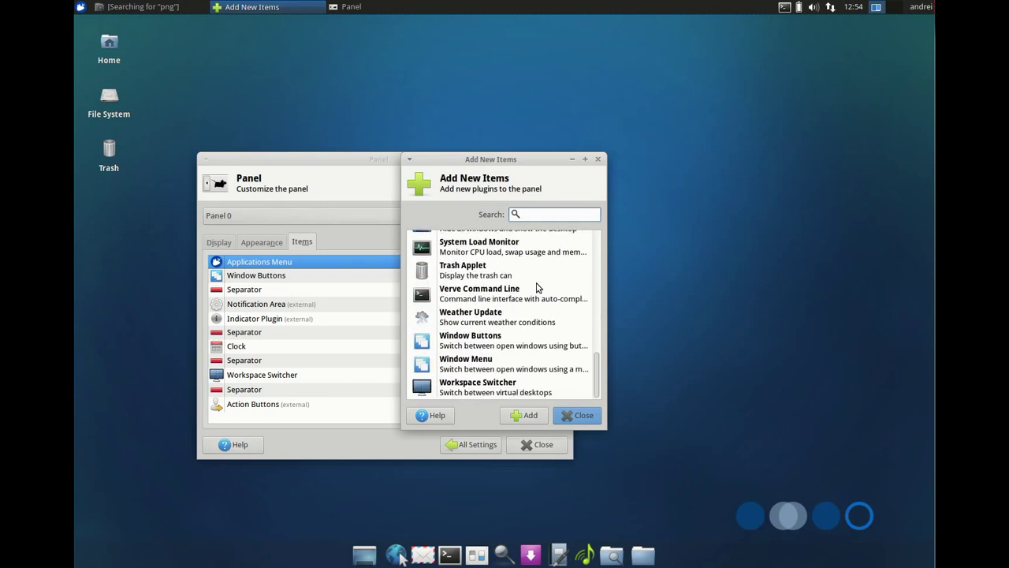
scroll(536, 288, up, 5)
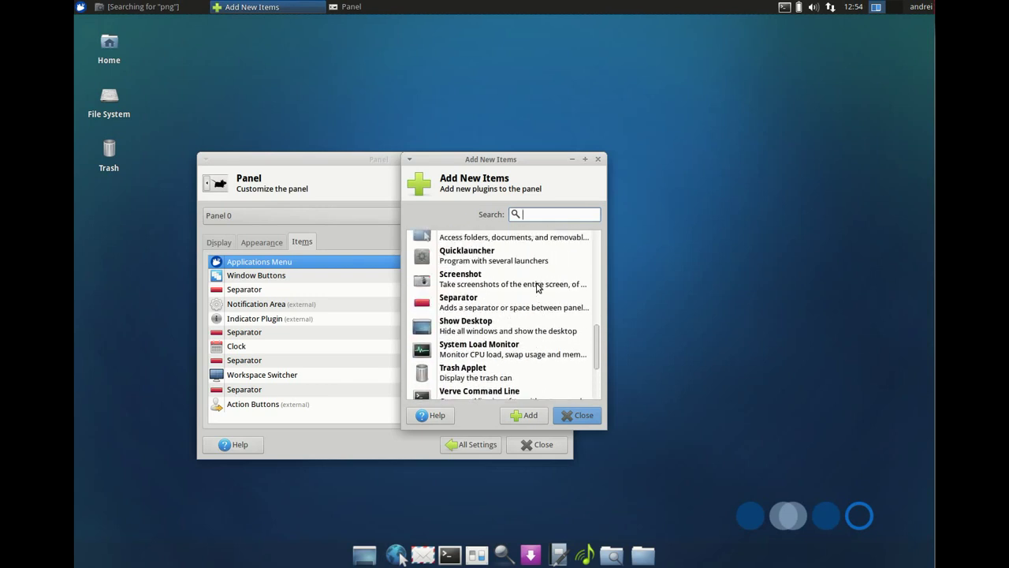
scroll(536, 288, up, 10)
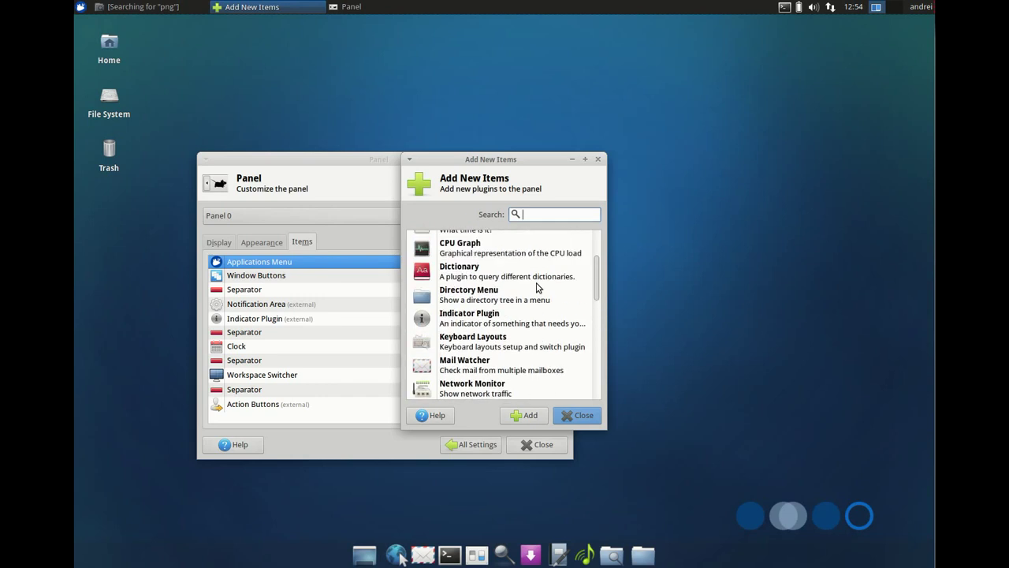
scroll(536, 288, up, 5)
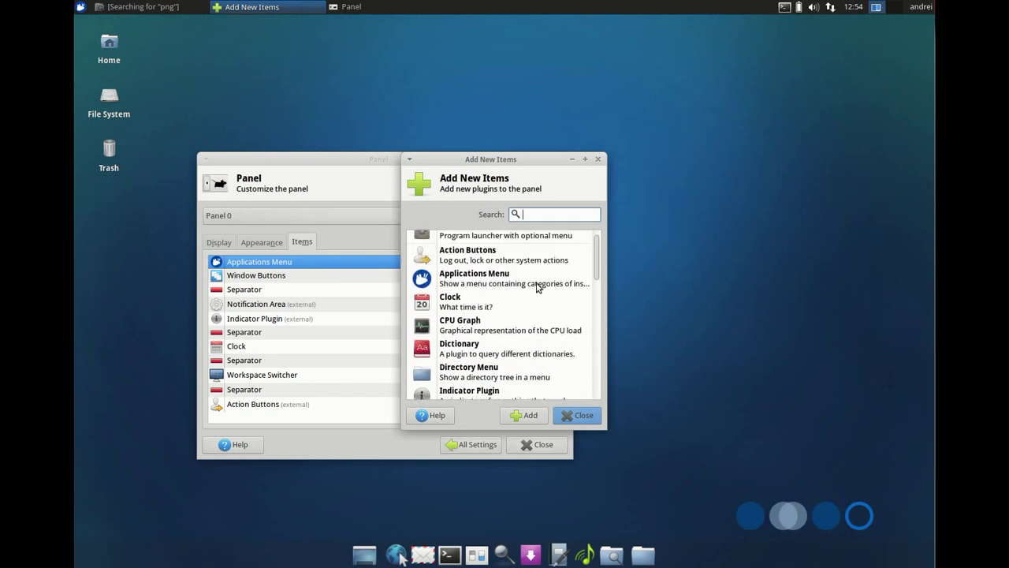
click(577, 415)
click(471, 444)
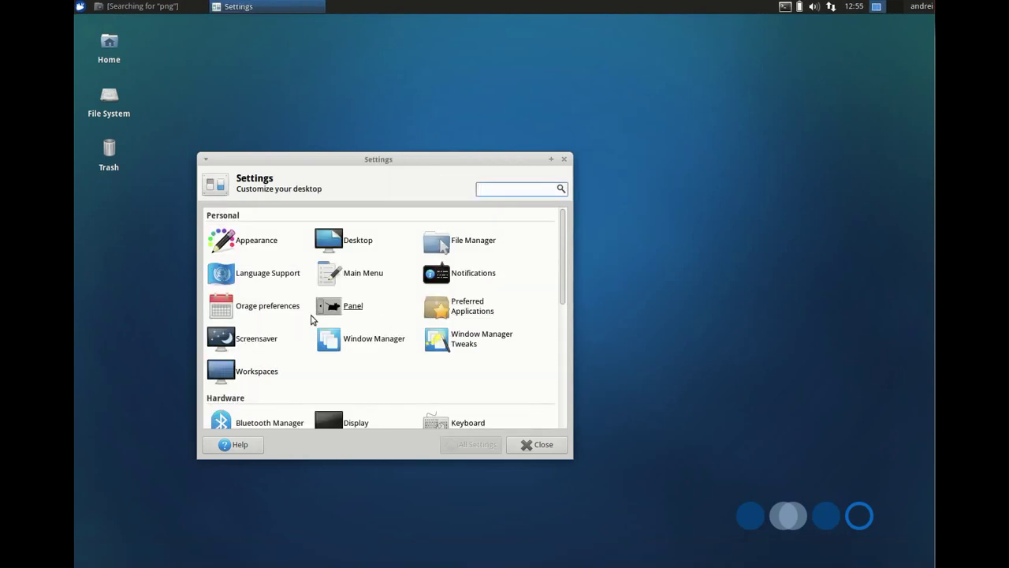
Step: Review the Style, Keyboard, Focus and Advanced options of the Window Manager settings and return to the settings overview
click(374, 340)
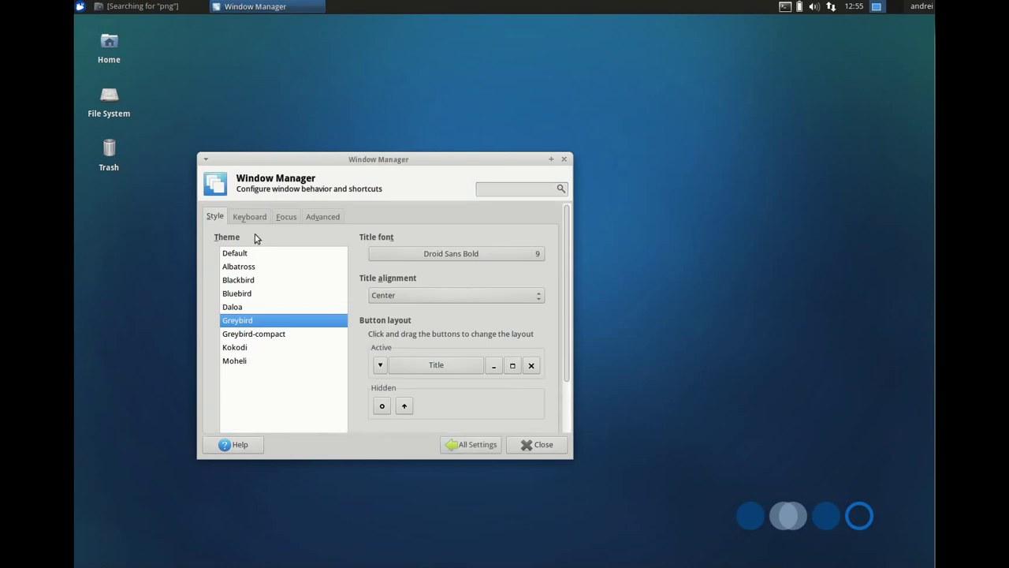
click(250, 216)
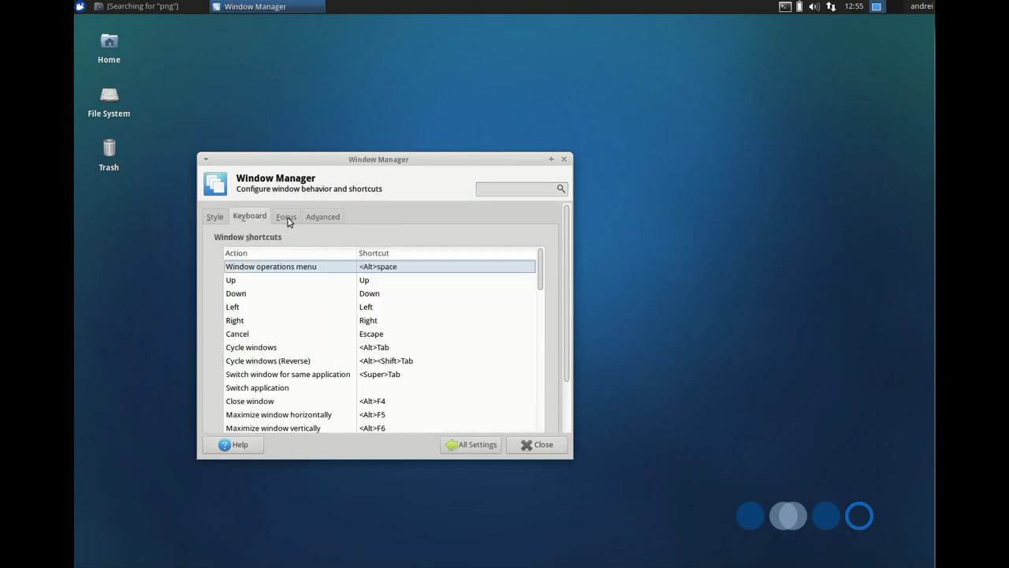
click(286, 217)
click(328, 218)
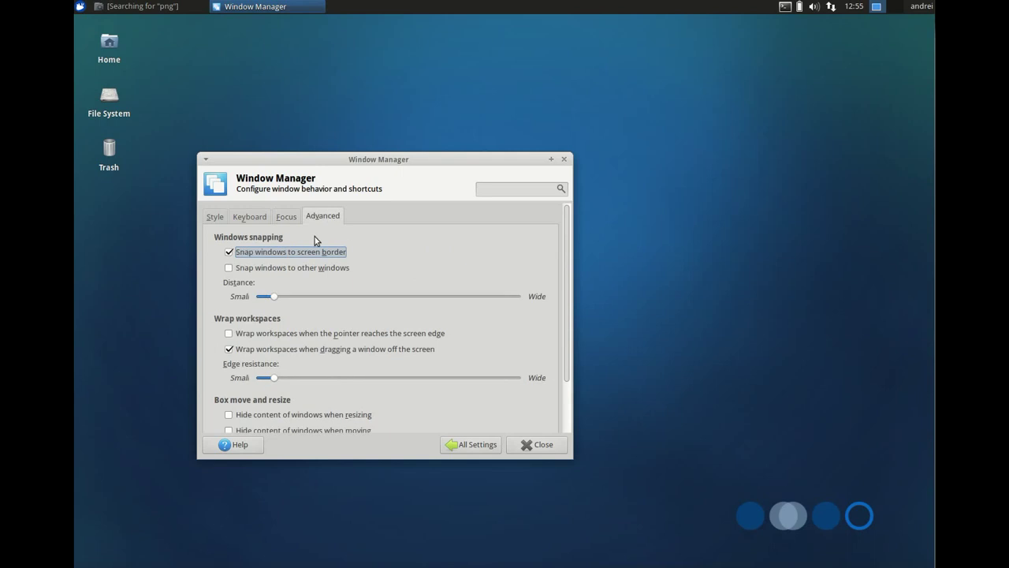
click(470, 444)
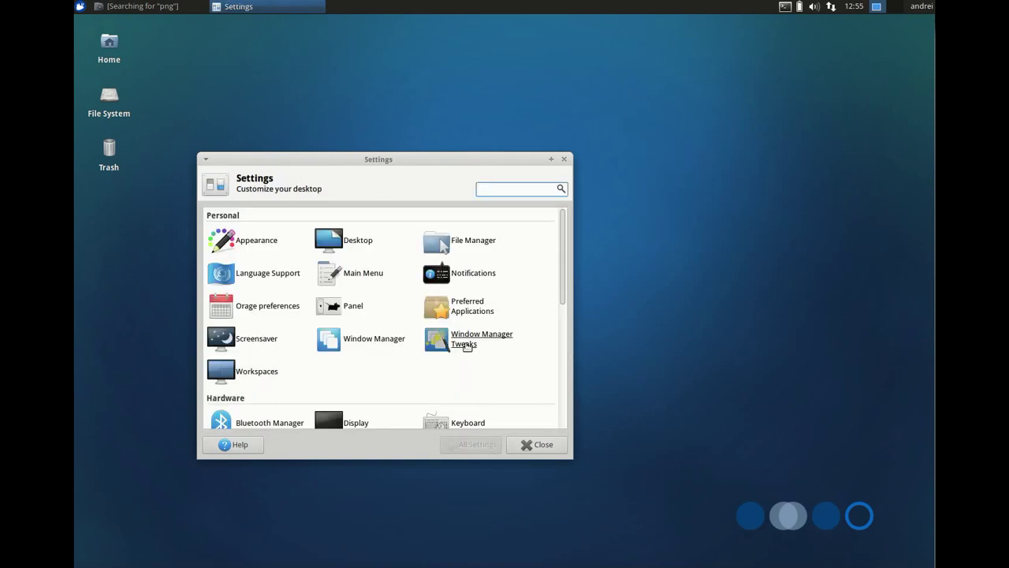
Step: Review the Cycling, Workspaces, Placement and Compositor options of Window Manager Tweaks and return to the settings overview
click(467, 344)
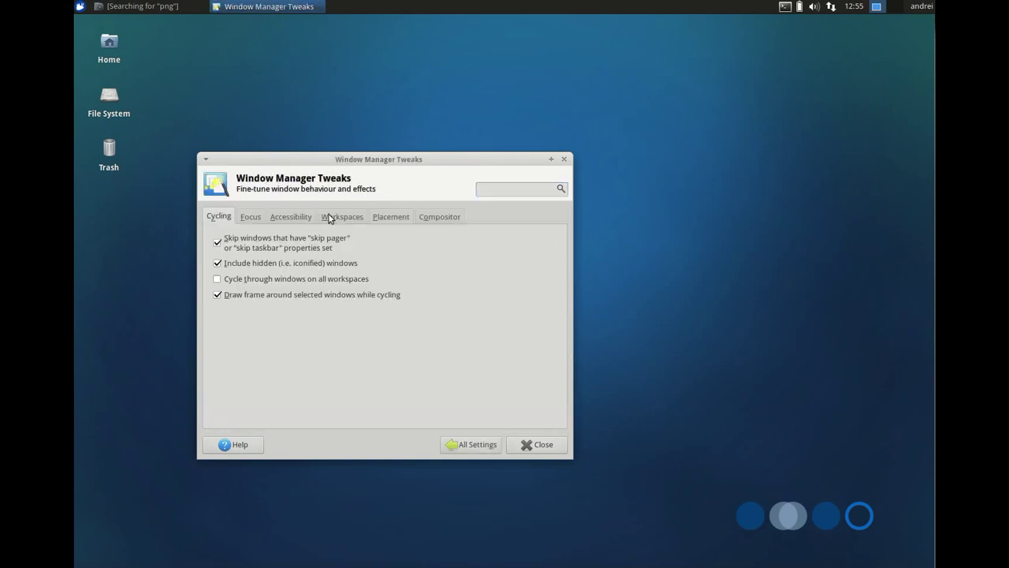
click(339, 217)
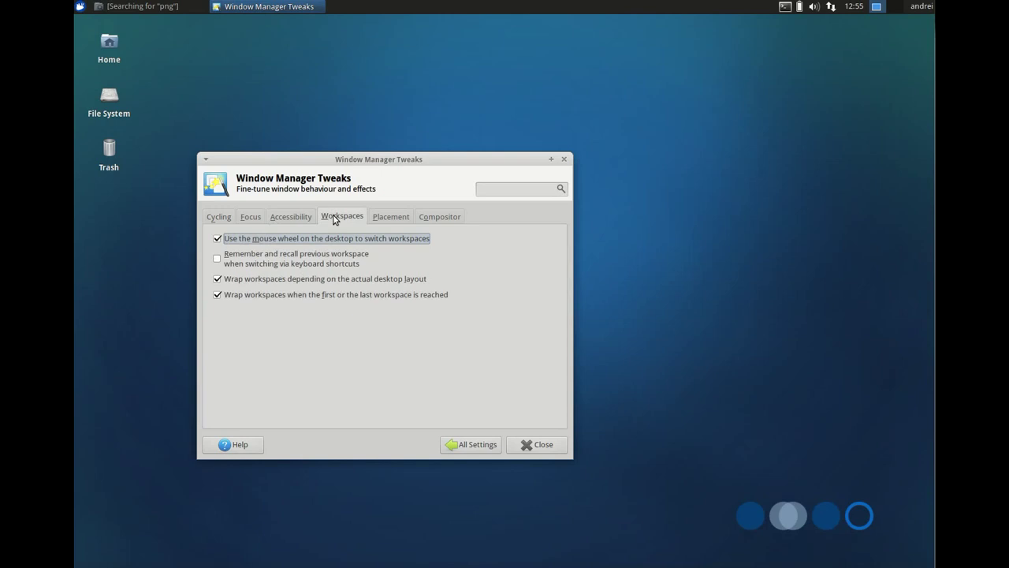
click(397, 216)
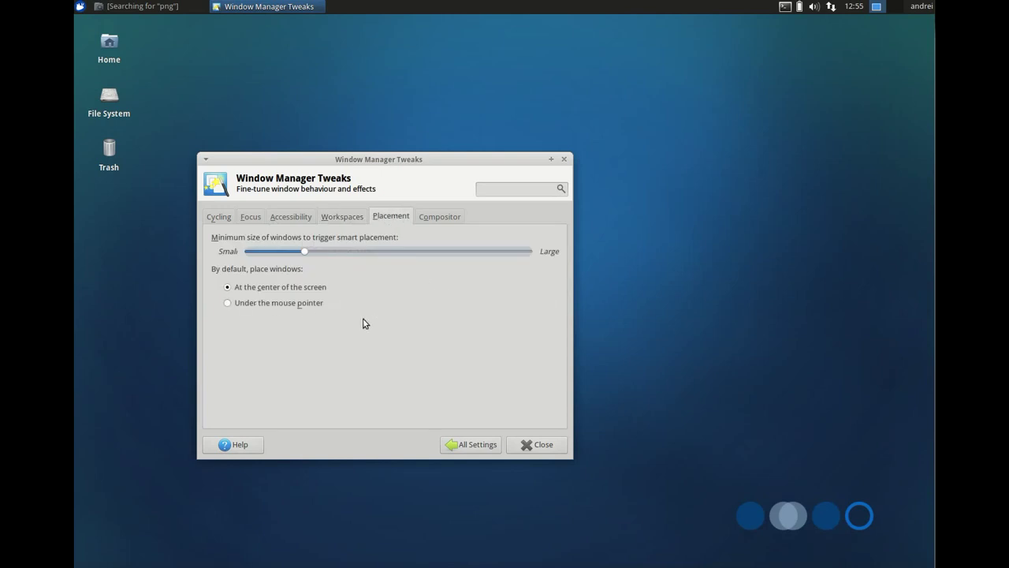
click(431, 220)
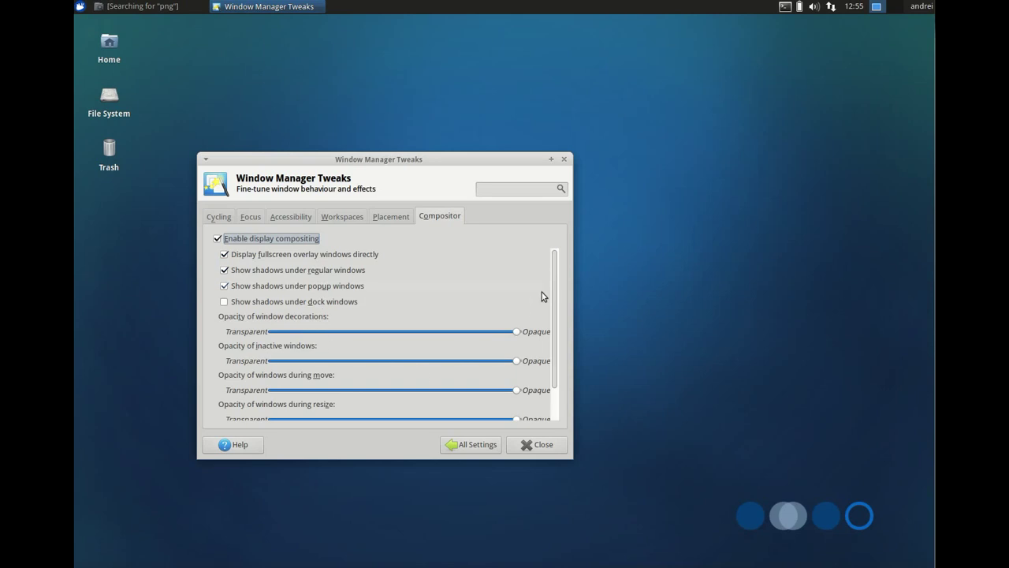
click(461, 445)
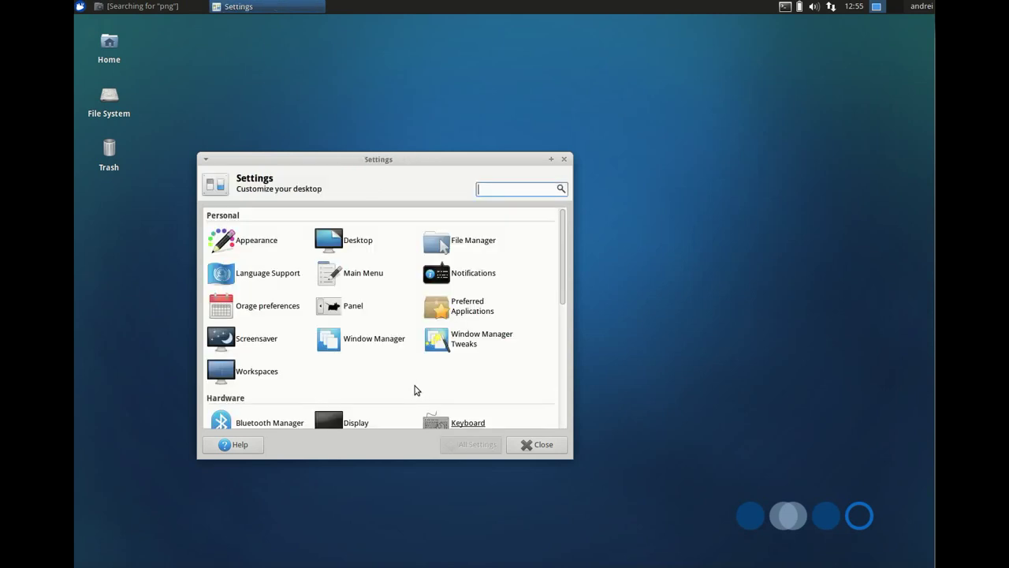
Step: Review the General, On AC, On Battery and Extended options of the Power Manager and return to the settings overview
scroll(415, 386, down, 3)
scroll(369, 332, down, 2)
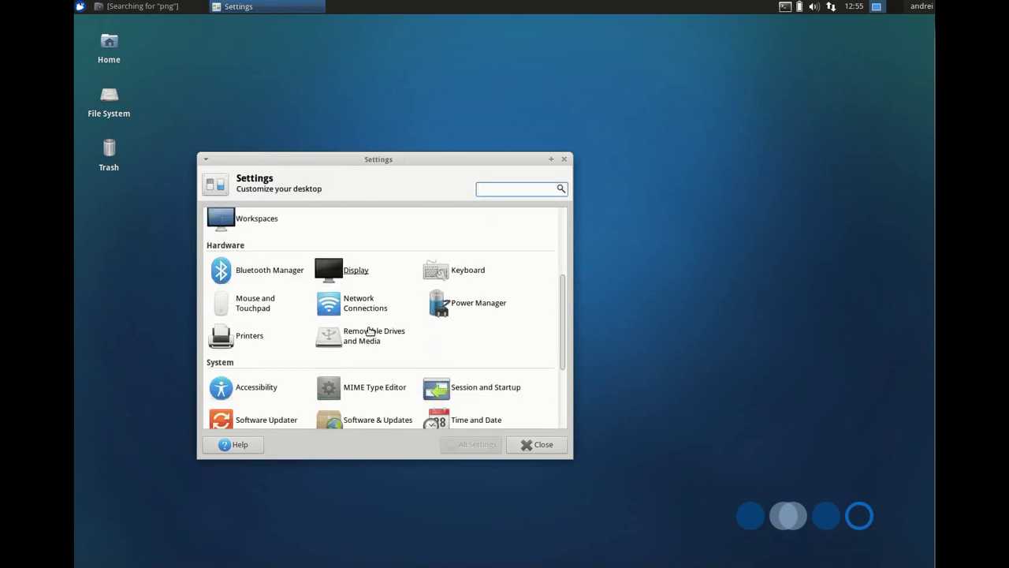
click(481, 307)
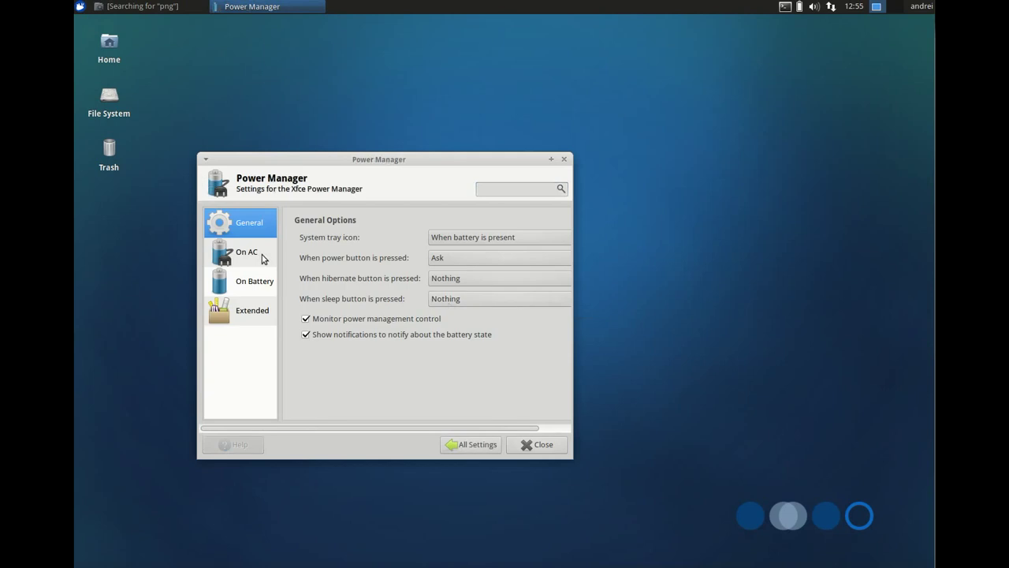
click(261, 258)
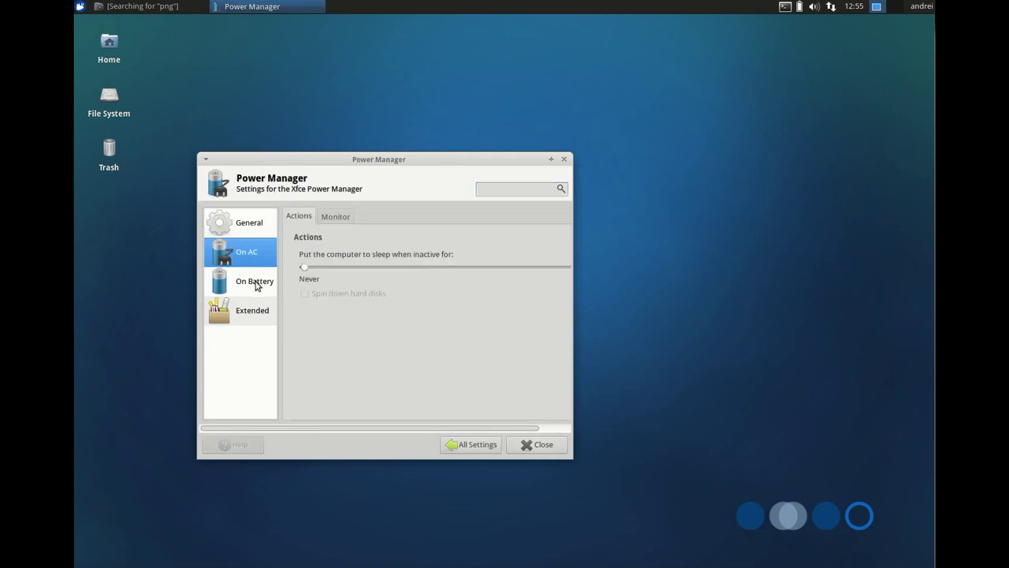
click(257, 285)
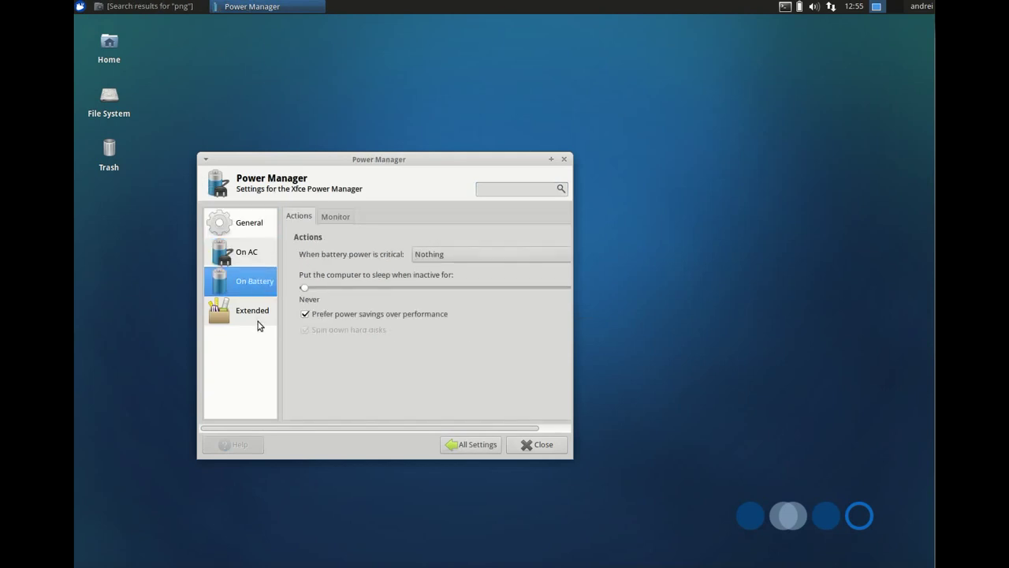
click(257, 324)
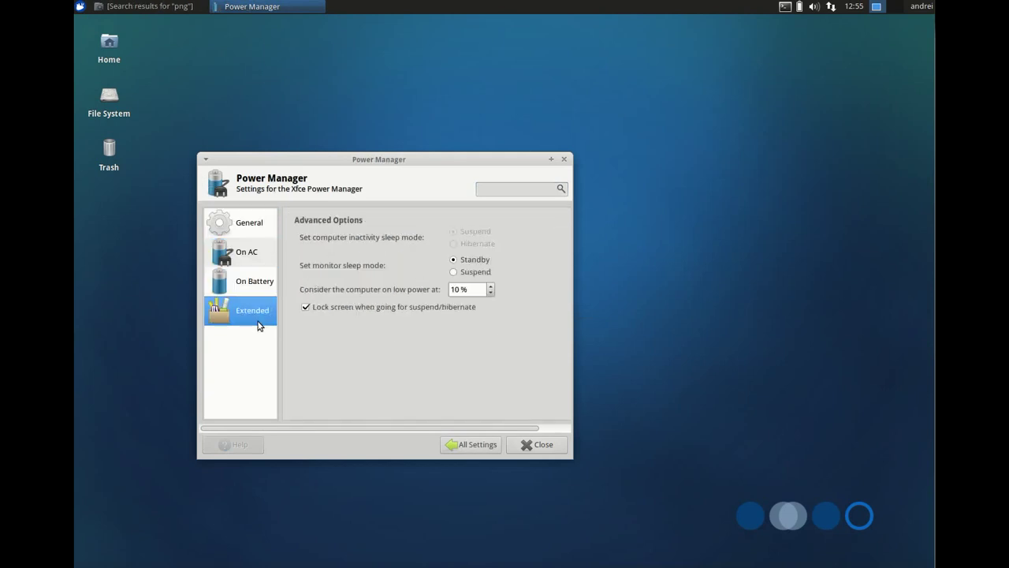
click(470, 443)
Step: Review the General, Splash, Application Autostart, Session and Advanced options of Session and Startup and return to the settings overview
scroll(498, 315, down, 2)
scroll(315, 304, down, 1)
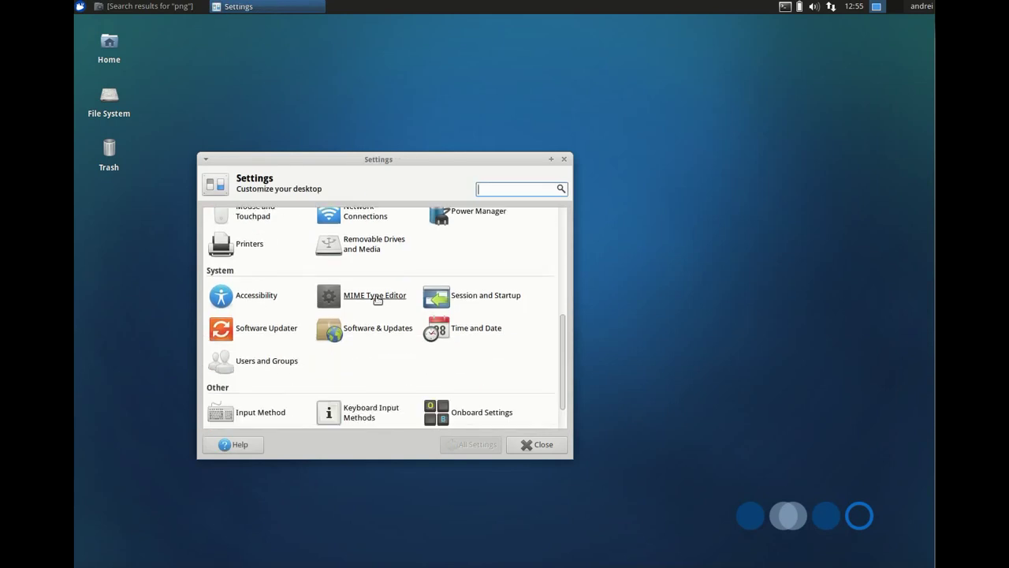
click(449, 296)
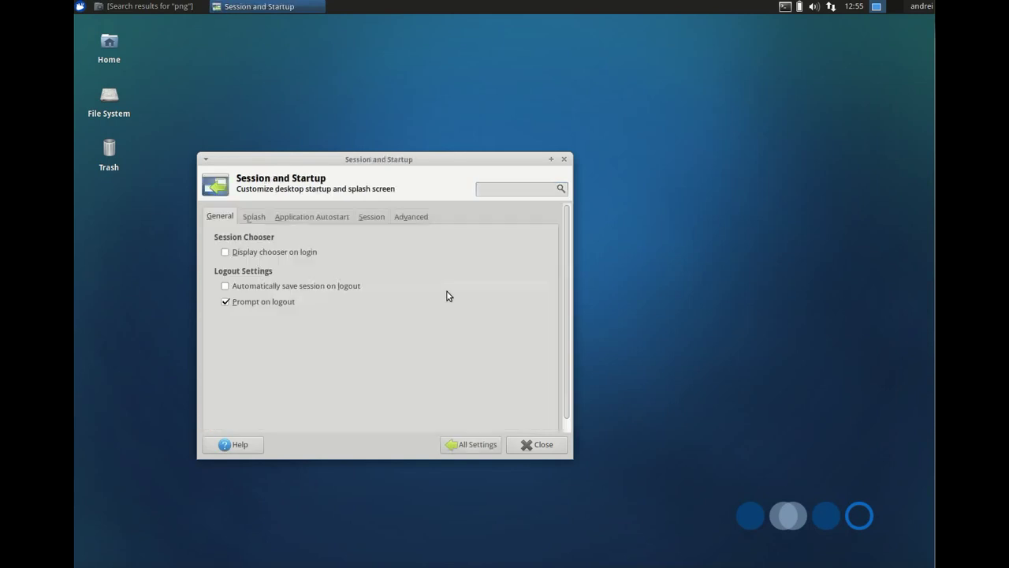
click(254, 217)
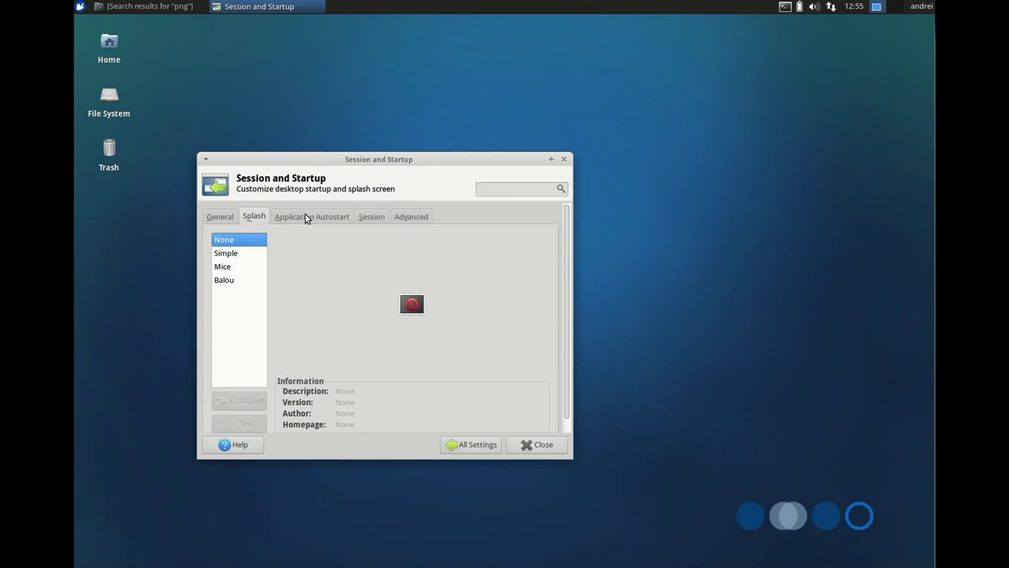
click(307, 218)
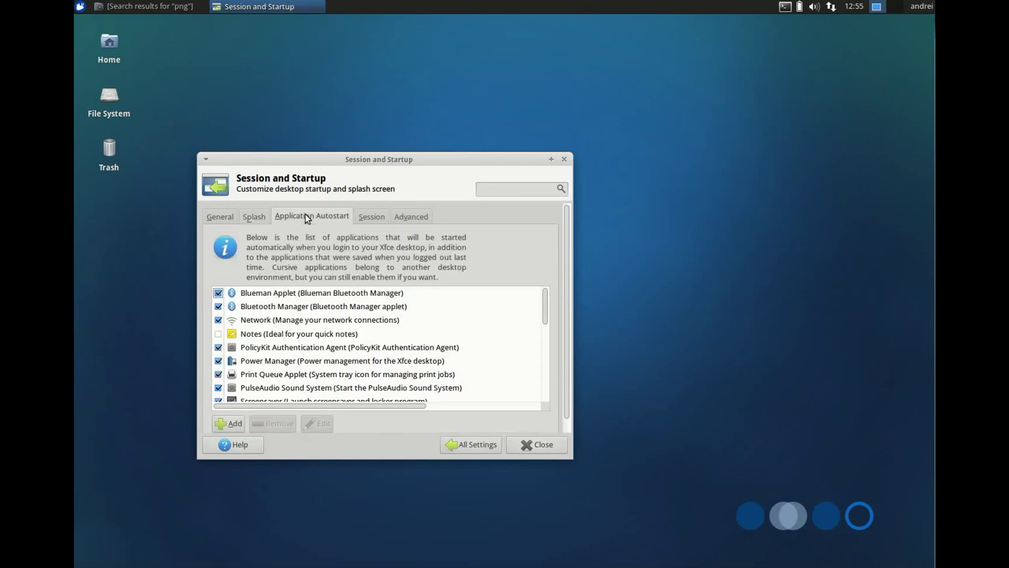
click(370, 218)
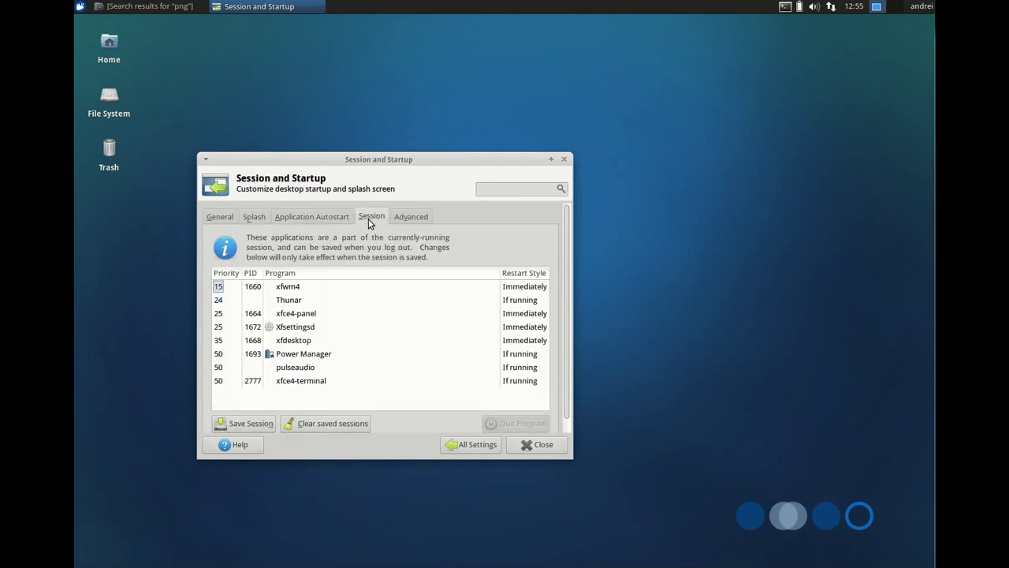
click(412, 219)
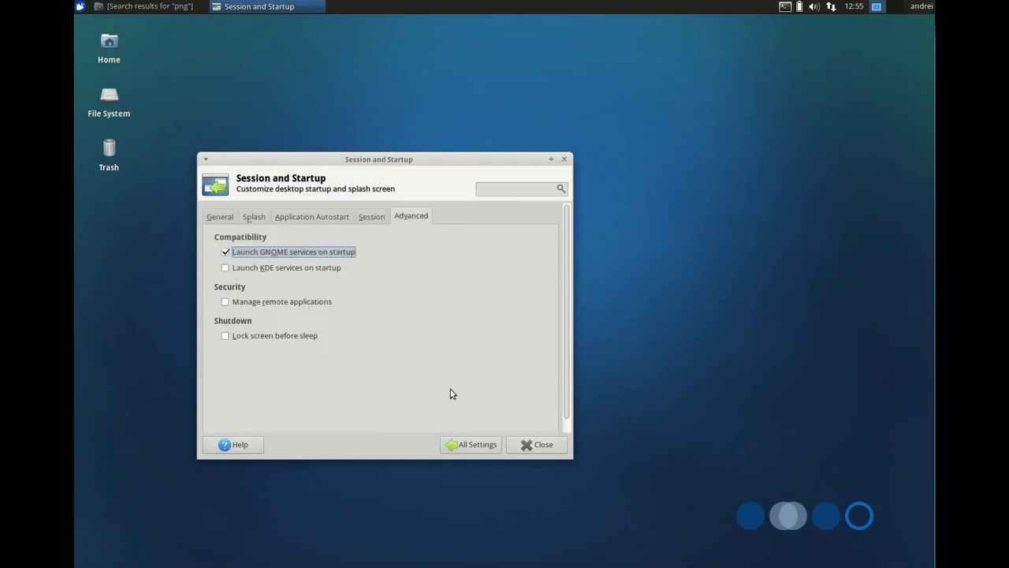
click(477, 445)
Step: Open the Keyboard settings, look through the application shortcuts including the drop-down terminal entry, check the Layout options, and return to the overview
scroll(513, 337, down, 1)
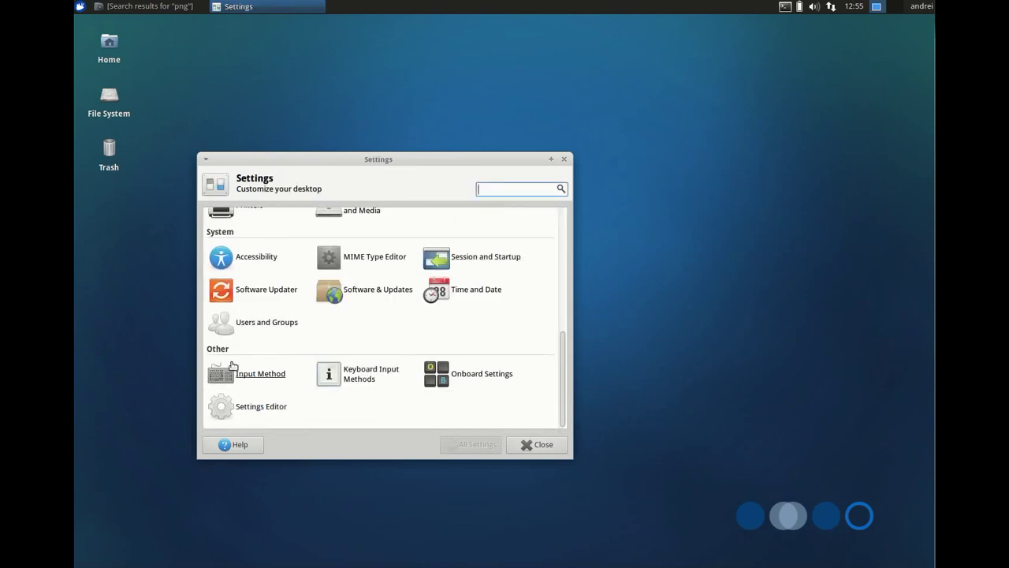
scroll(488, 321, up, 3)
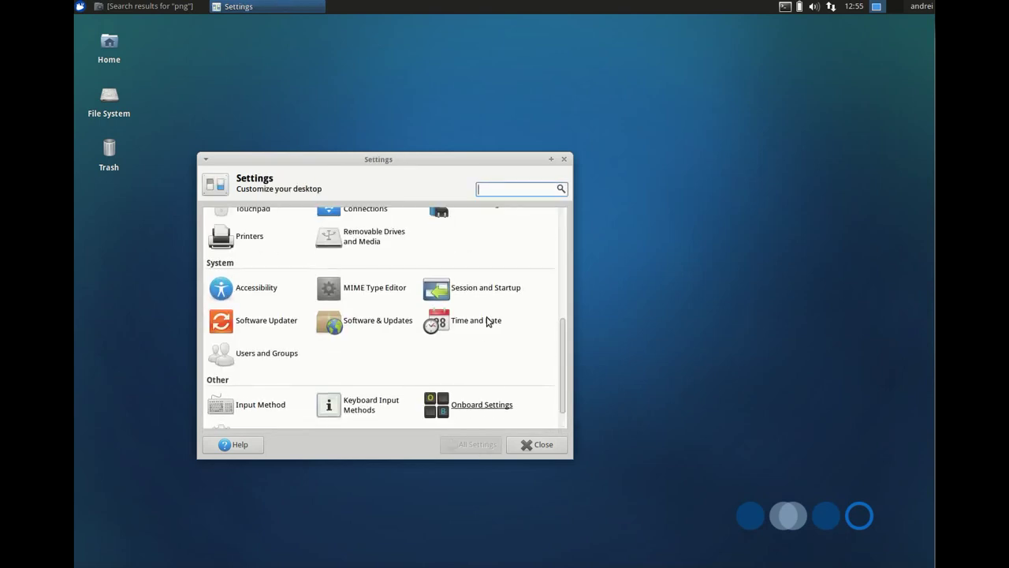
click(468, 263)
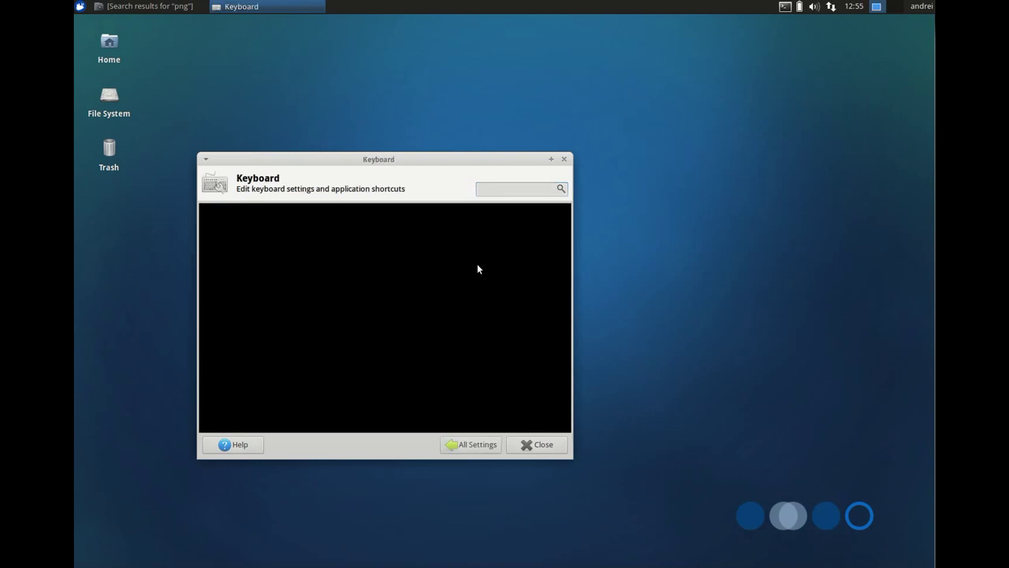
click(304, 218)
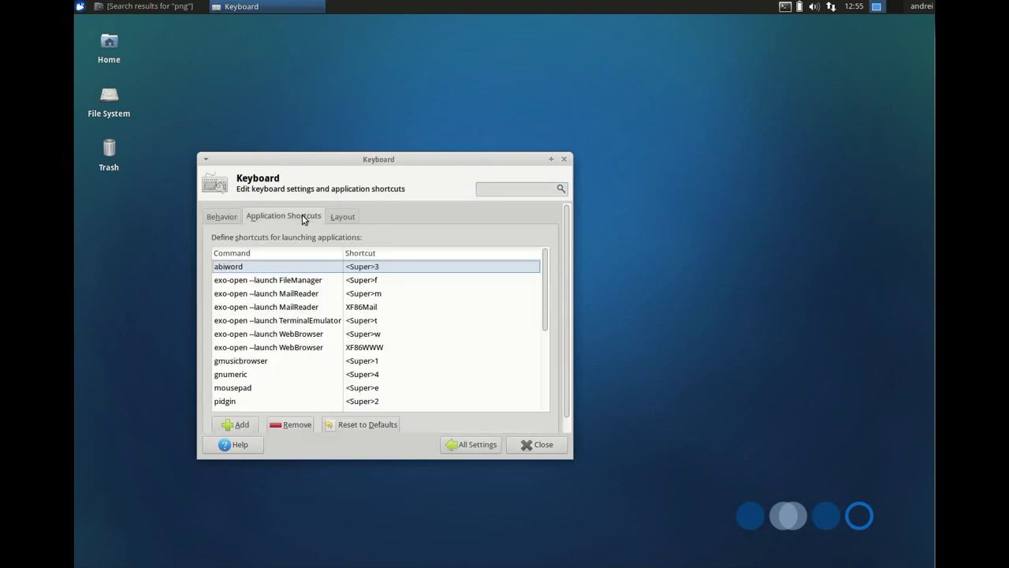
scroll(310, 326, down, 5)
click(292, 364)
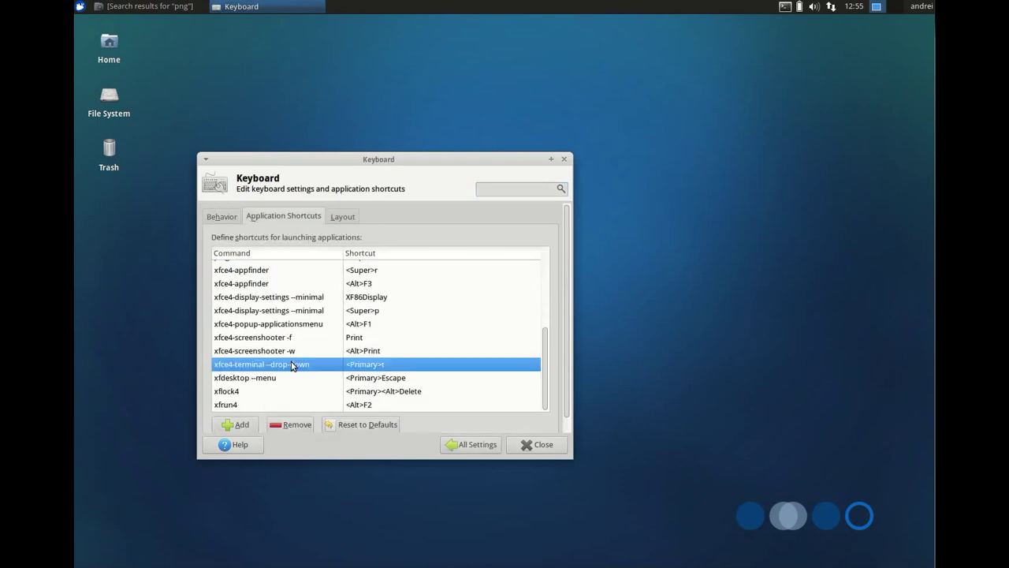
scroll(316, 332, up, 5)
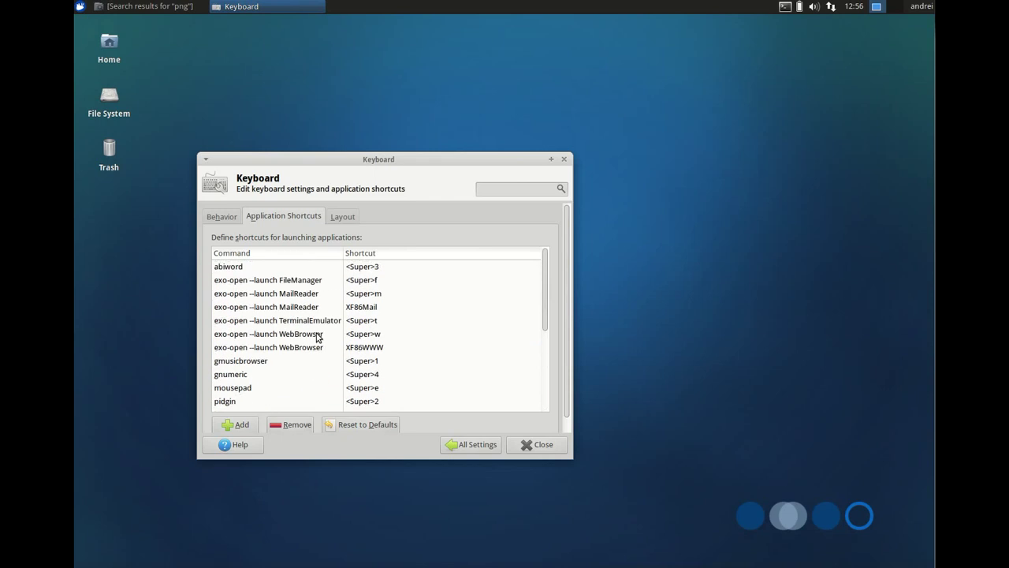
click(341, 215)
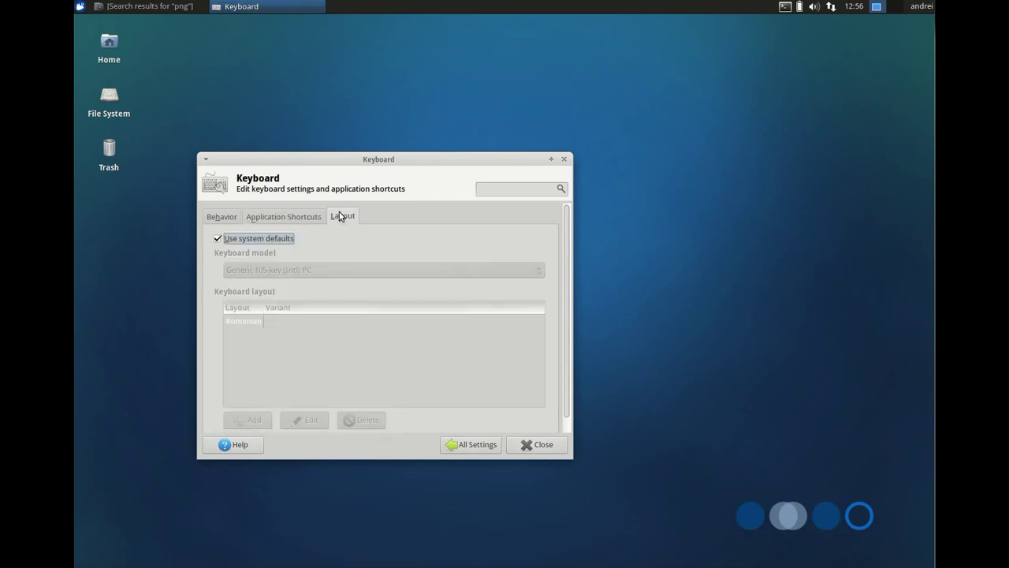
click(477, 446)
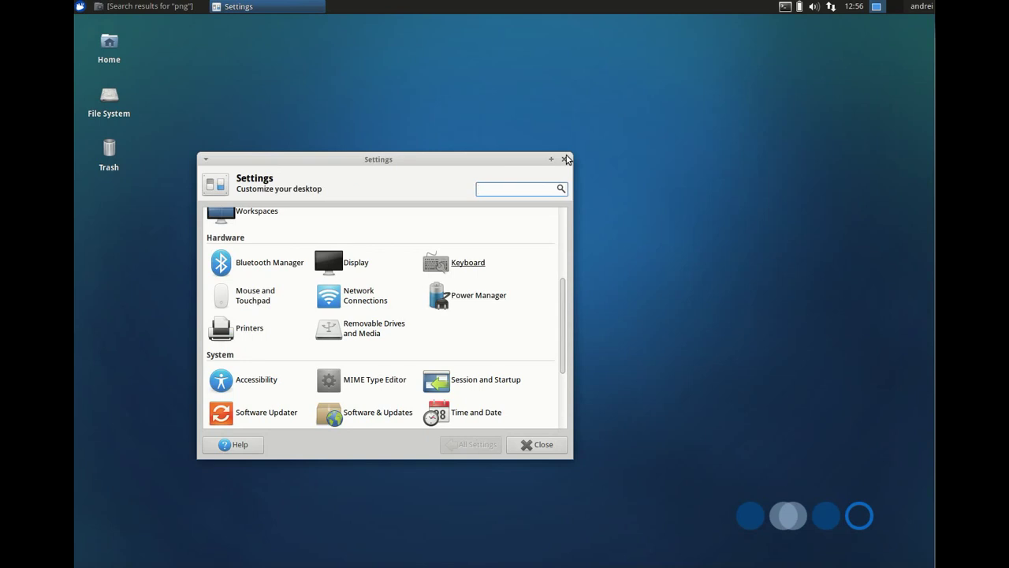
Step: Close the Settings window and launch the Ubuntu Software Center
click(565, 161)
click(80, 6)
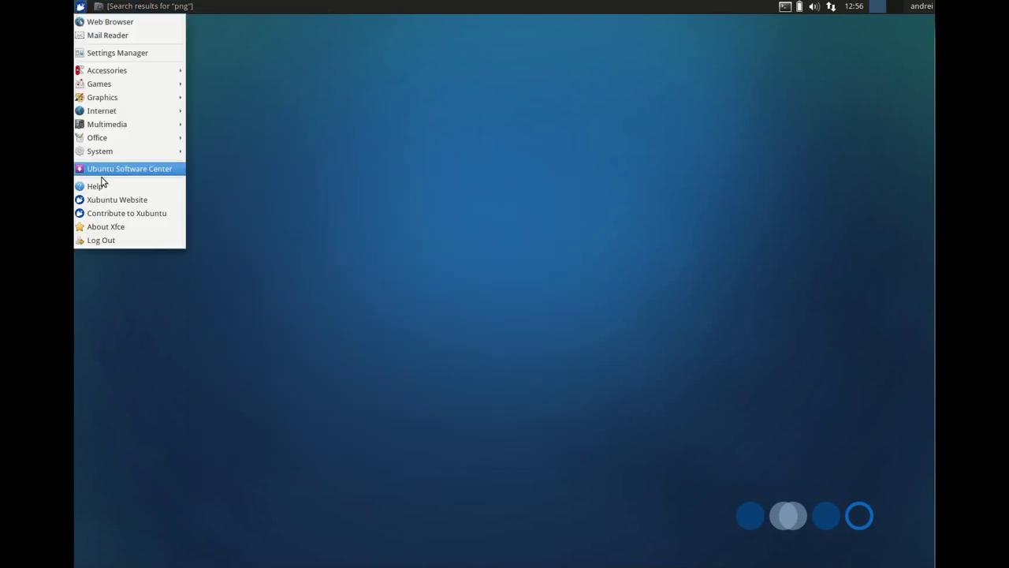
click(239, 205)
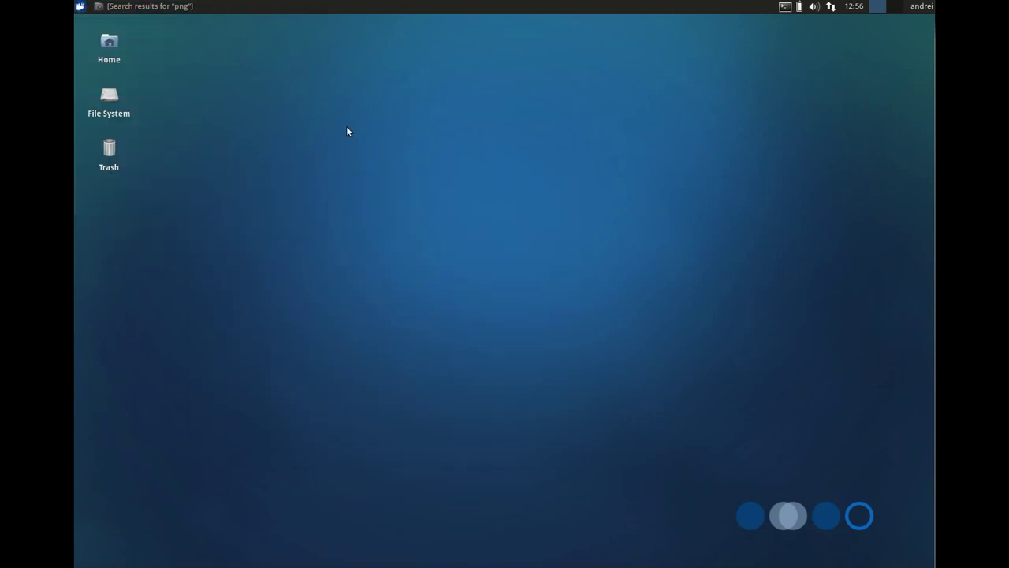
Step: View the About Xfce information while the Software Center loads and close it again
click(80, 6)
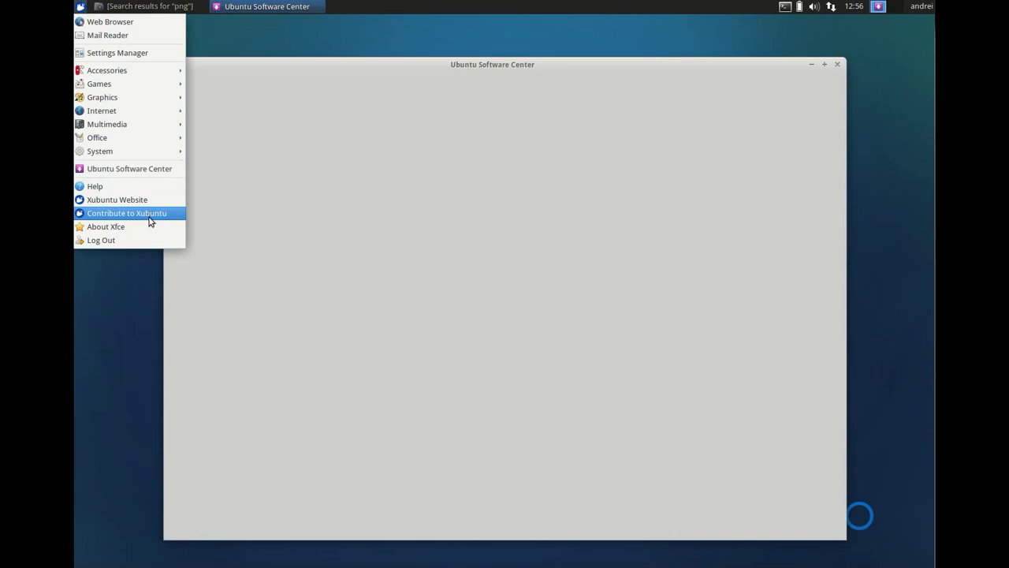
click(149, 226)
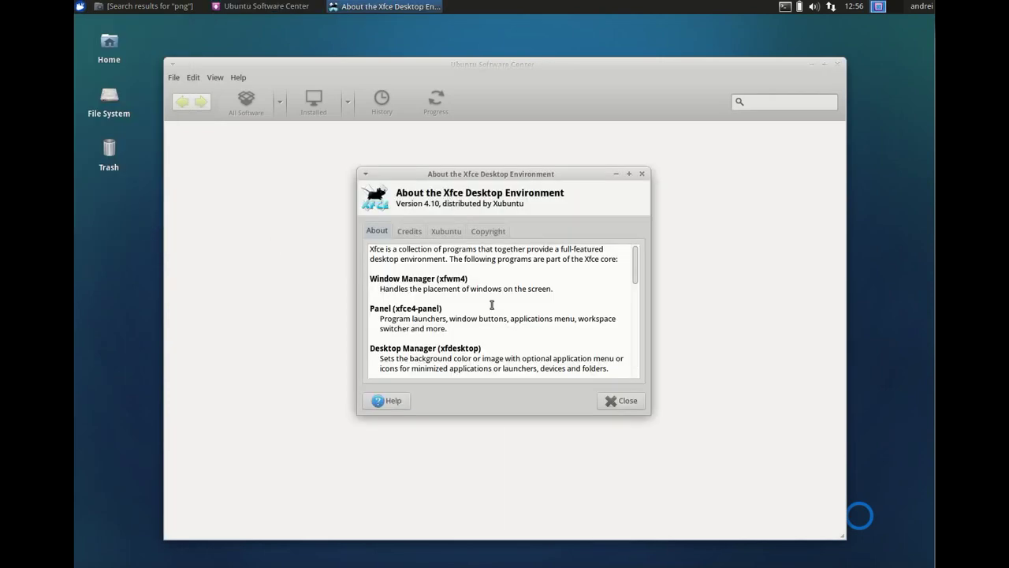
click(609, 399)
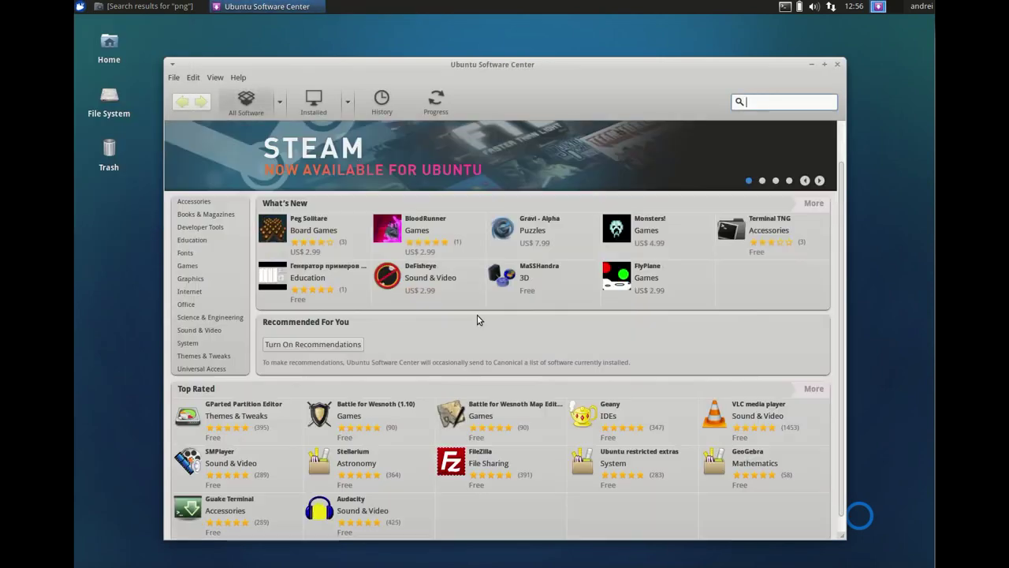
Step: Examine the Steam page in the Software Center, including its enlarged screenshot and full description, and return to the store's front page
scroll(477, 320, up, 1)
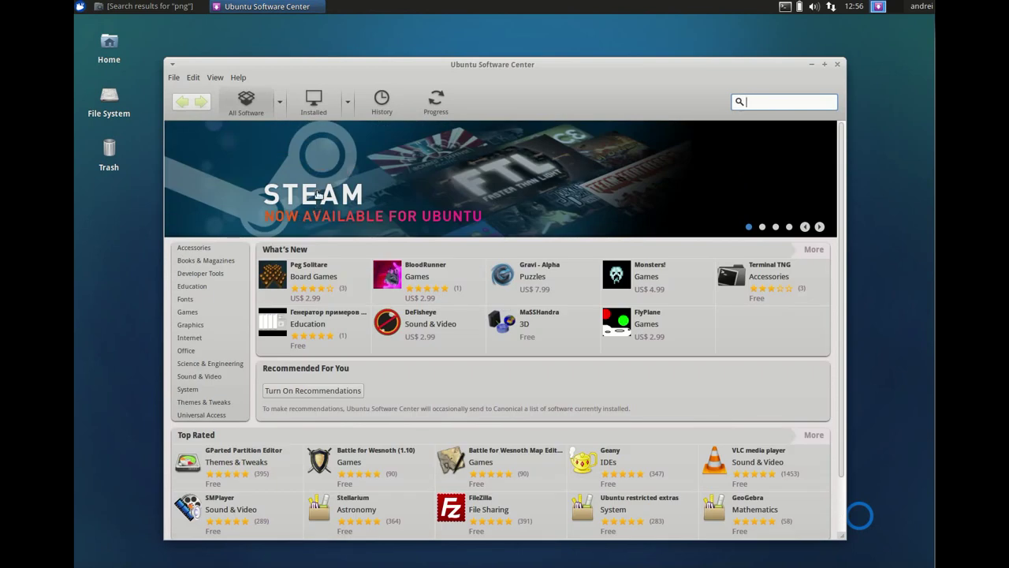
click(319, 195)
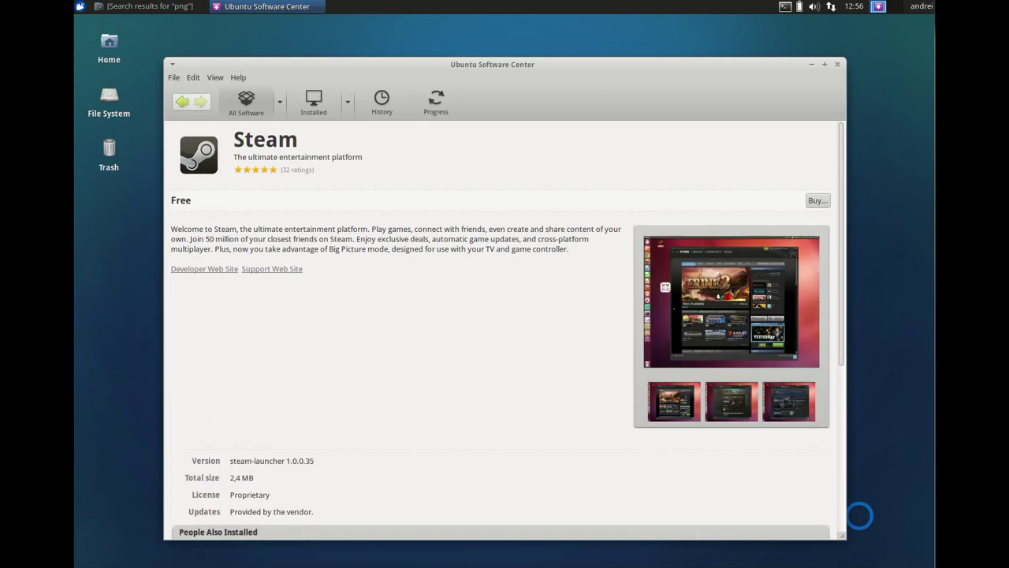
click(754, 322)
scroll(645, 229, down, 5)
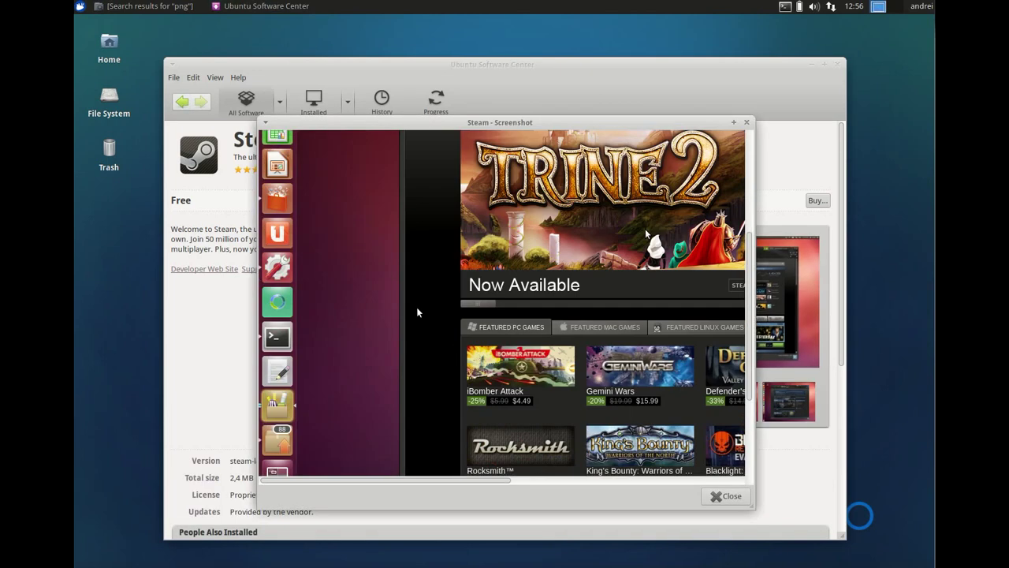
click(746, 124)
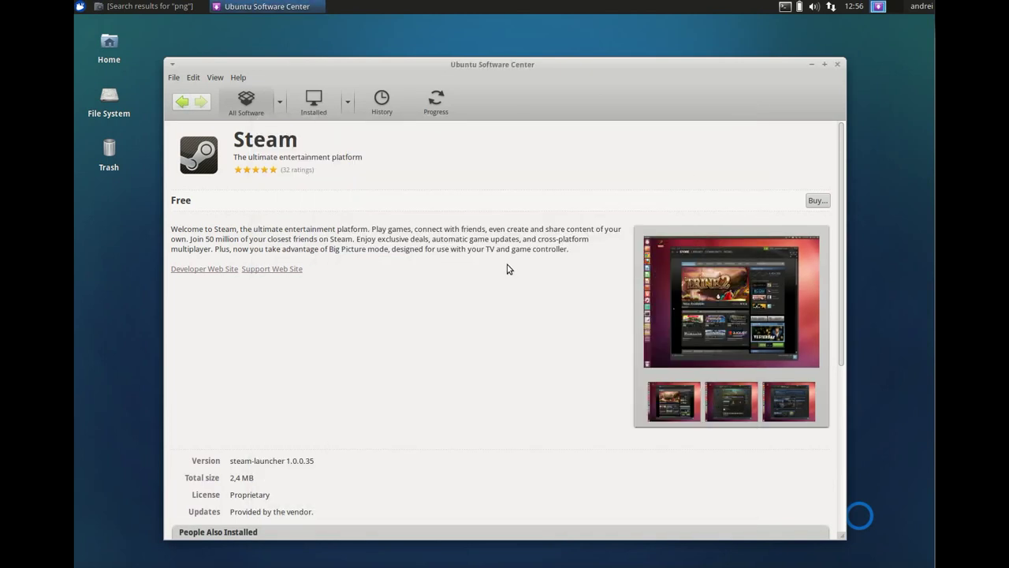
scroll(511, 265, down, 7)
scroll(517, 263, up, 7)
click(182, 103)
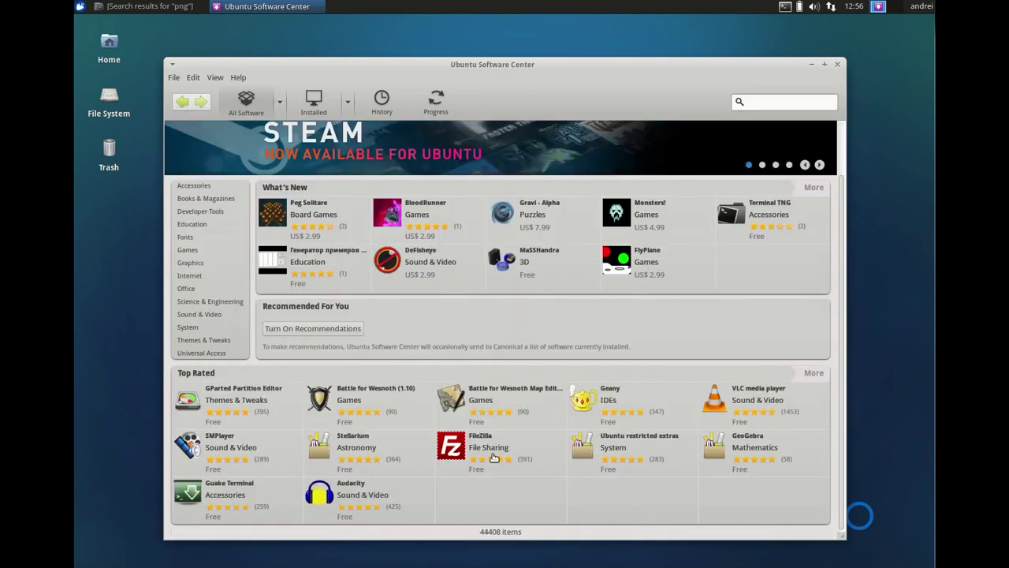
Step: Install FileZilla from the Top Rated list, authenticating with the account password, and return to the store's front page
click(492, 447)
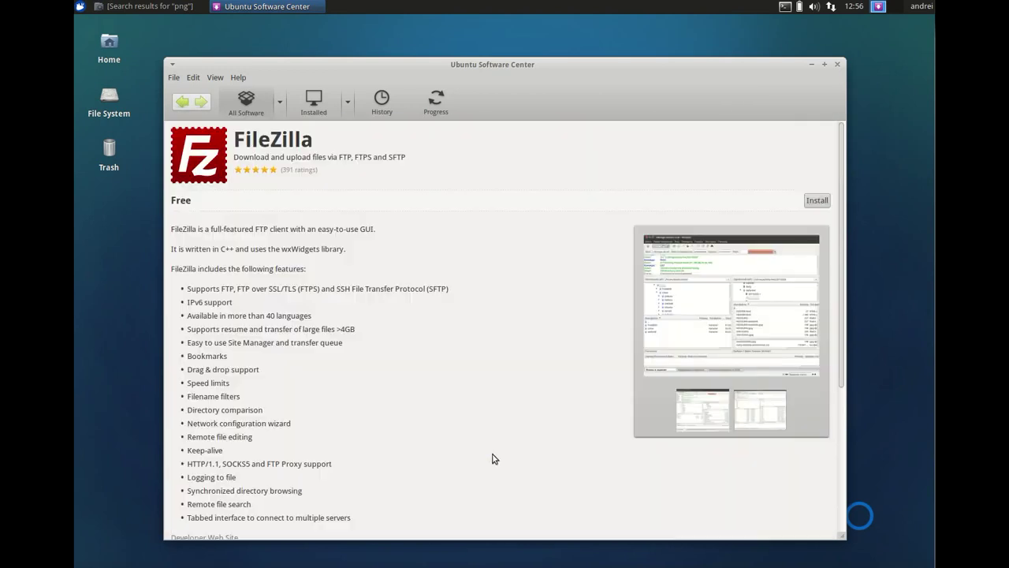
click(817, 201)
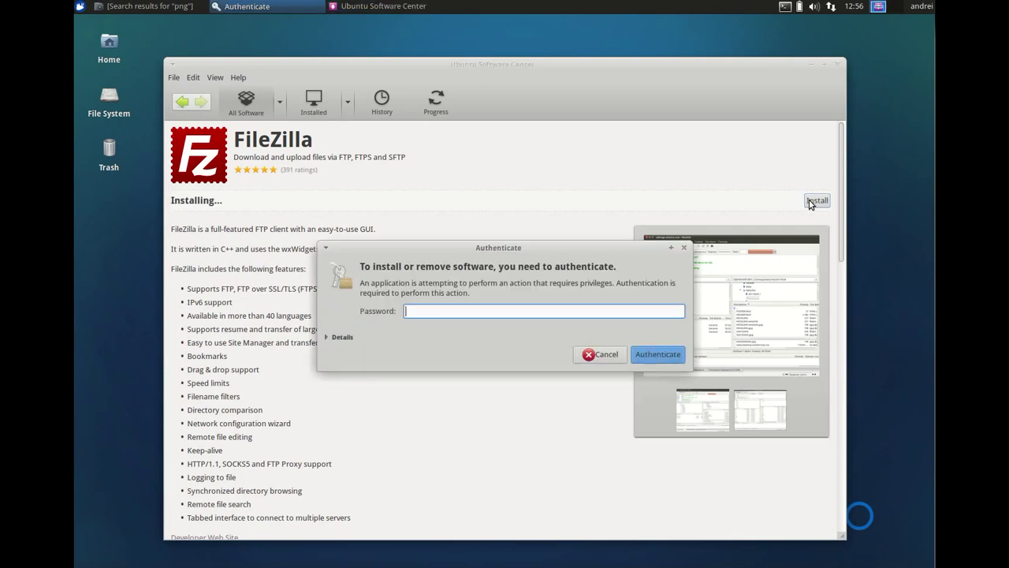
key(Return)
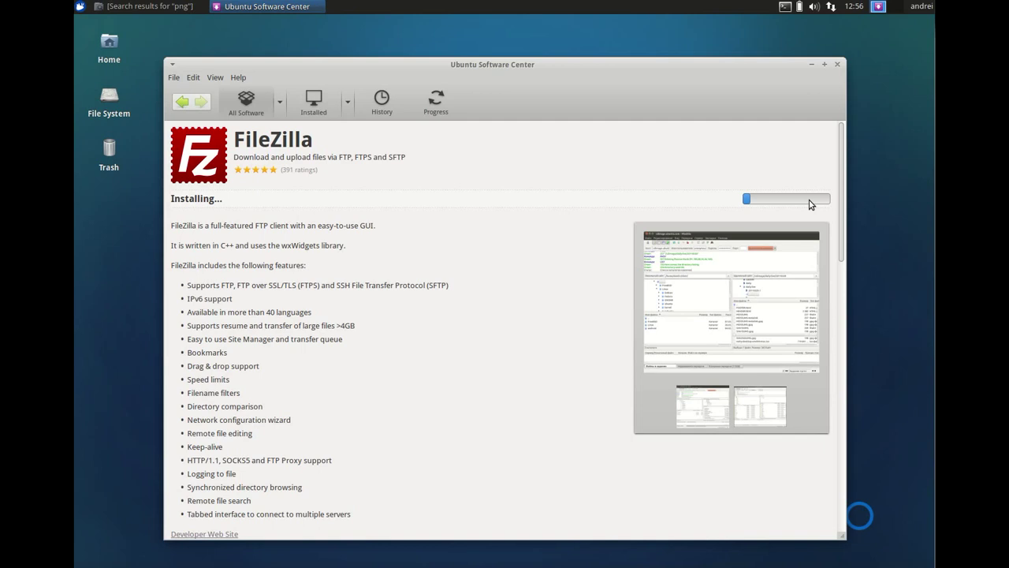
click(253, 109)
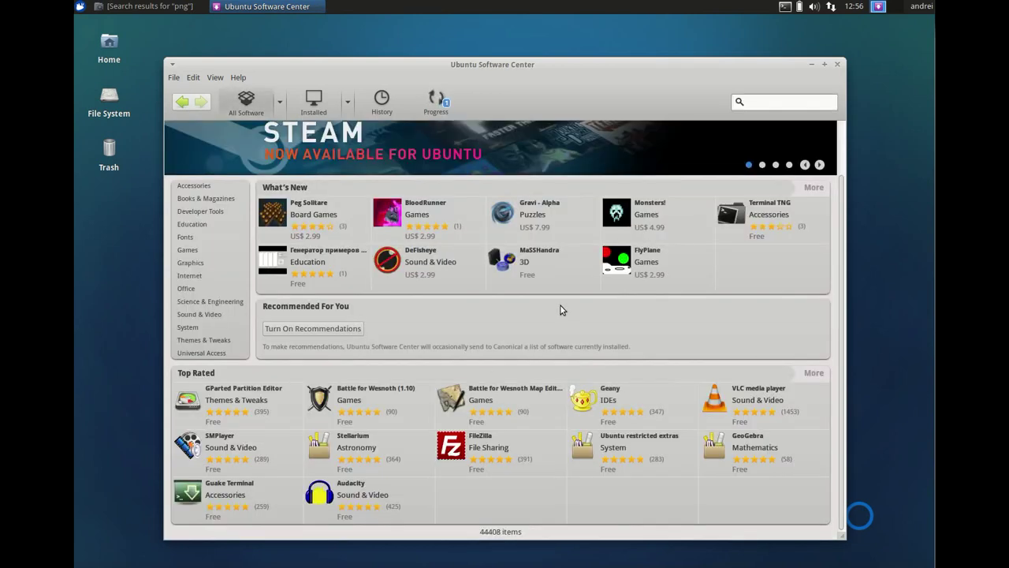
Step: Minimize the Software Center window to show the desktop while the installation runs, and restore it
click(811, 63)
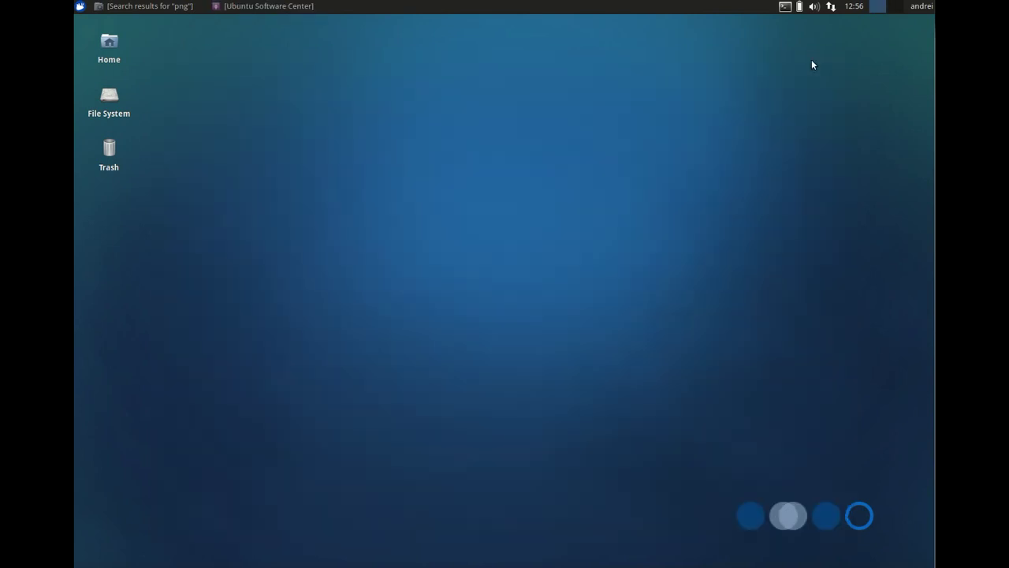
click(239, 7)
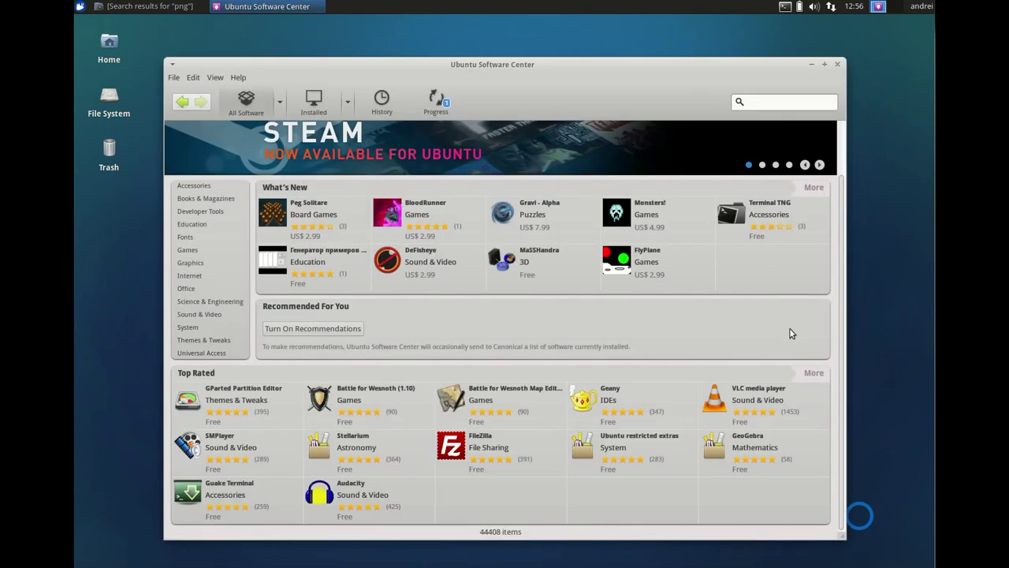
Step: Examine the VLC media player page and its enlarged screenshot, and return to the store's front page
click(759, 400)
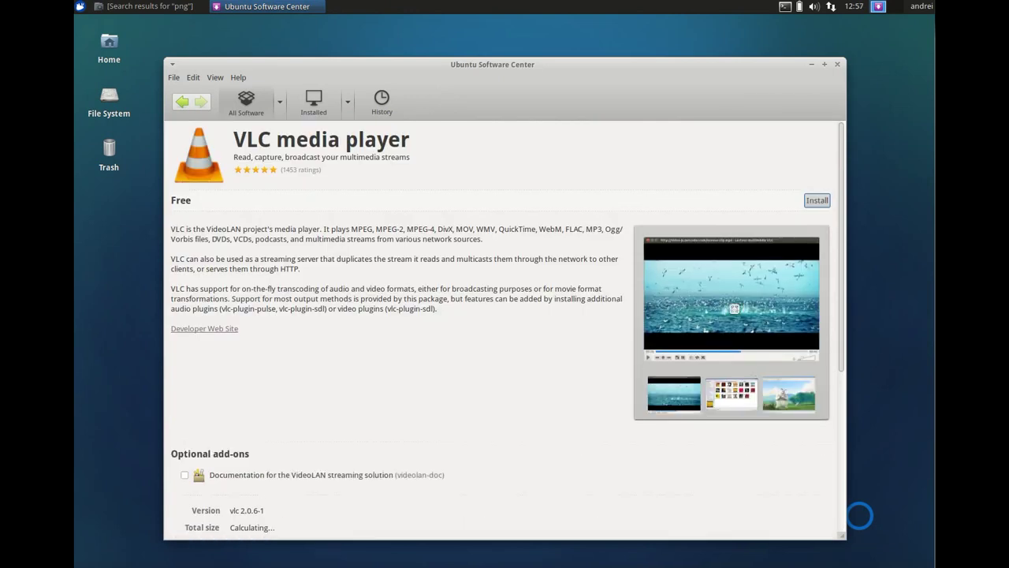
click(712, 293)
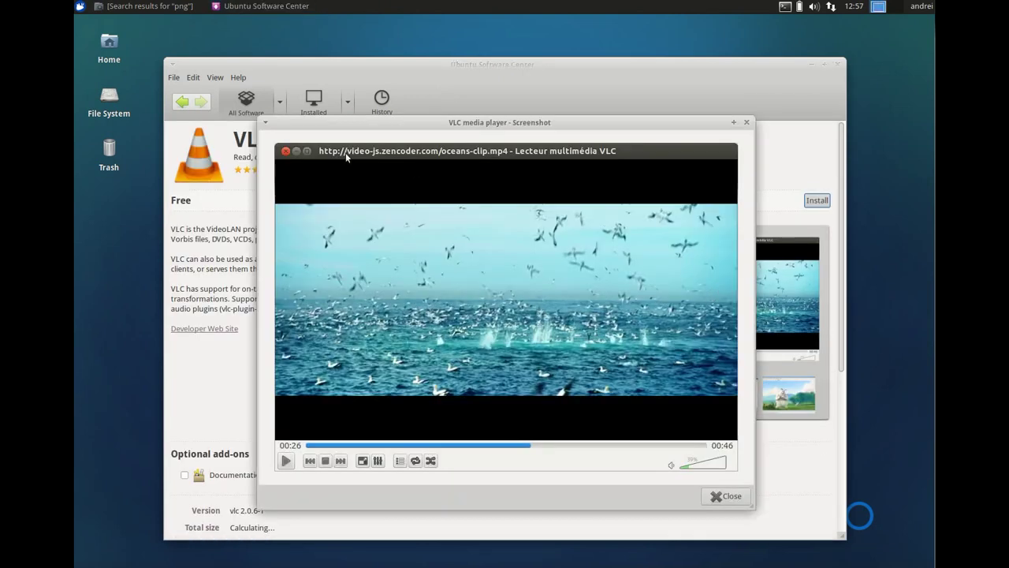
click(748, 123)
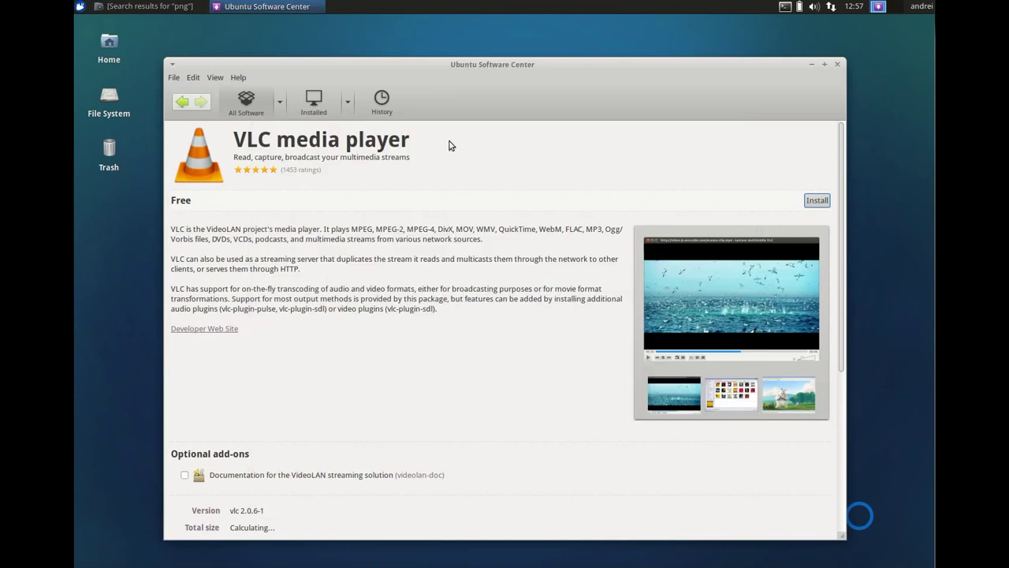
click(236, 105)
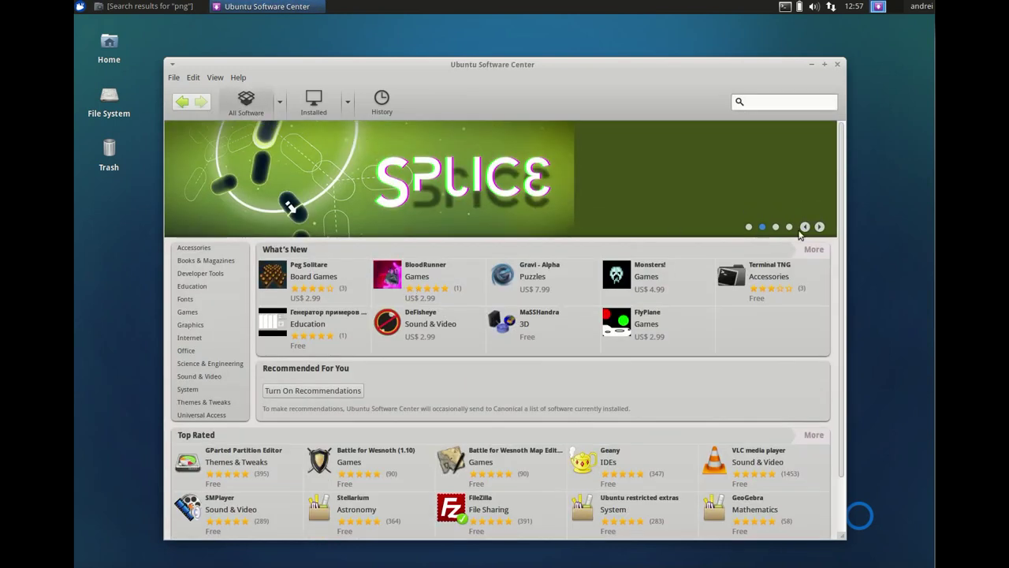
Step: Browse the featured banners to Stormcloud, examine its page and user reviews, and return to the front page
click(819, 227)
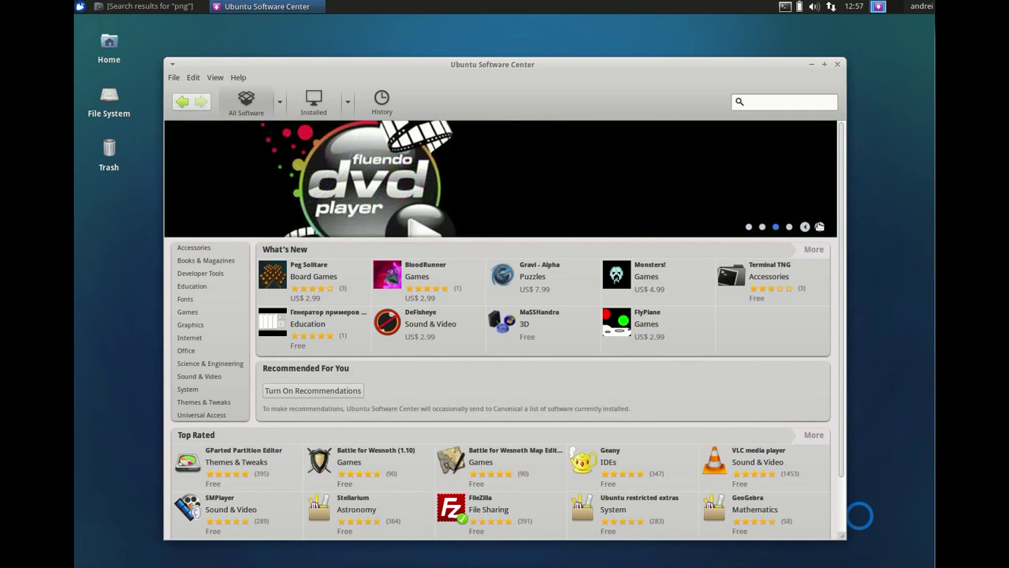
click(819, 227)
click(504, 204)
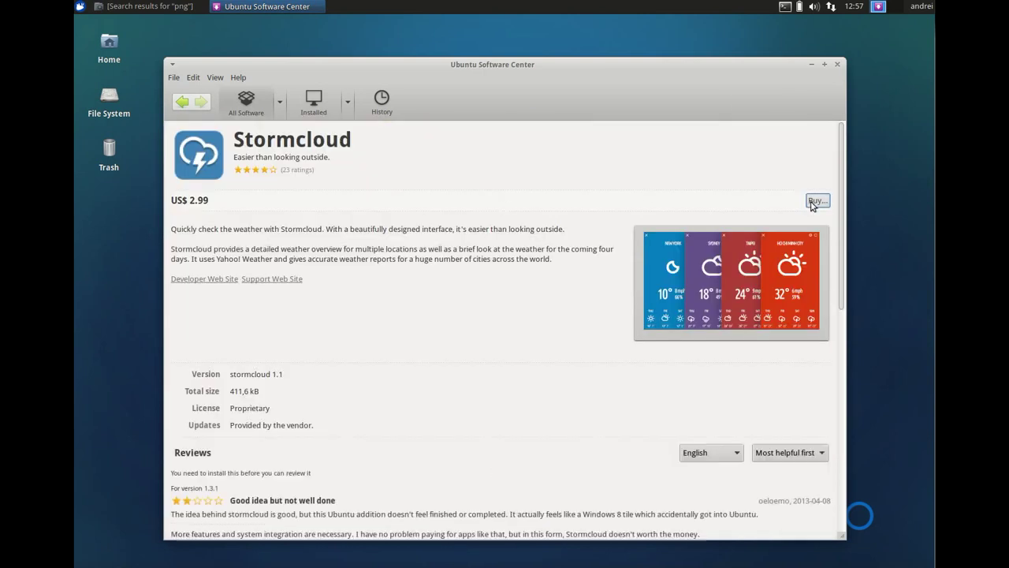
scroll(416, 249, down, 8)
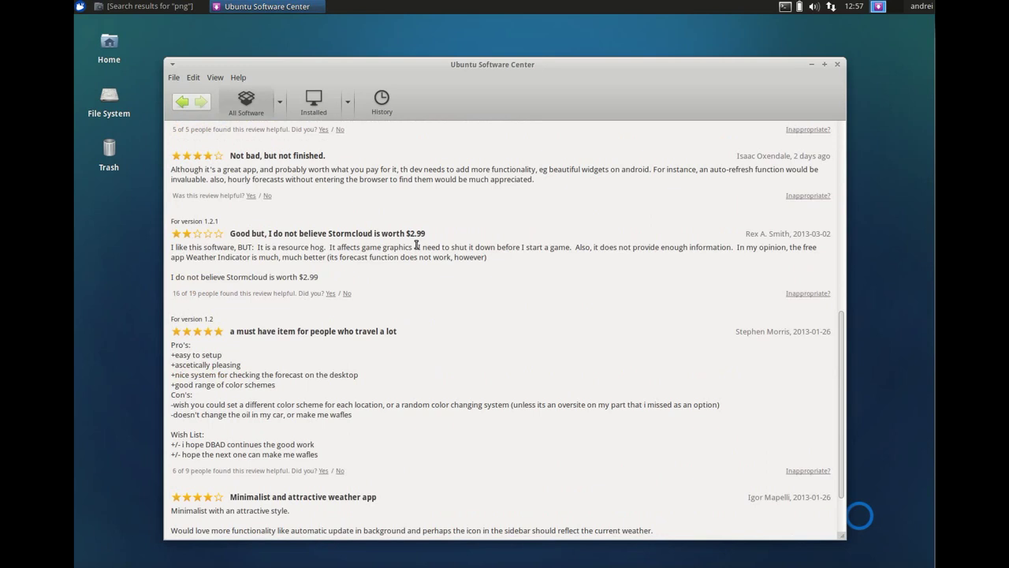
scroll(416, 248, up, 8)
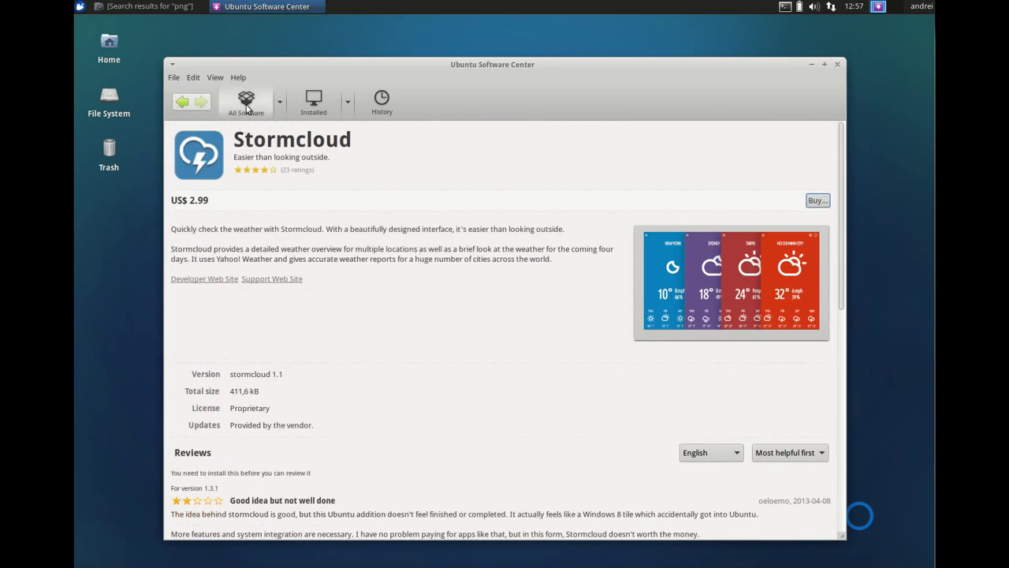
click(248, 109)
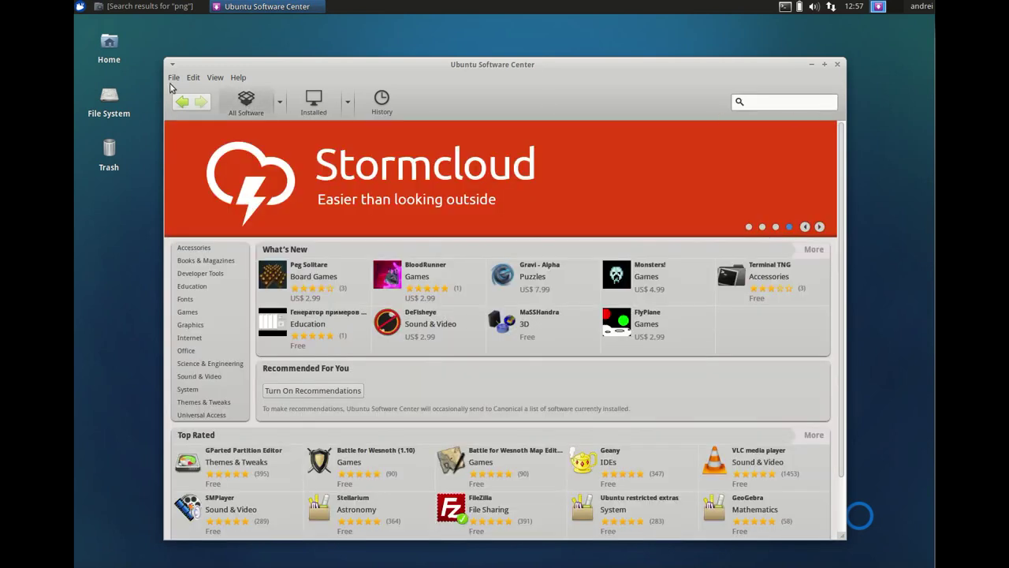